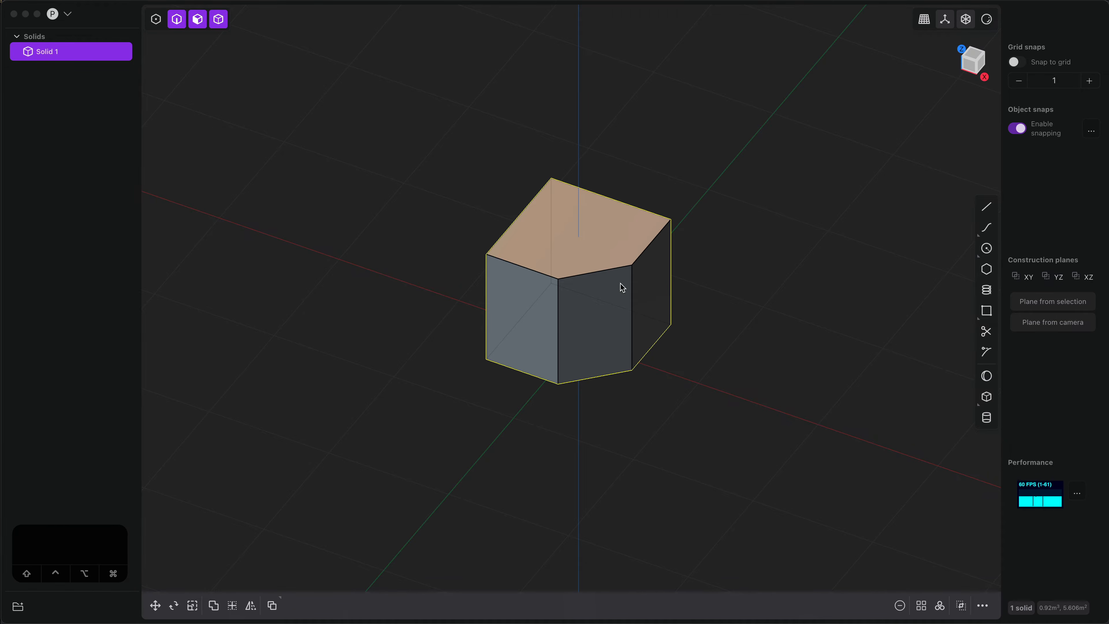
Step: Mirror the solid across the X axis, slicing it at the mirror plane and merging the halves with a union
key(alt+x)
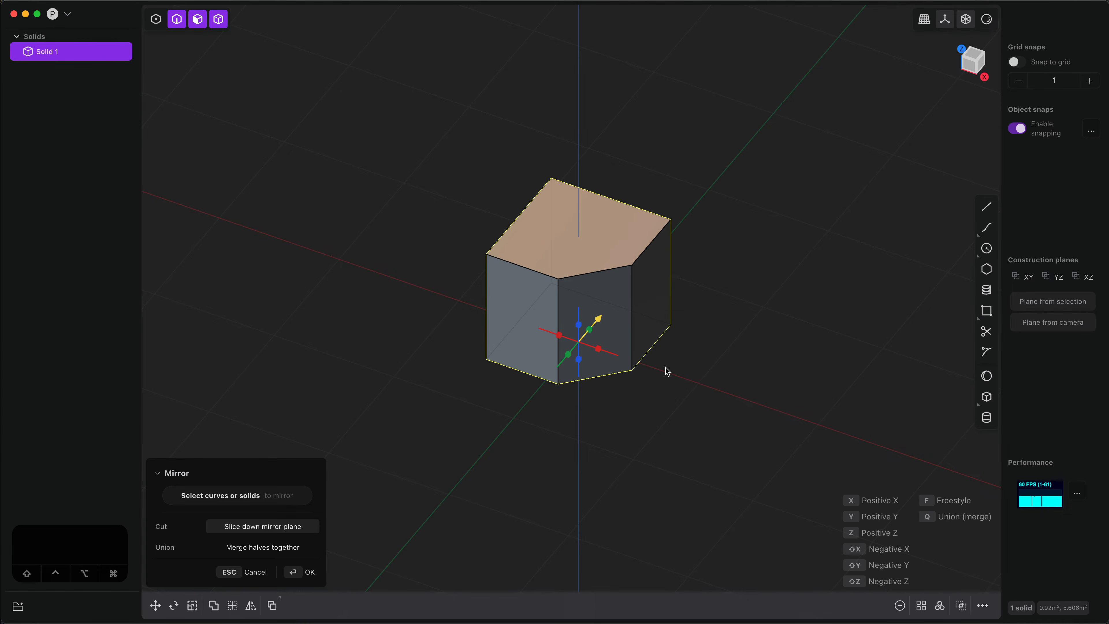
click(599, 348)
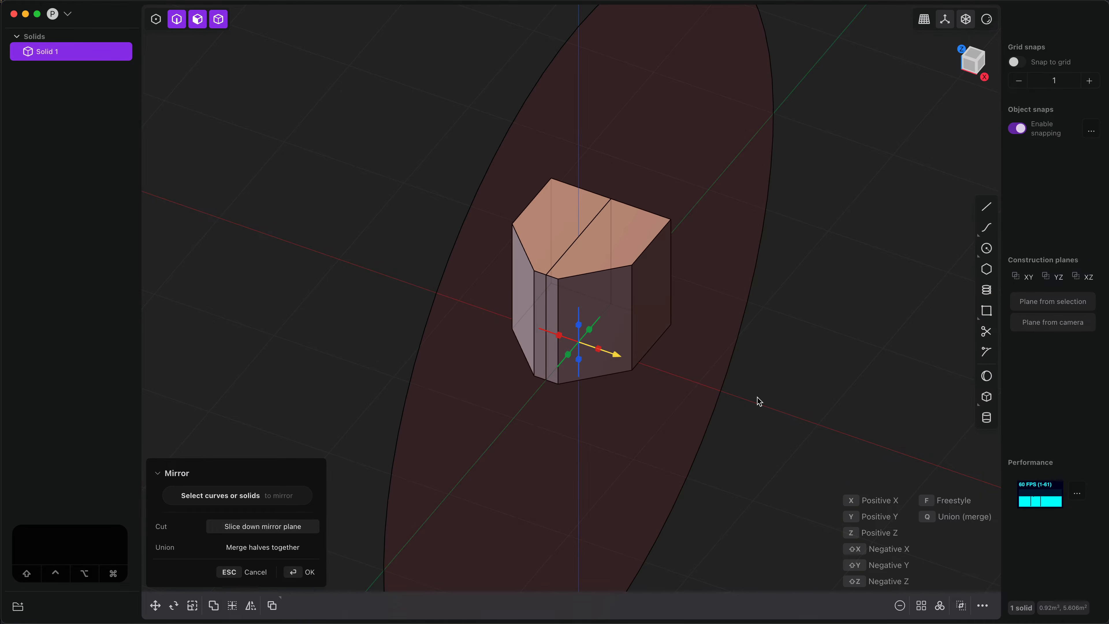
key(q)
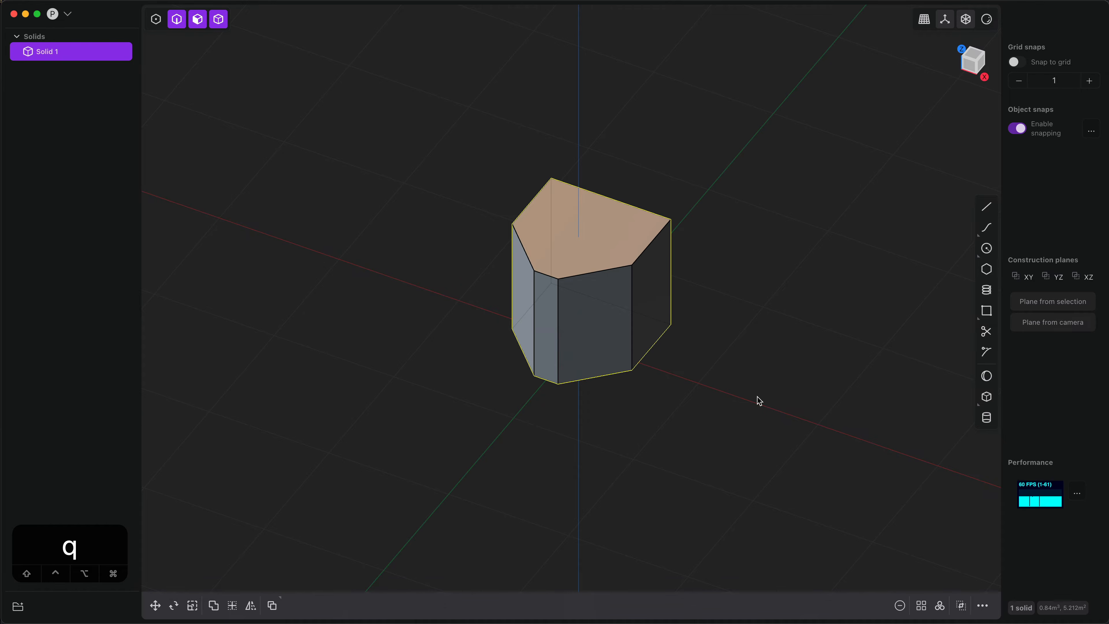
Step: Create a separate box beside the solid, about 0.241 wide, 0.938 long and 0.322 high
click(986, 397)
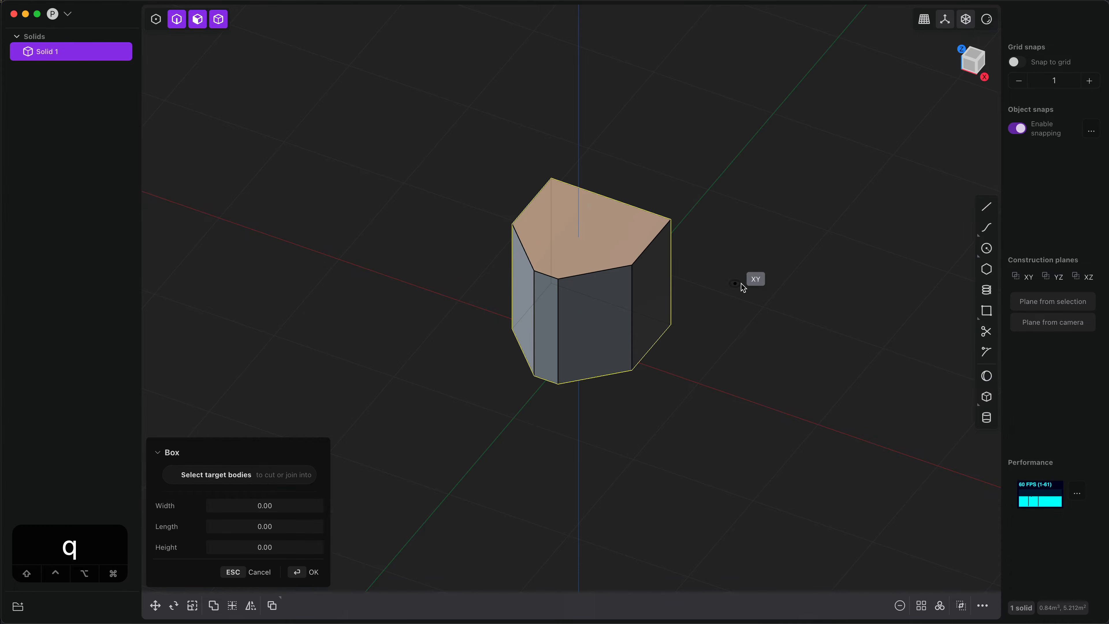
click(794, 298)
click(704, 362)
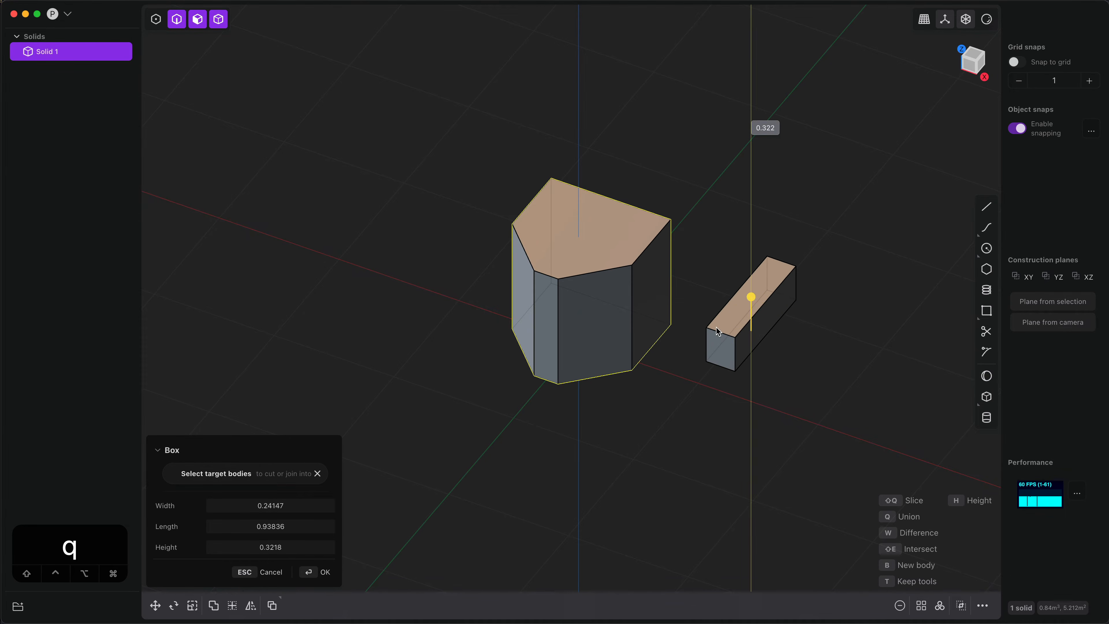
click(718, 332)
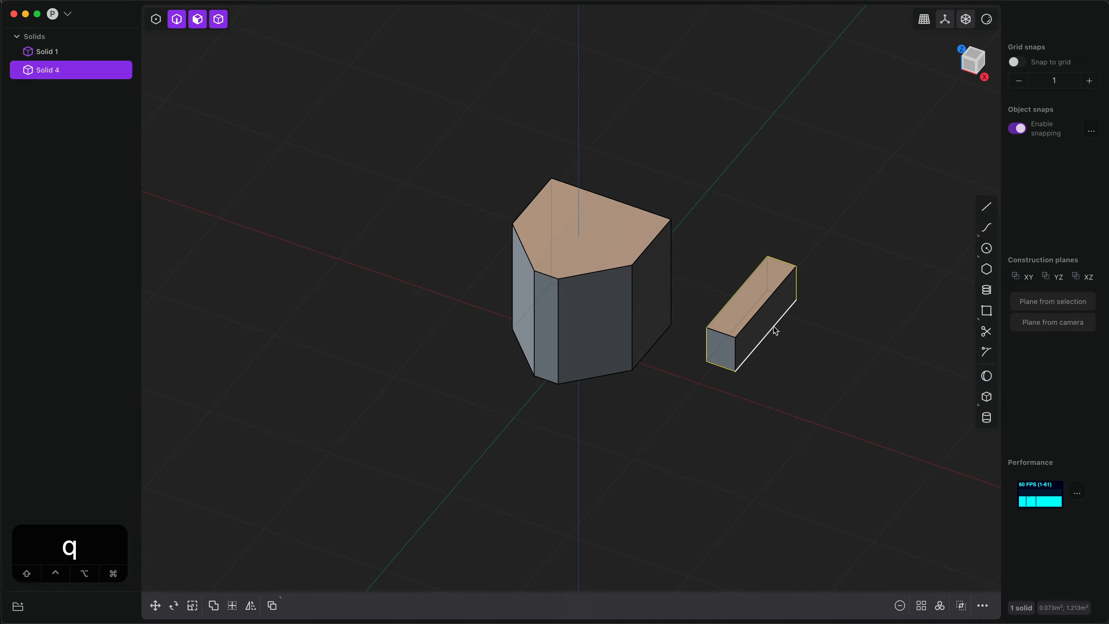
Step: Try to move the new box onto the solid's upper edge, and delete the box
key(g)
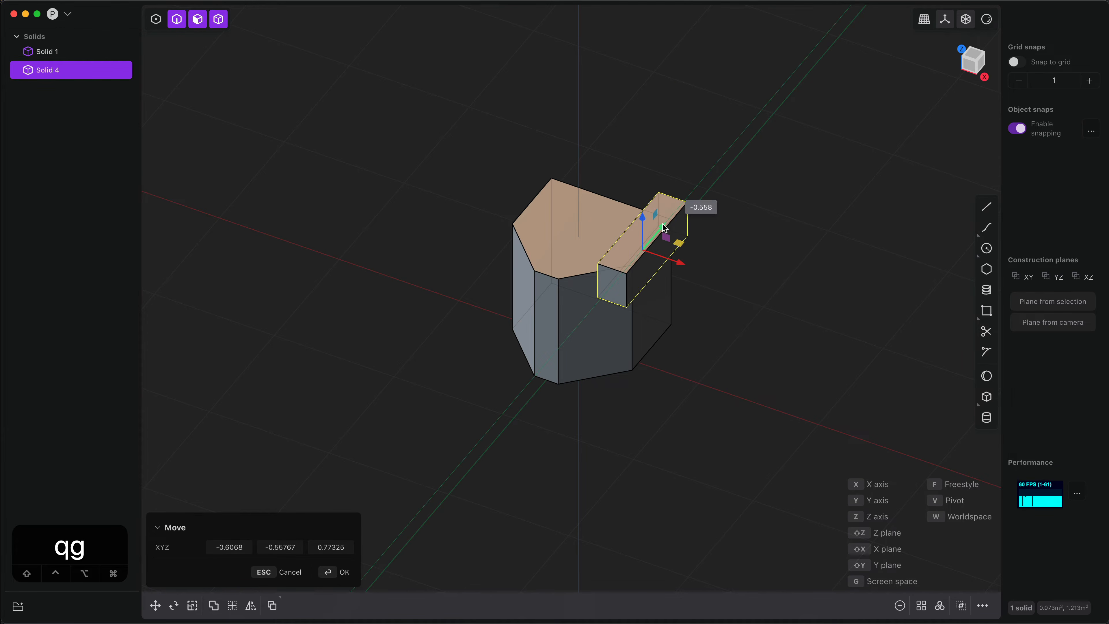
middle_drag(813, 417, 799, 407)
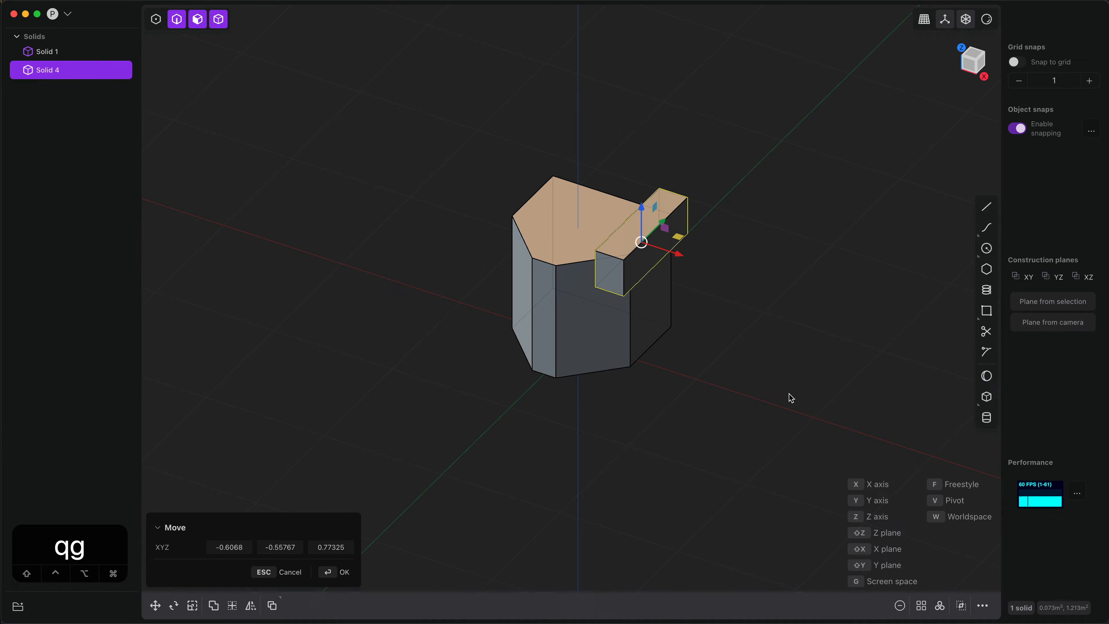
key(x)
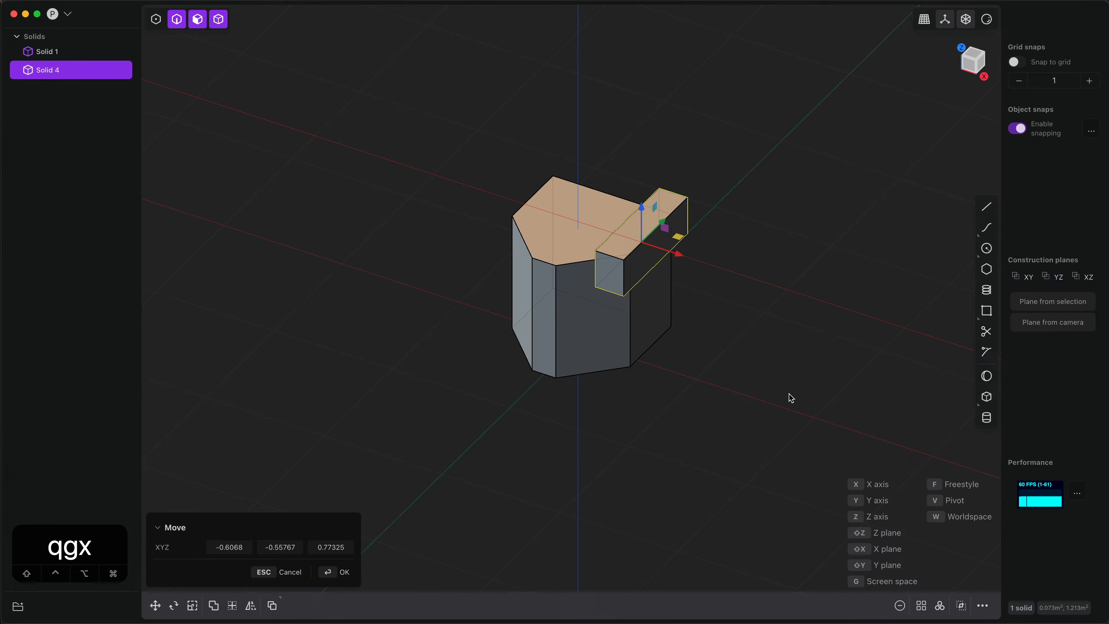
click(790, 398)
key(x)
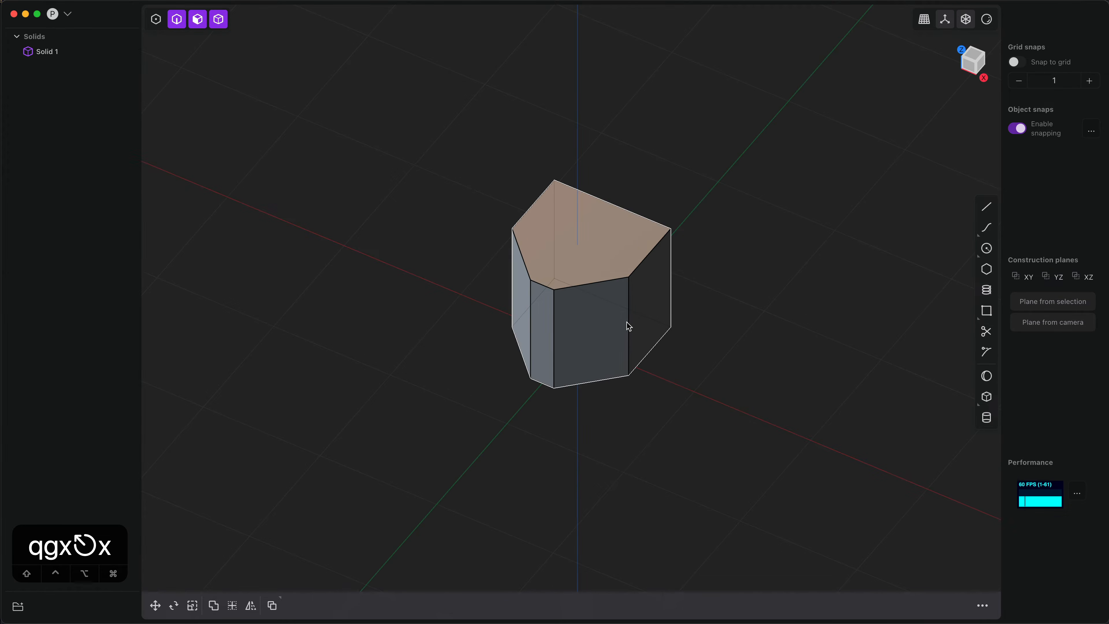
Step: Chamfer the solid's top edge on the positive X side by a distance of about 0.329
click(620, 282)
click(620, 281)
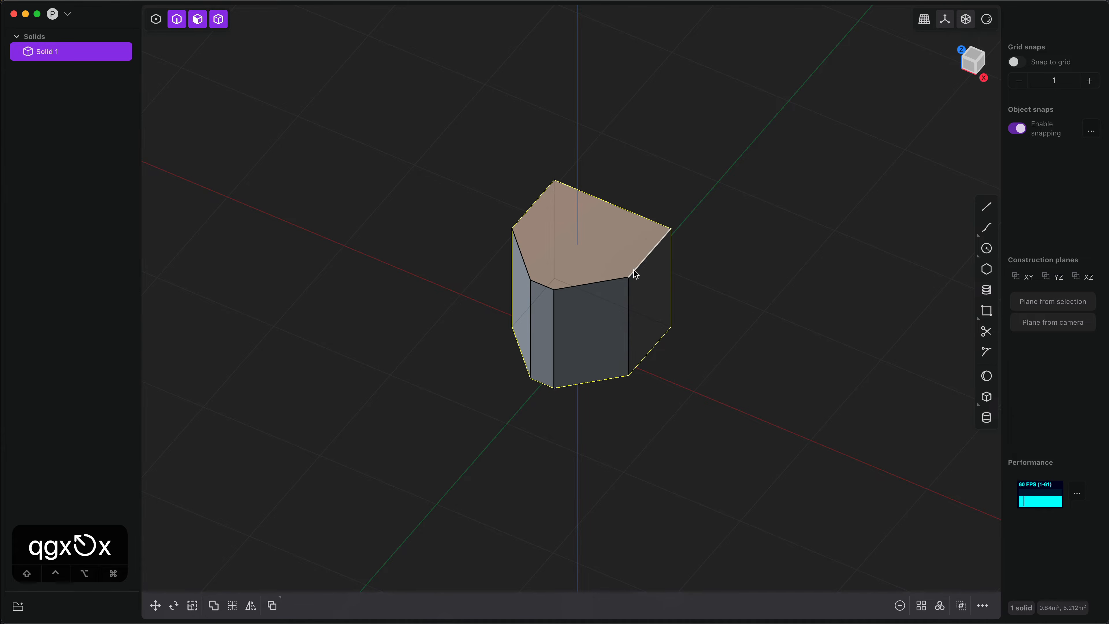
key(c)
drag(636, 268, 673, 298)
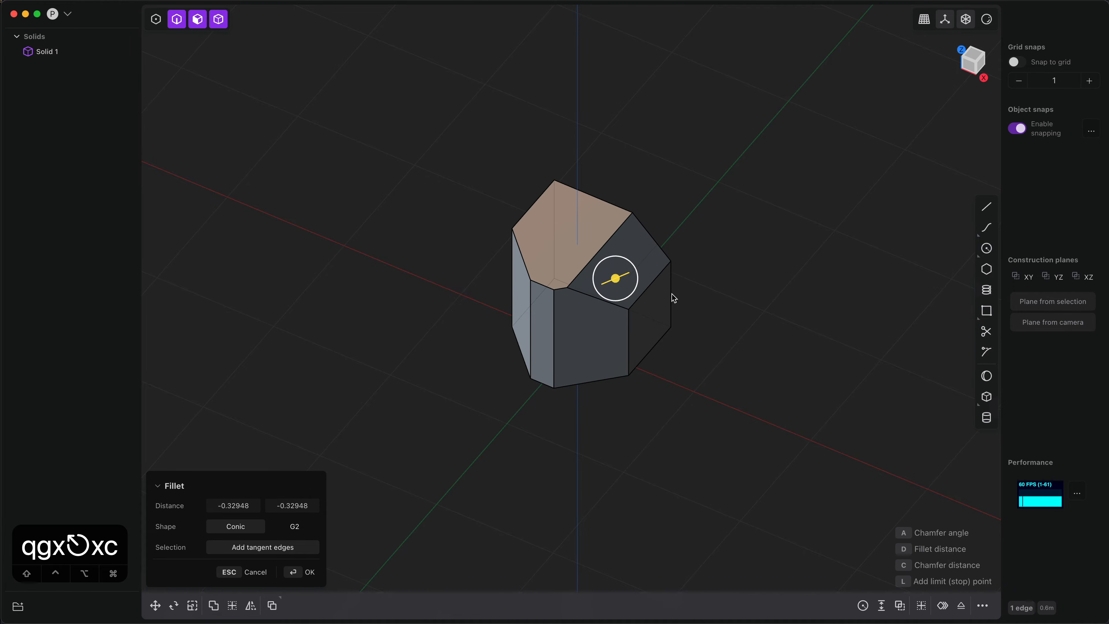
right_click(672, 294)
middle_drag(648, 352, 689, 394)
key(g)
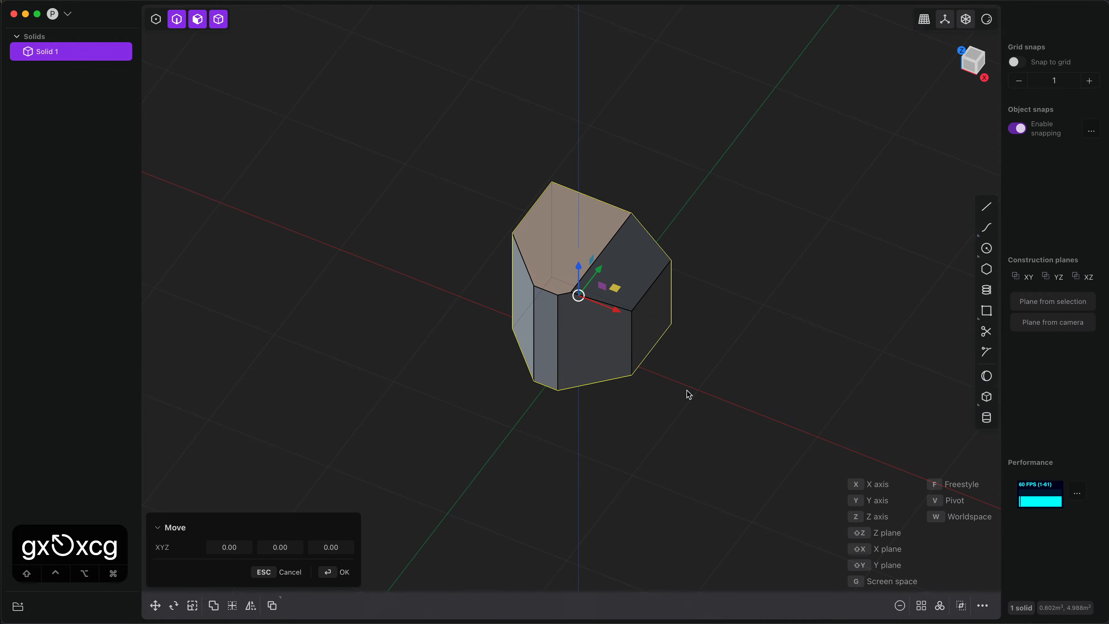
key(r)
key(s)
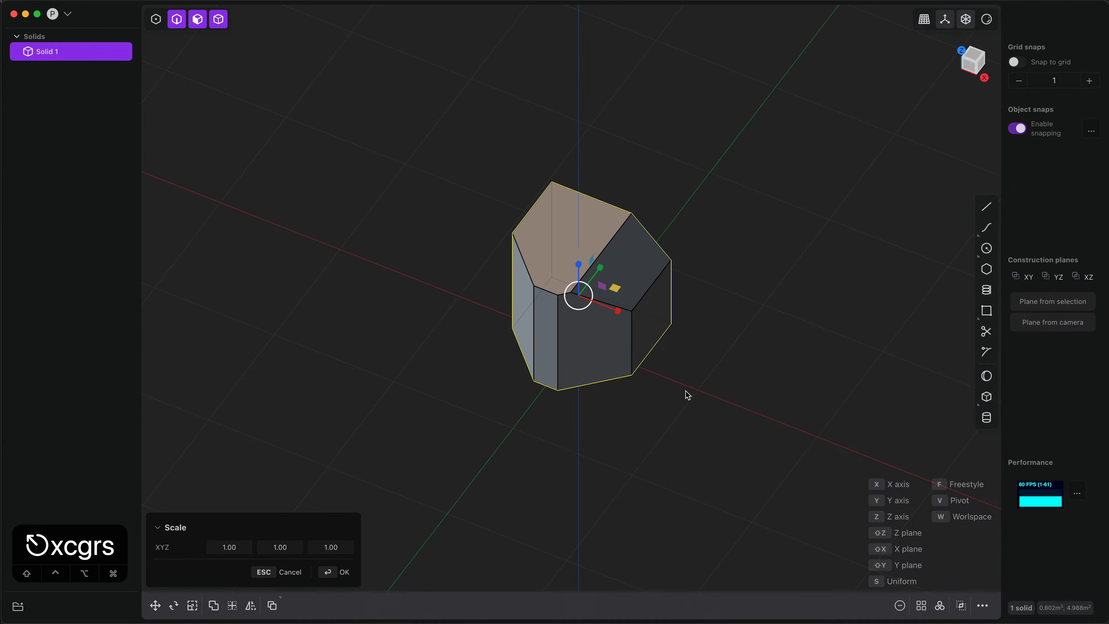
Step: Start a move of the solid and place its pivot at the center of the chamfered face
key(g)
middle_drag(685, 392, 679, 379)
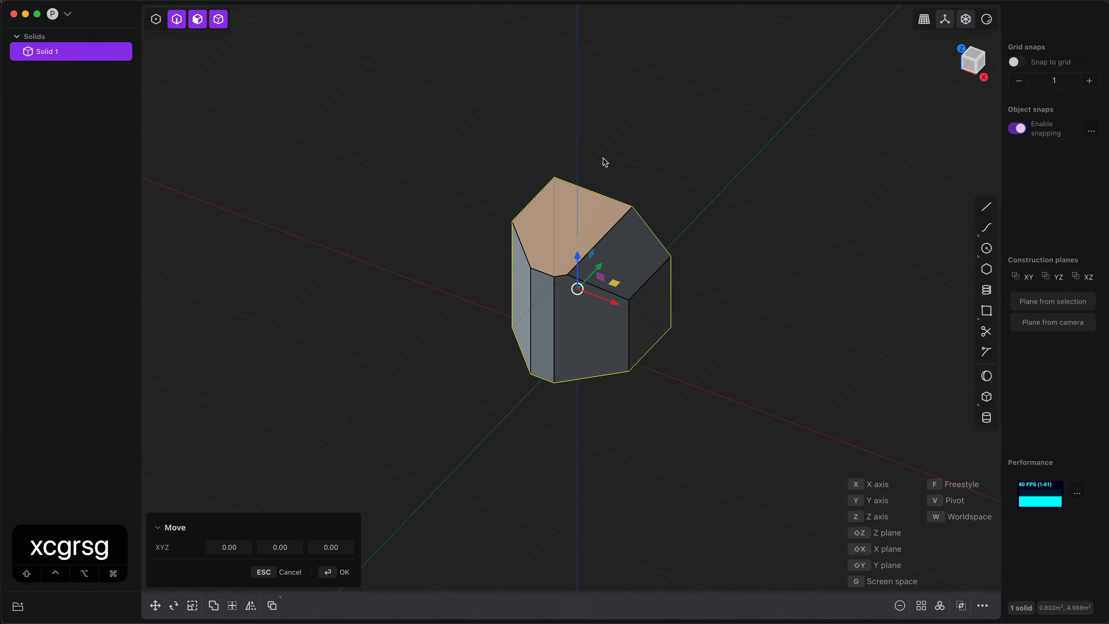
scroll(690, 365, up, 2)
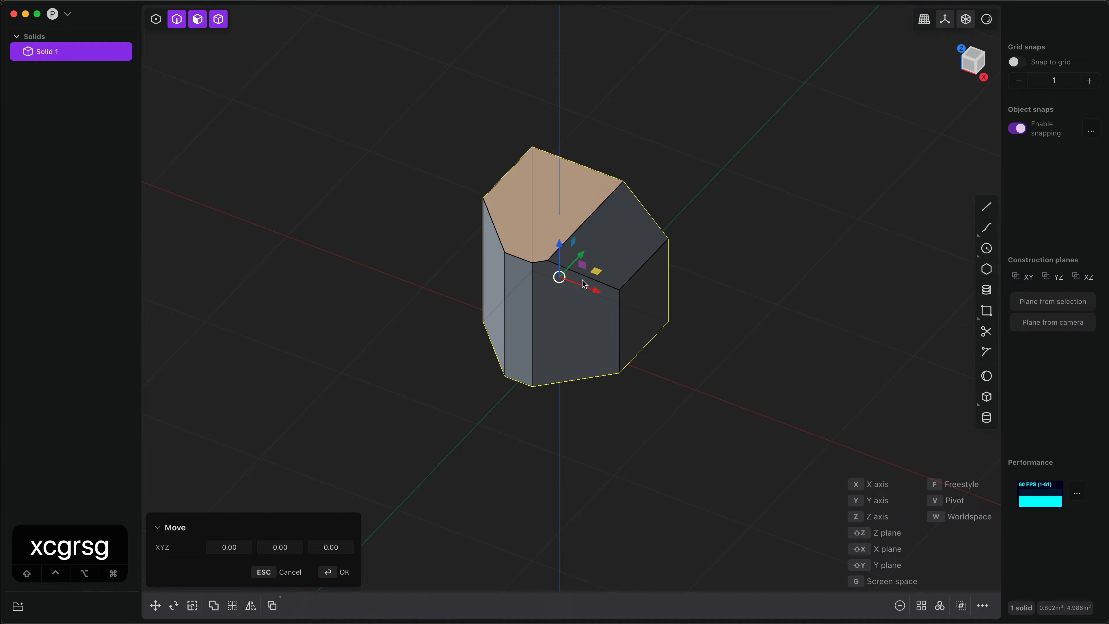
middle_drag(581, 281, 615, 258)
middle_drag(713, 150, 678, 200)
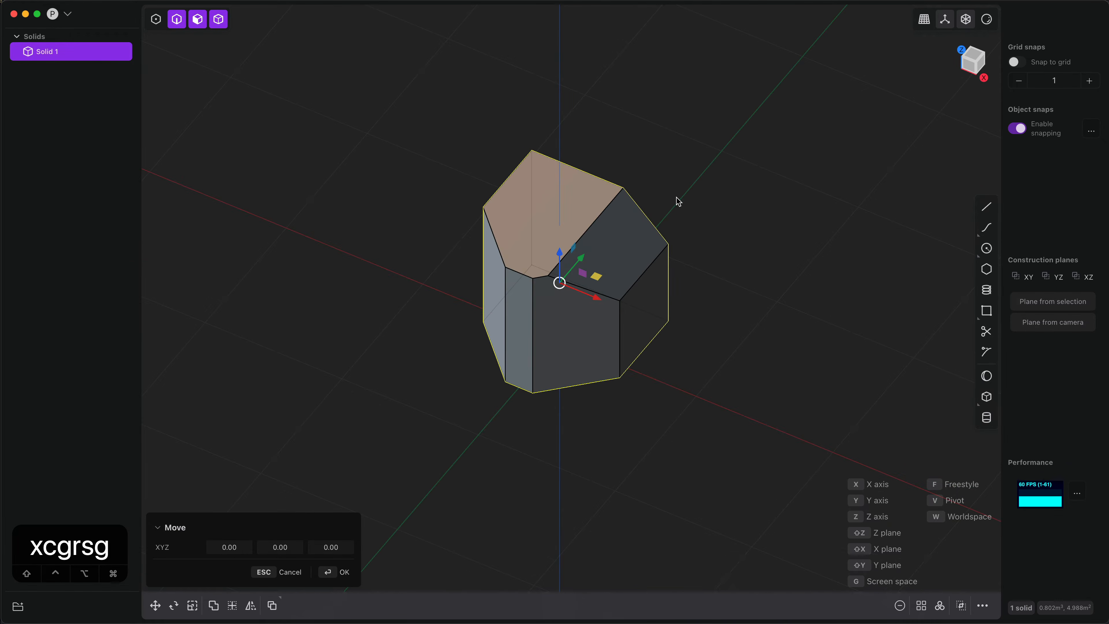
middle_drag(635, 266, 664, 242)
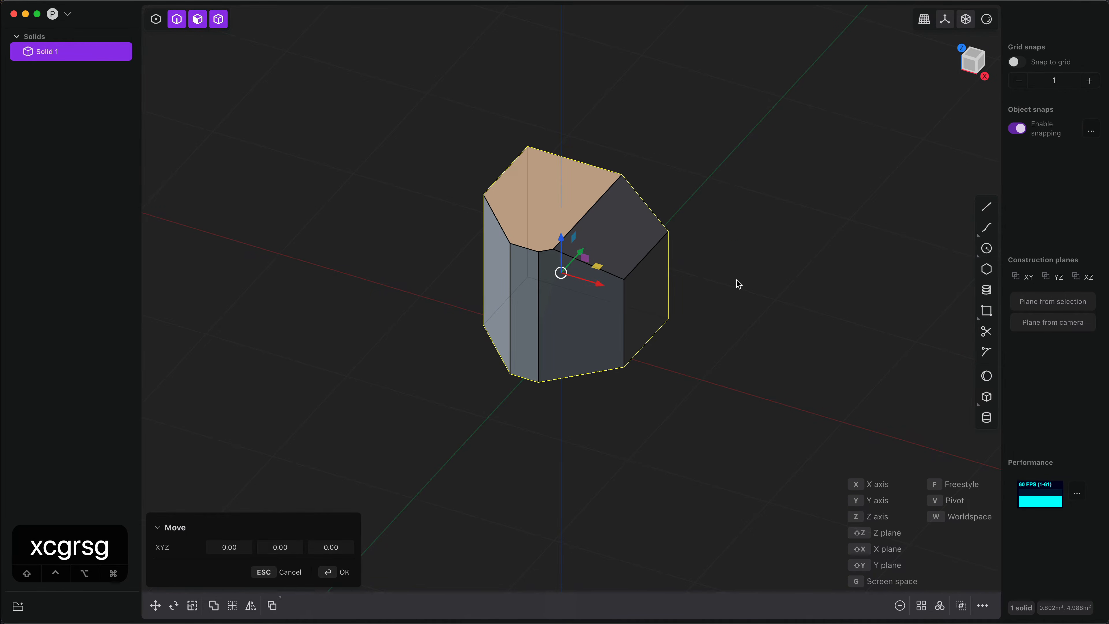
key(v)
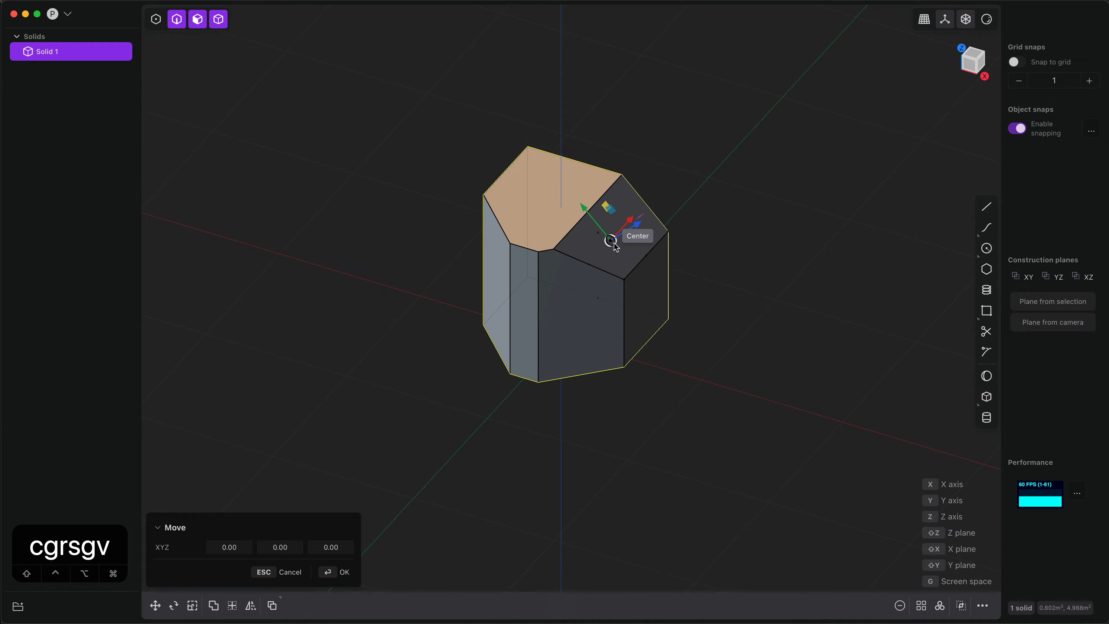
click(615, 247)
Step: Try to move the solid along the pivot's Z axis by about -0.056 in both X and Z
middle_drag(615, 247, 686, 236)
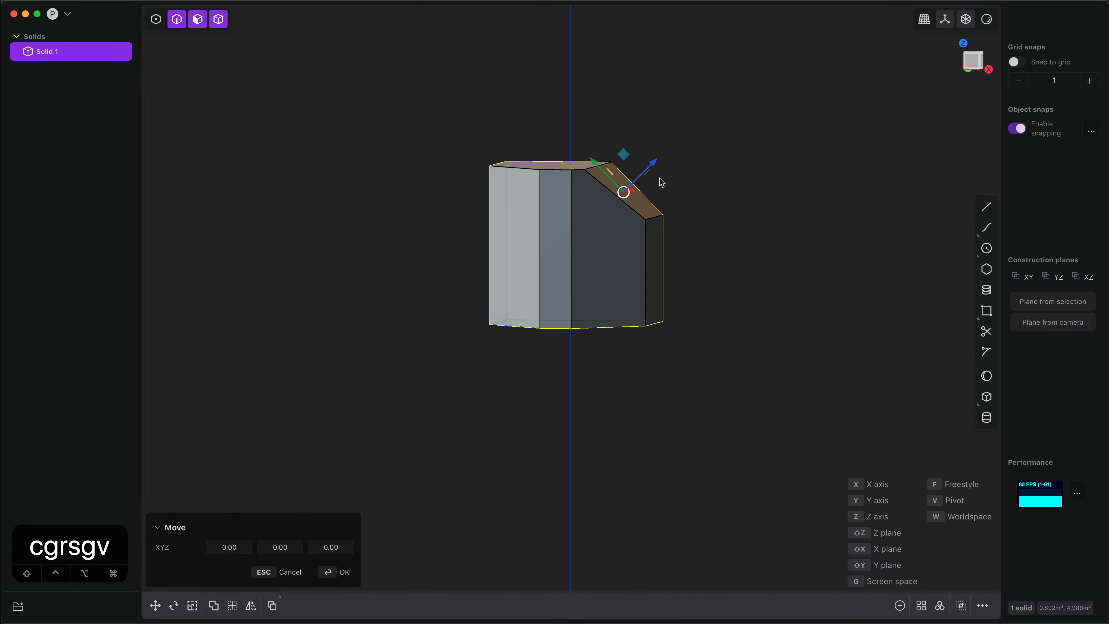
middle_drag(762, 281, 747, 303)
drag(648, 179, 672, 166)
key(z)
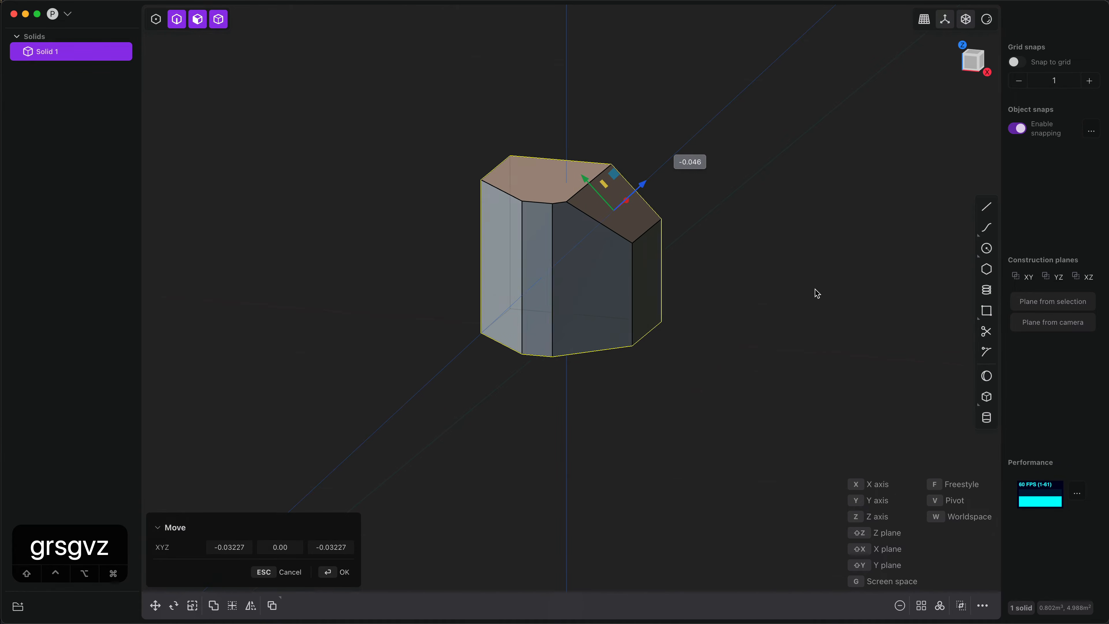
mouse_move(765, 319)
middle_down()
mouse_move(706, 339)
mouse_move(772, 329)
mouse_move(743, 335)
mouse_move(760, 336)
middle_up()
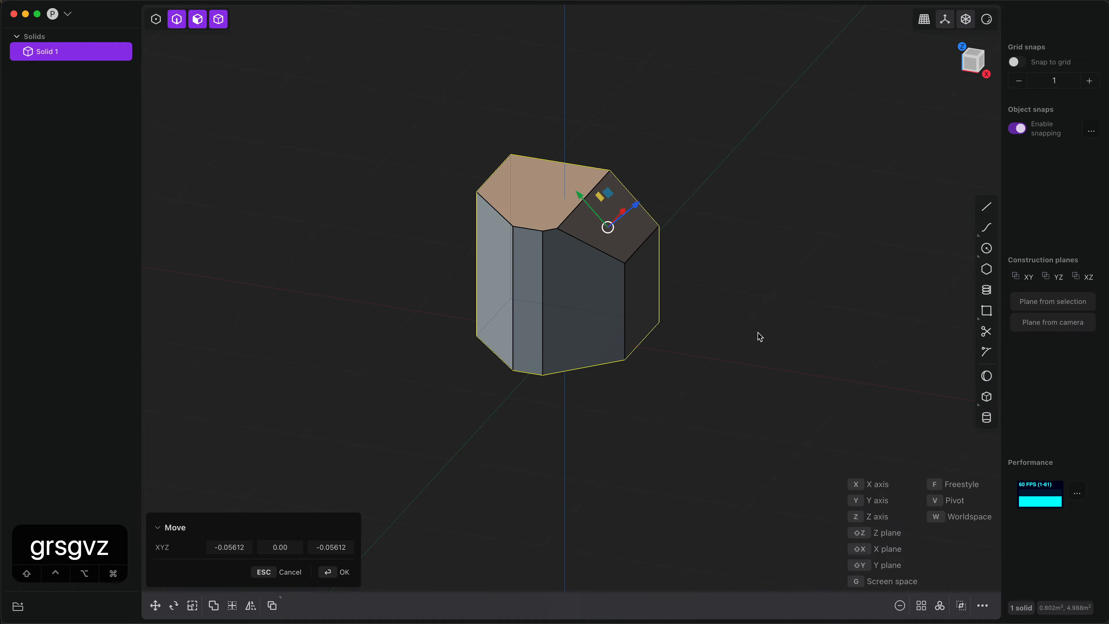
key(Escape)
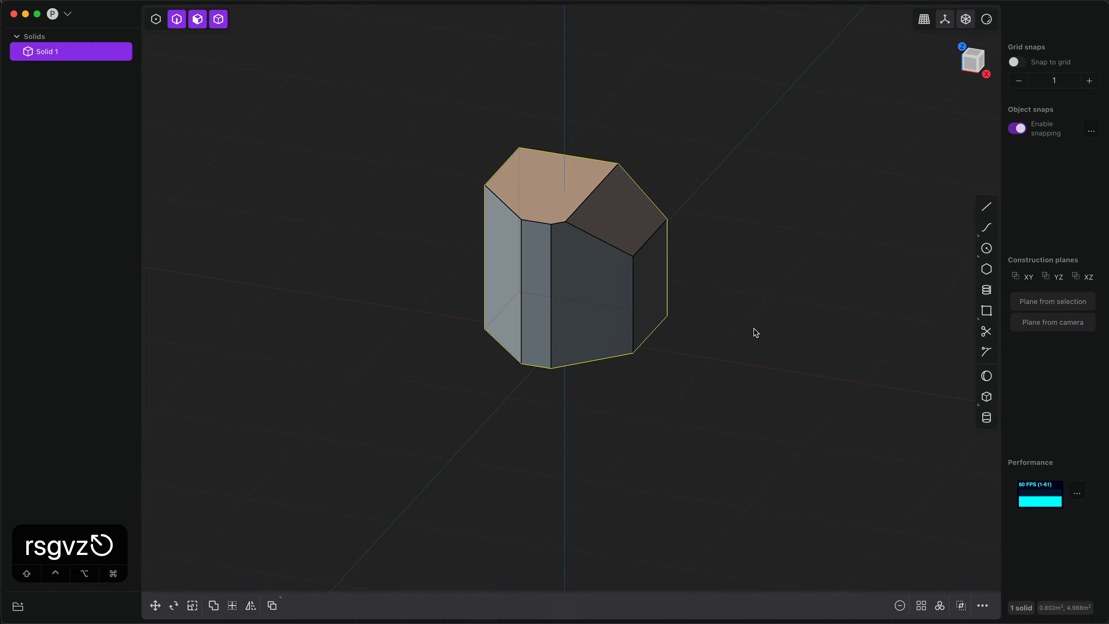
Step: Delete the two angled vertical side faces of the solid to restore its square corners
scroll(723, 290, up, 3)
right_drag(719, 290, 700, 388)
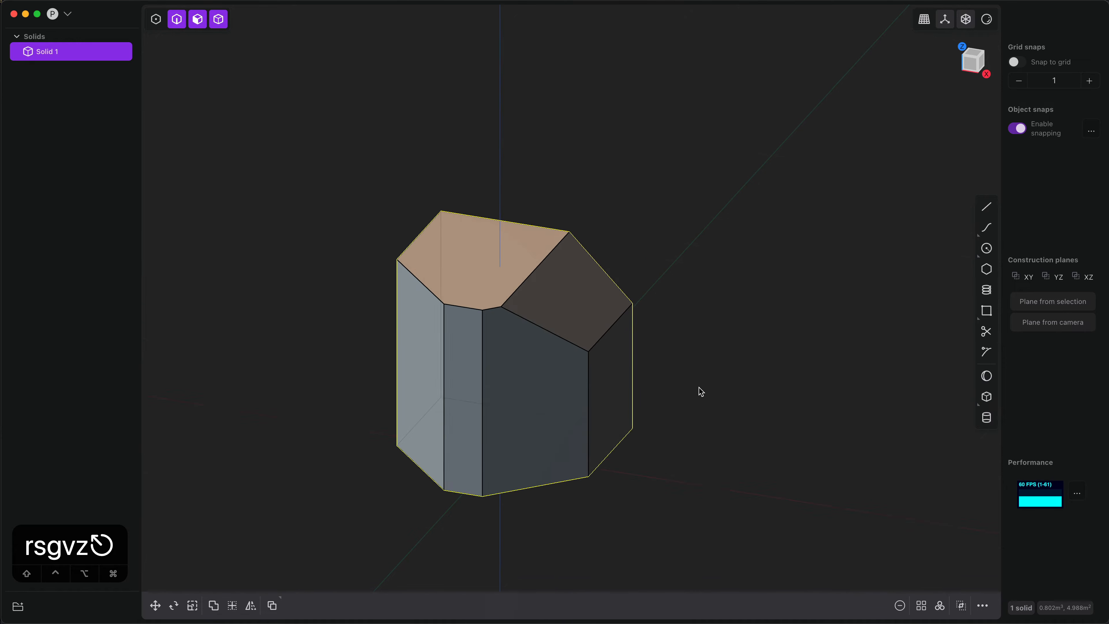
middle_drag(700, 387, 609, 404)
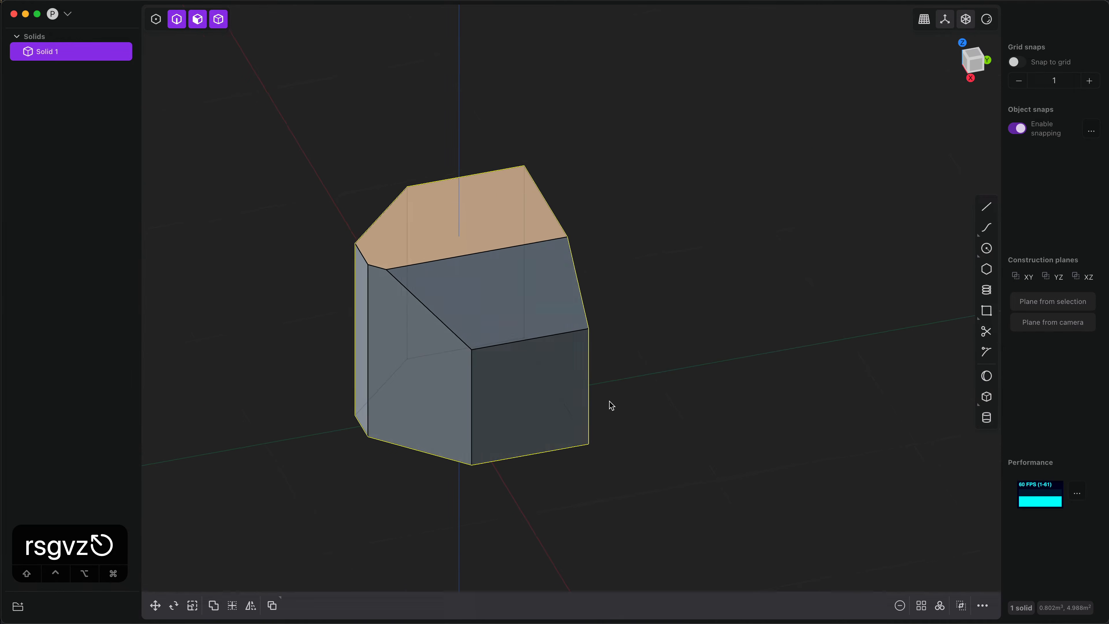
click(449, 388)
key(x)
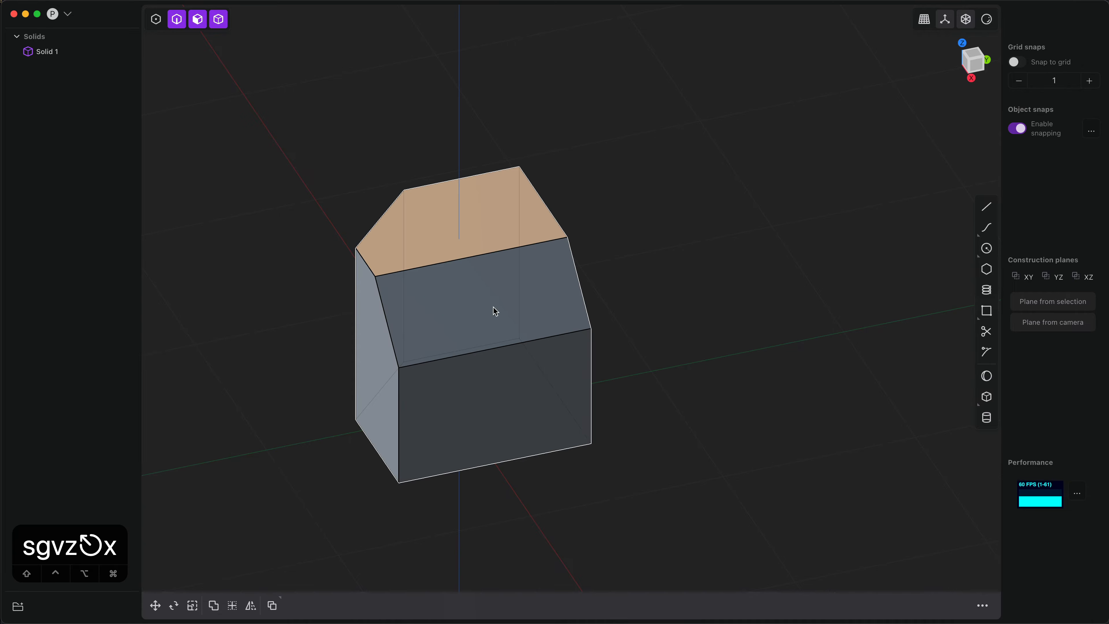
middle_drag(495, 311, 581, 303)
click(440, 337)
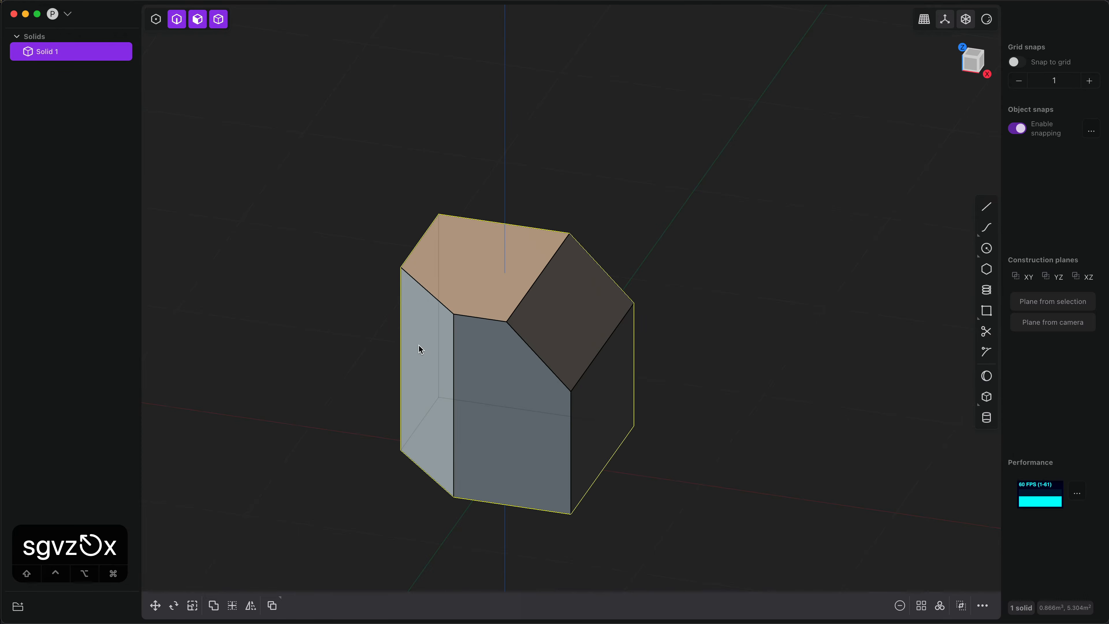
click(419, 349)
key(x)
middle_drag(500, 374, 507, 428)
click(459, 288)
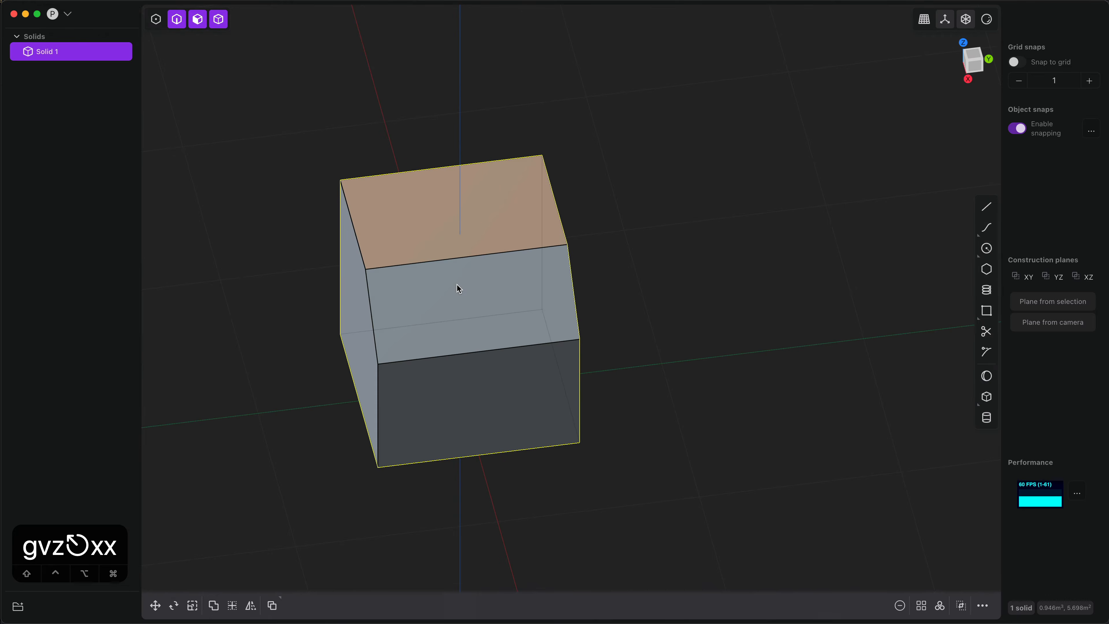
click(457, 288)
middle_drag(457, 288, 532, 404)
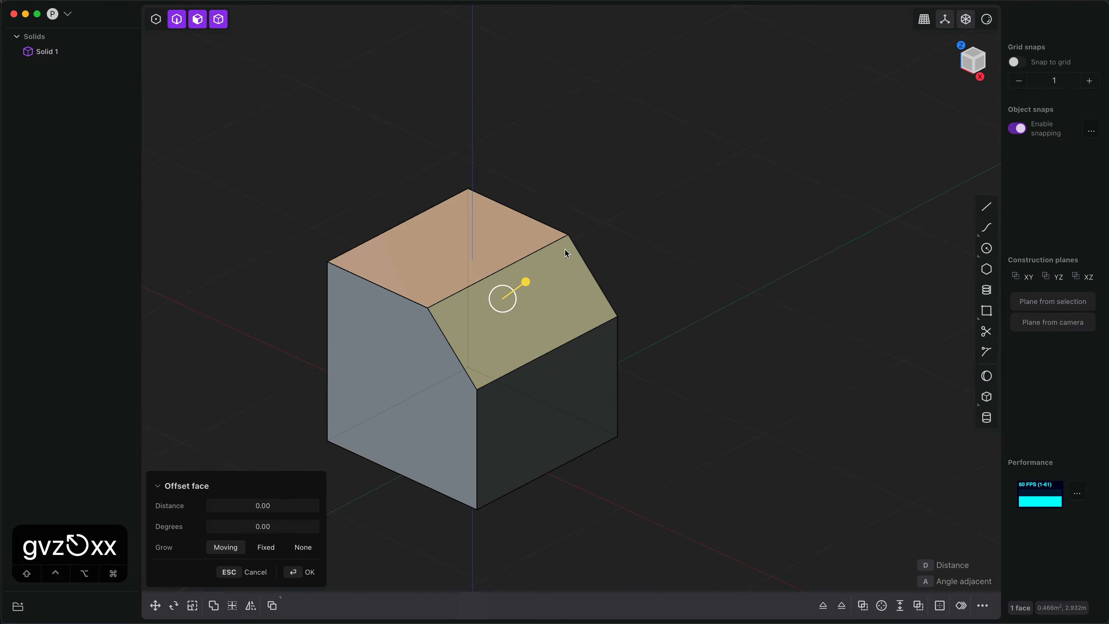
key(Escape)
key(Escape)
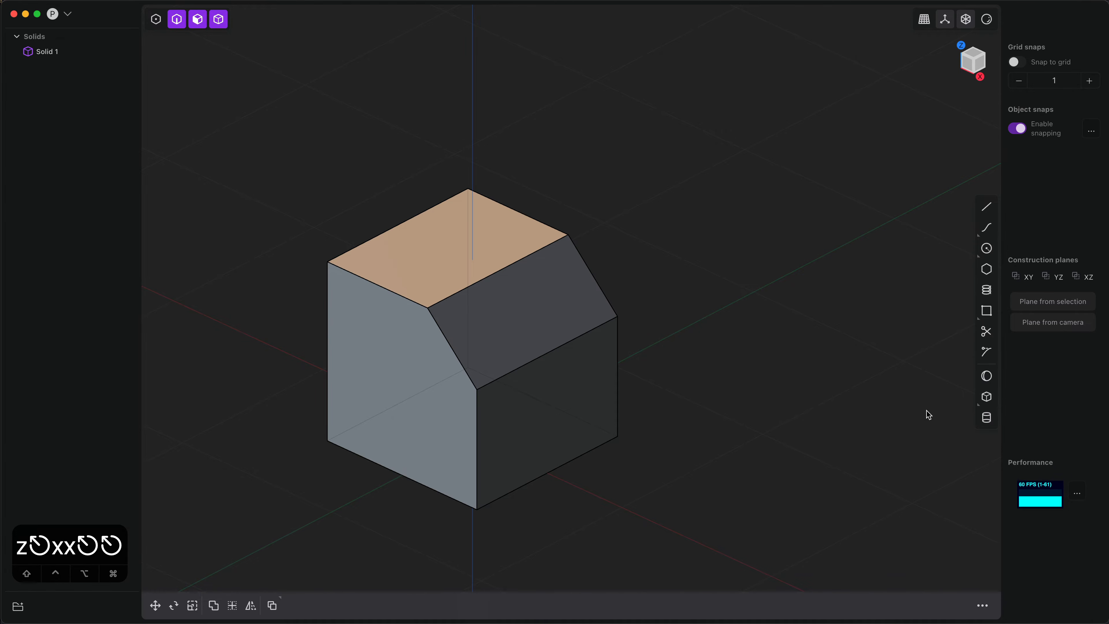
Step: Create a small box near the upper corner of the chamfered face, about 0.046 by 0.046 and 0.02 high, as a new body
click(986, 396)
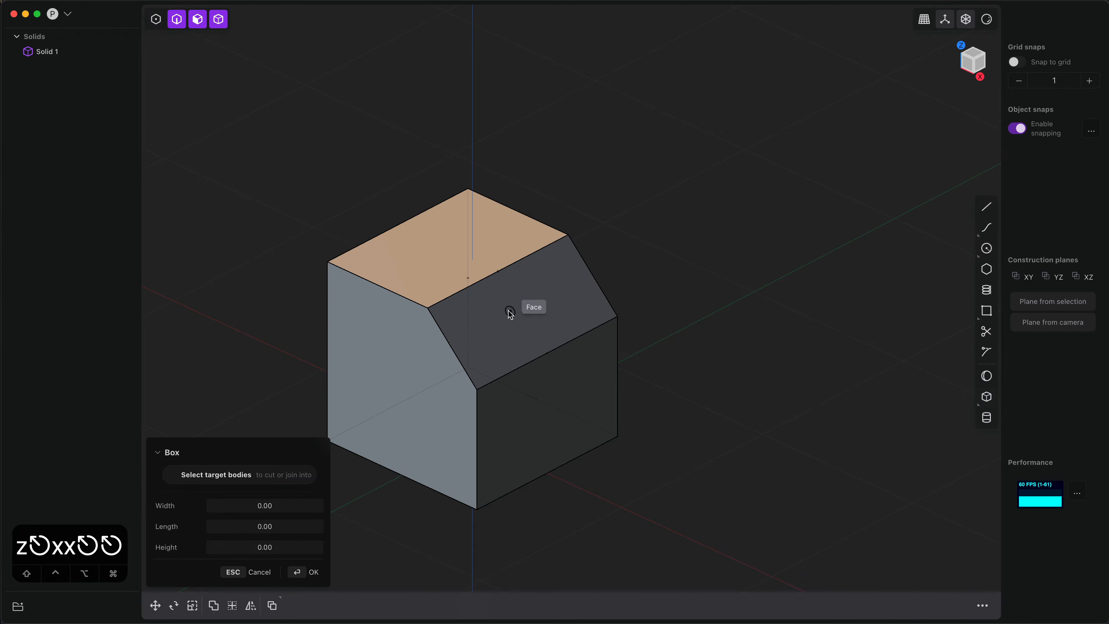
click(454, 315)
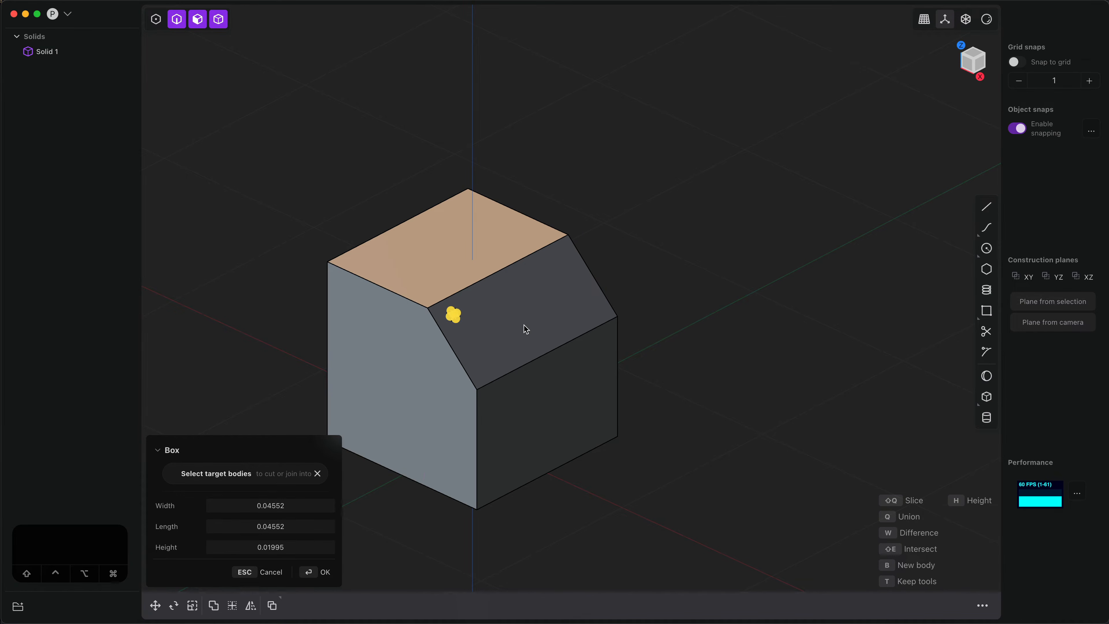
scroll(539, 328, up, 5)
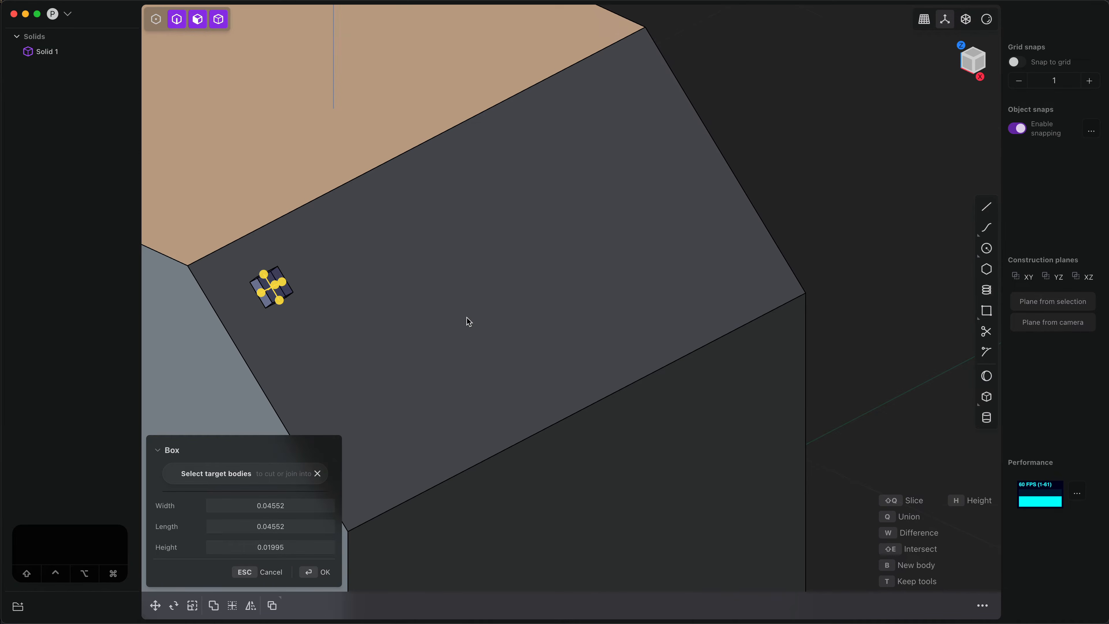
key(b)
shift+middle_drag(468, 319, 609, 277)
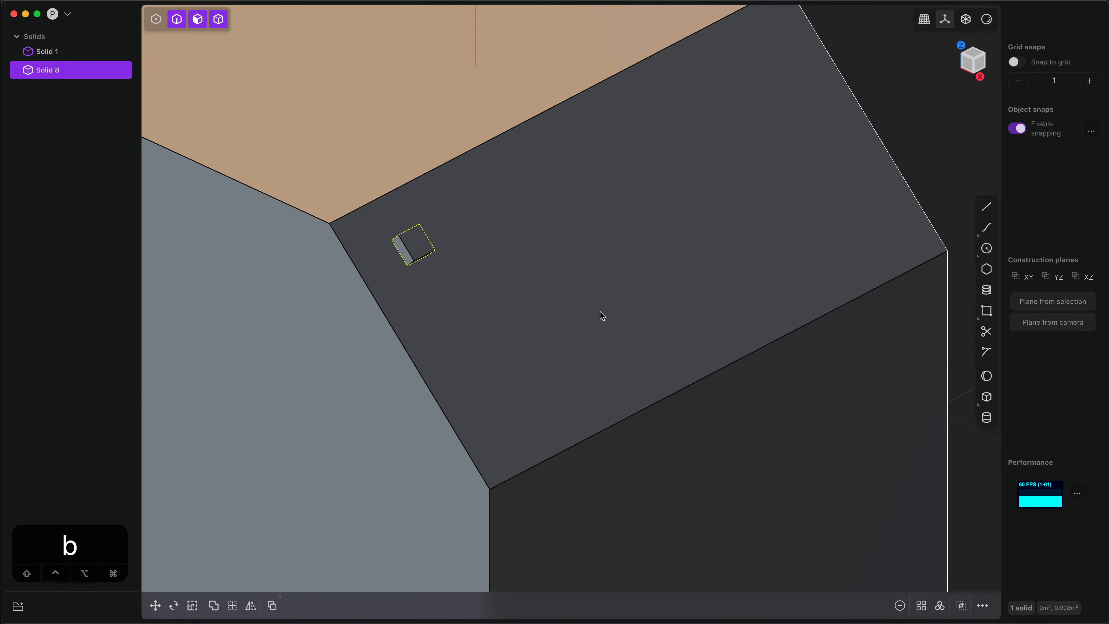
scroll(593, 322, down, 2)
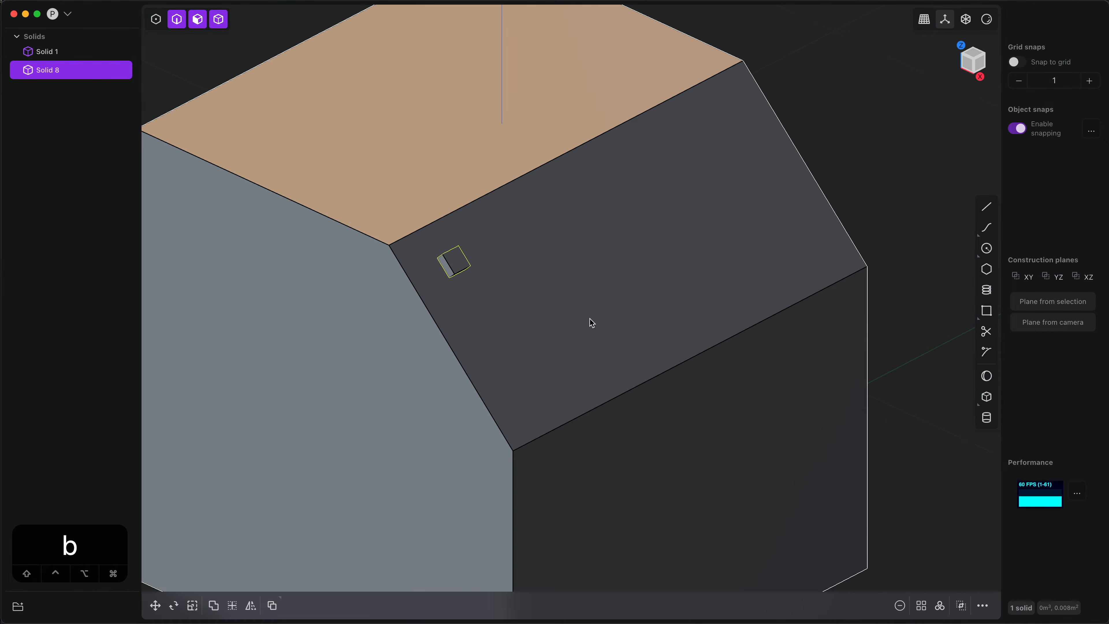
Step: Start a move of the small box and place its pivot at the center of one of its side faces
scroll(594, 322, down, 3)
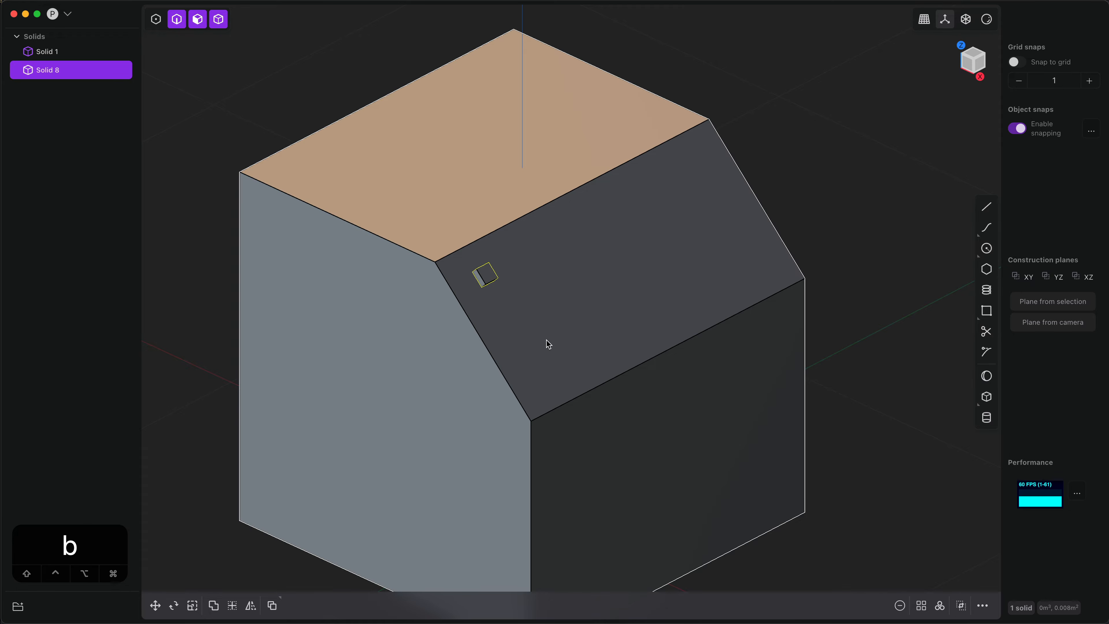
middle_drag(549, 344, 550, 345)
key(g)
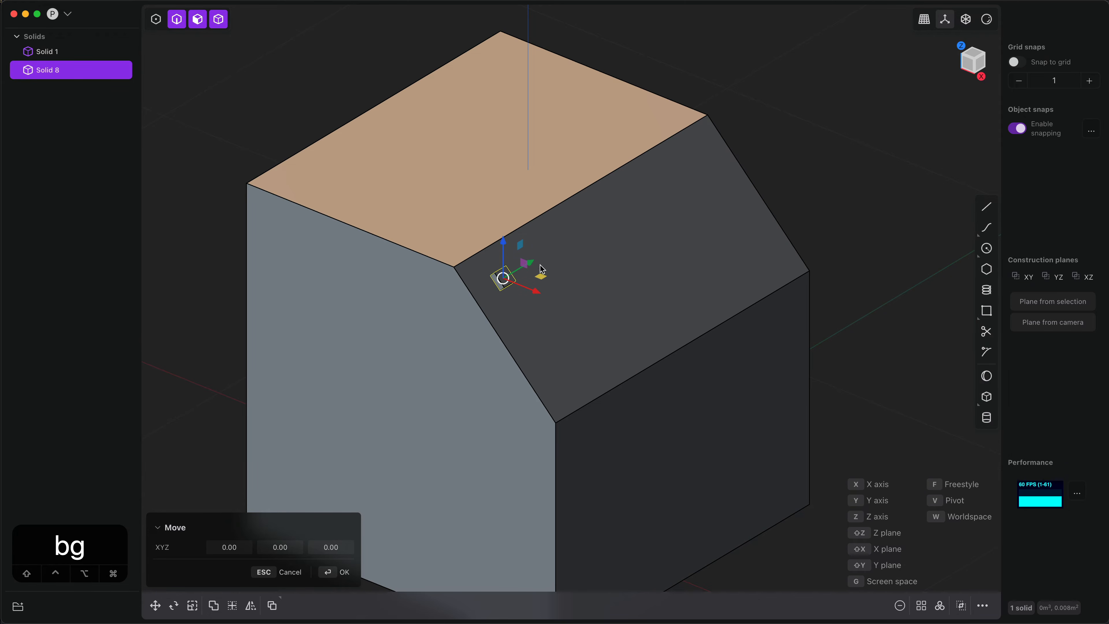
middle_drag(485, 187, 551, 286)
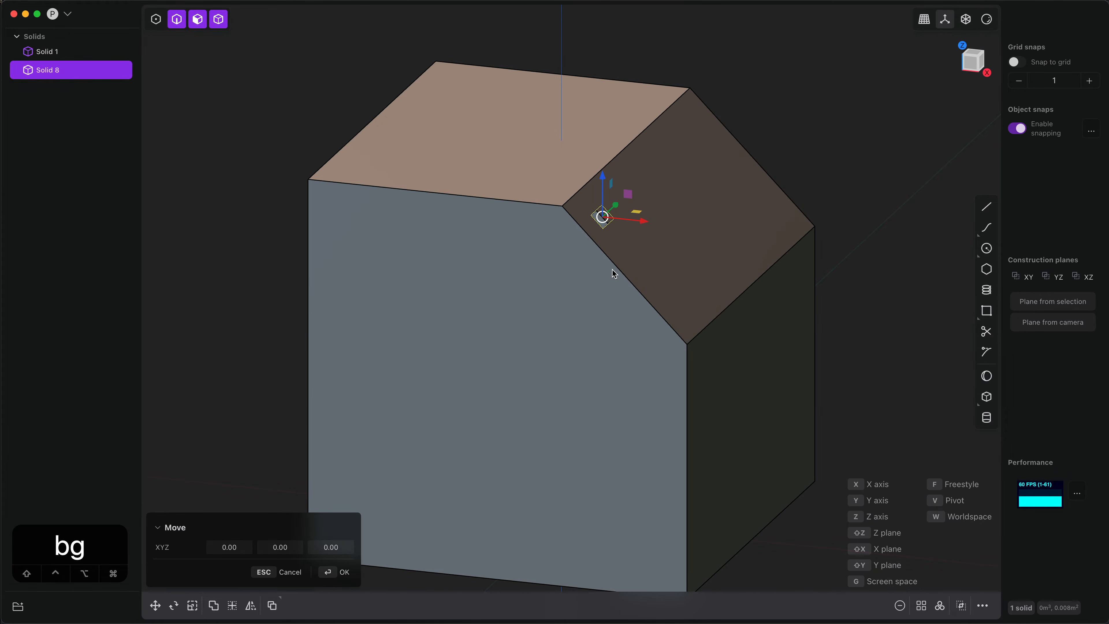
scroll(613, 273, up, 5)
key(slash)
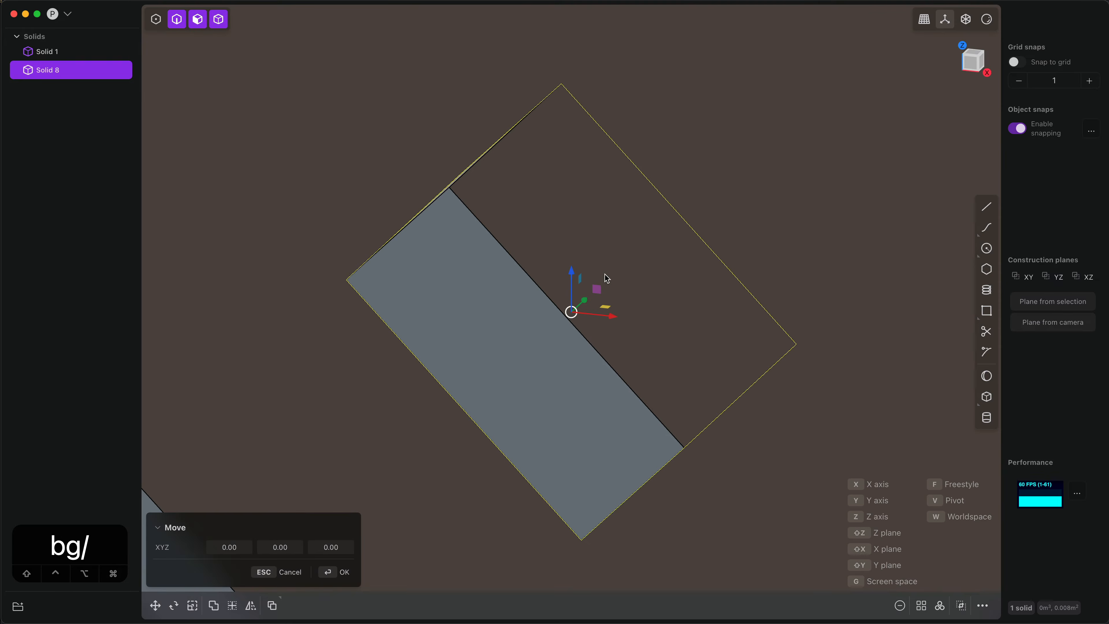
mouse_move(607, 270)
middle_down()
mouse_move(577, 228)
mouse_move(592, 281)
middle_up()
key(v)
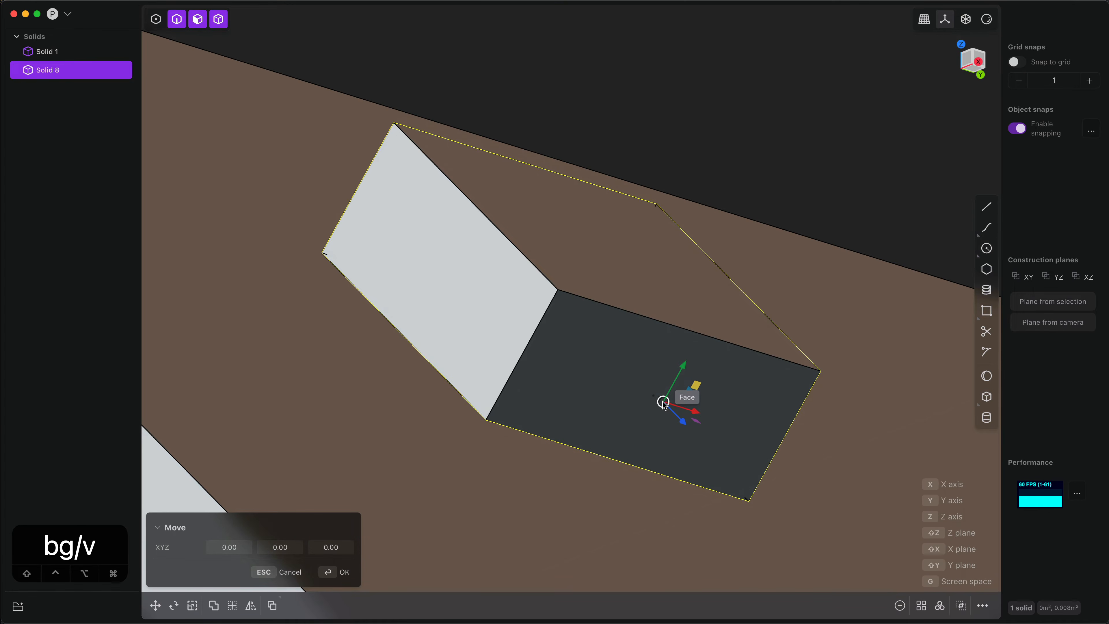
Step: Try to slide the small box along the pivot's Z axis, down and up the chamfered face
scroll(662, 397, down, 5)
middle_drag(662, 399, 686, 446)
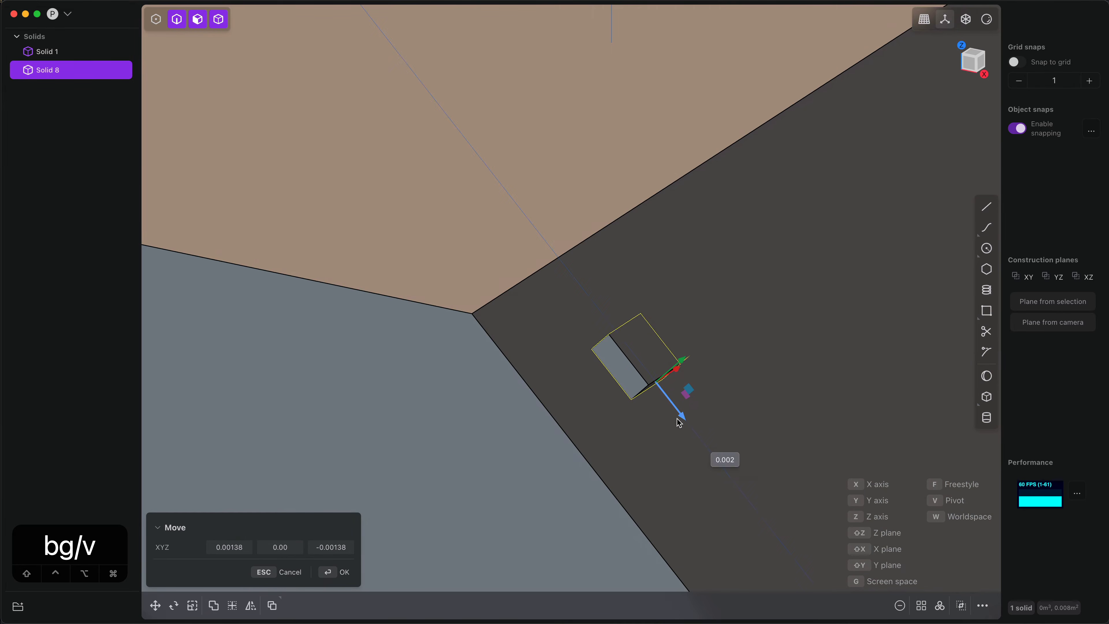
scroll(682, 435, down, 6)
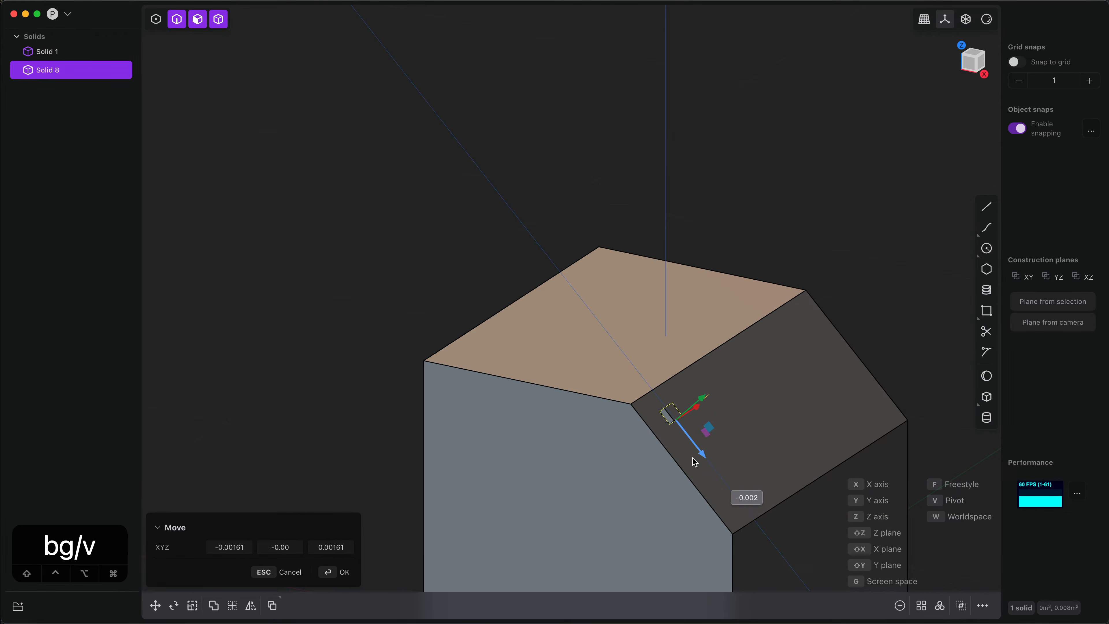
key(Escape)
scroll(700, 465, up, 2)
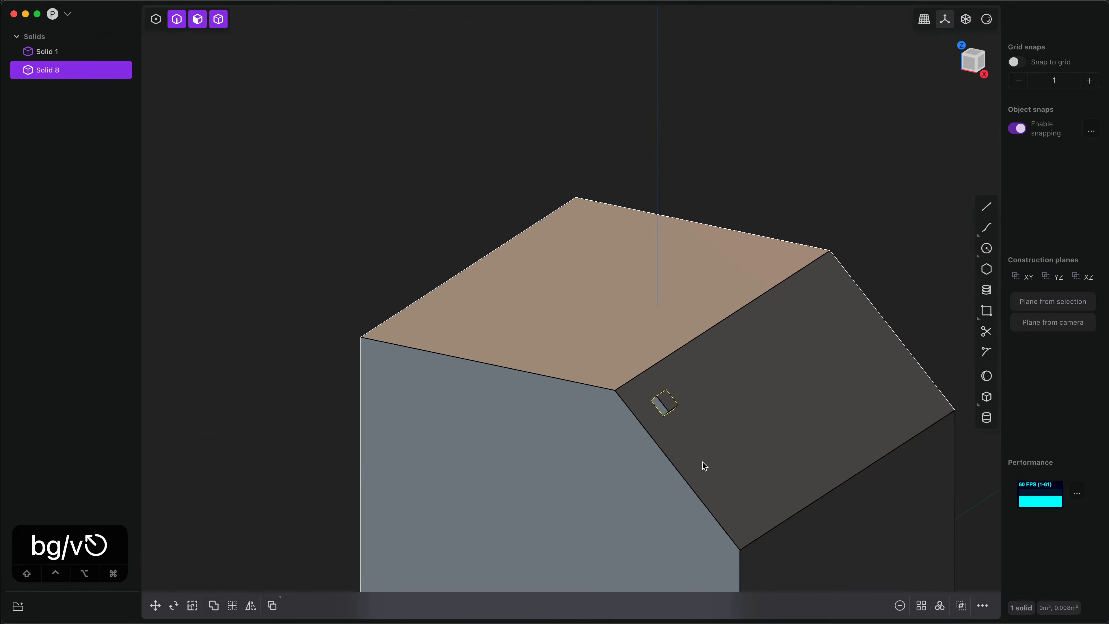
Step: Set a temporary construction plane from the large solid's chamfered face
shift+middle_drag(703, 462, 507, 389)
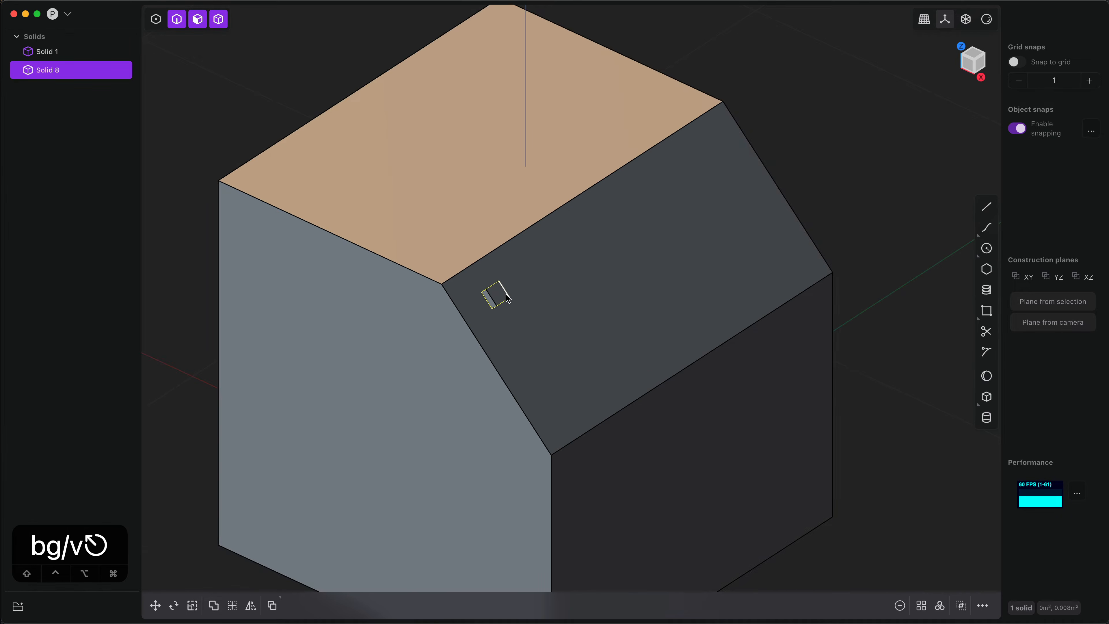
key(3)
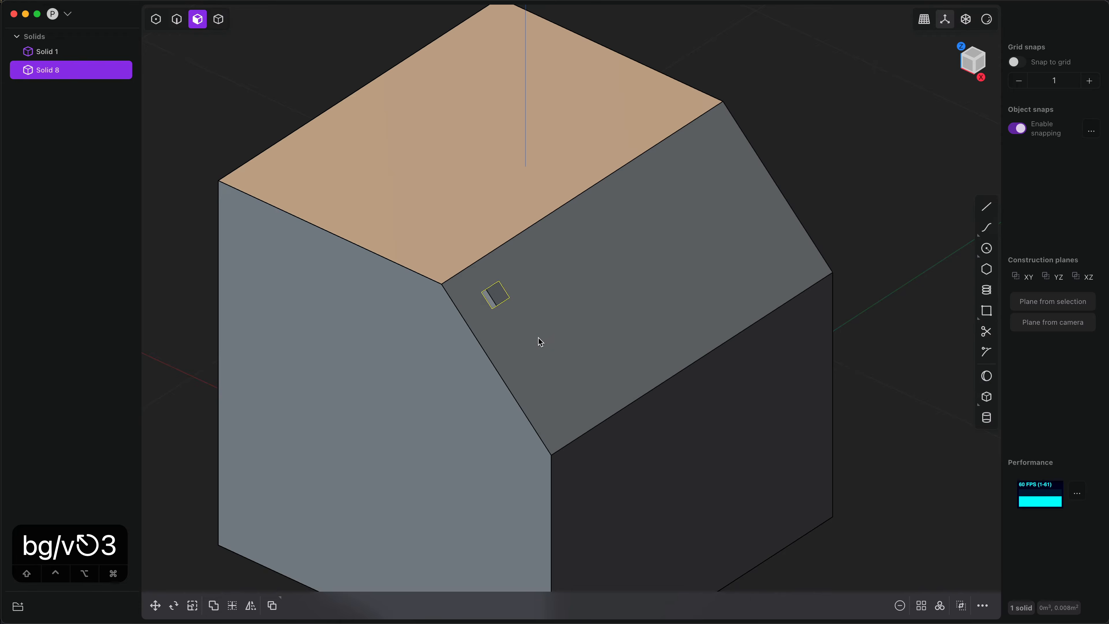
click(540, 342)
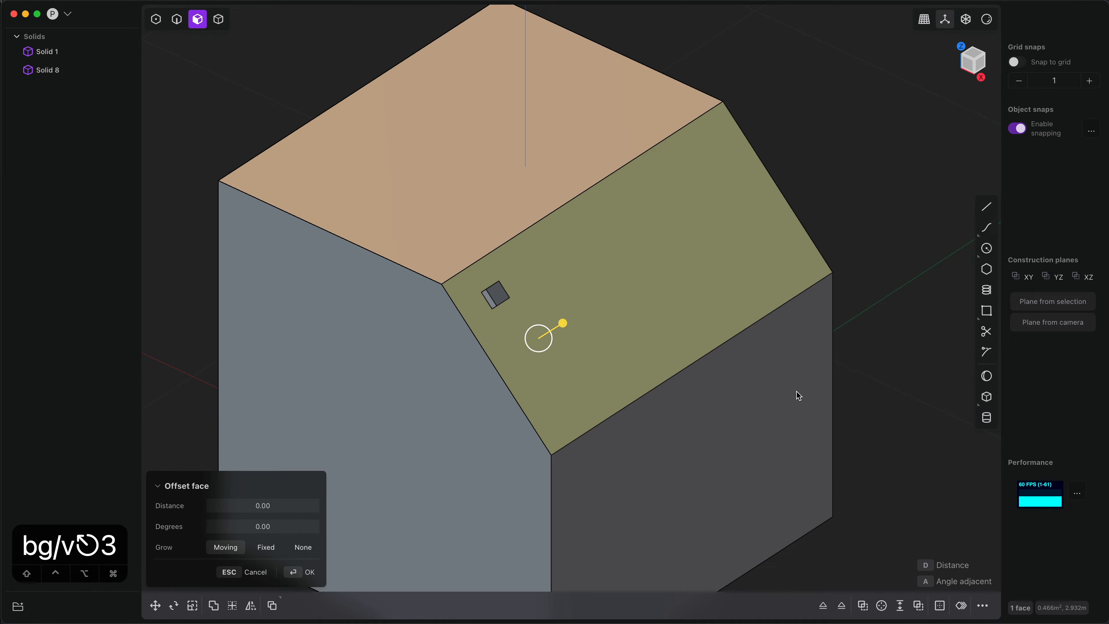
key(space)
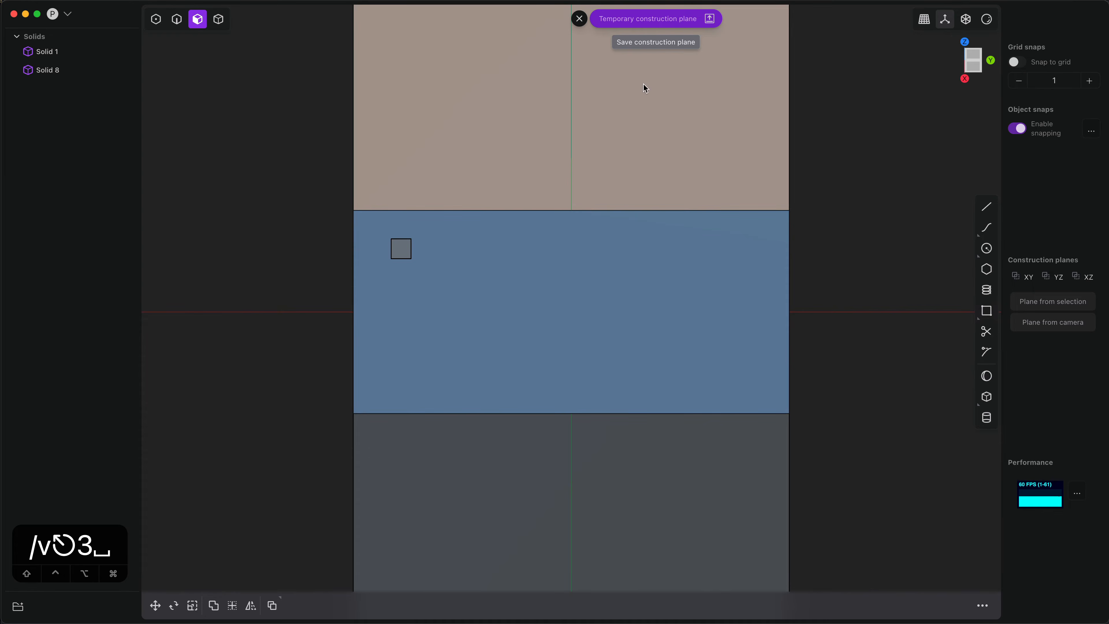
Step: Duplicate the small box and move the copy about 0.102 along the construction plane's X axis
scroll(557, 352, down, 3)
middle_drag(331, 439, 448, 411)
scroll(426, 419, down, 5)
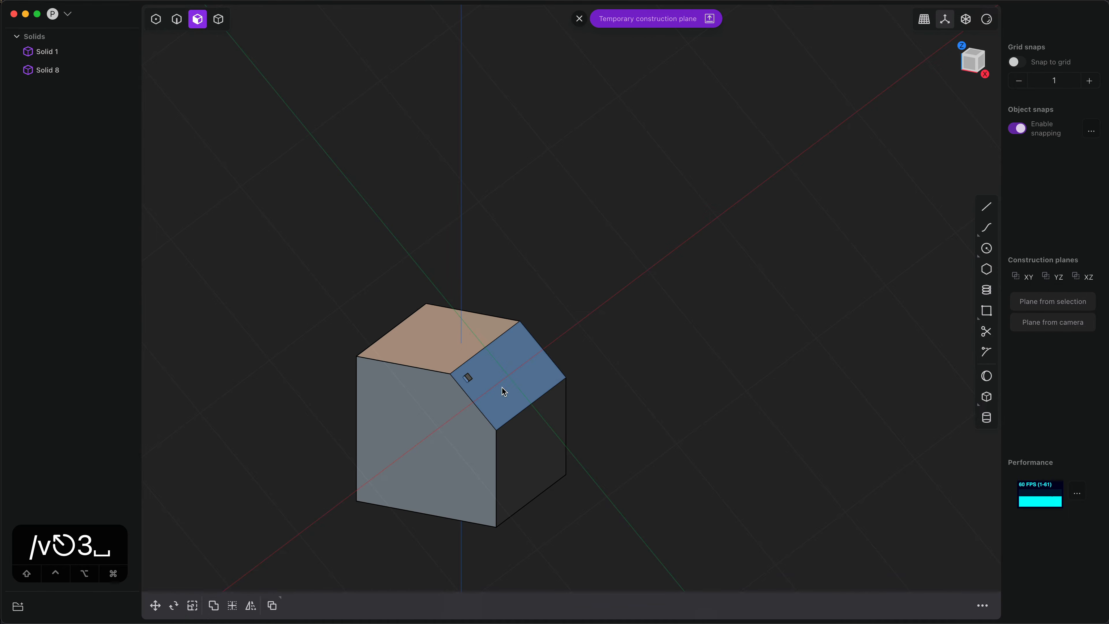
middle_drag(515, 384, 527, 367)
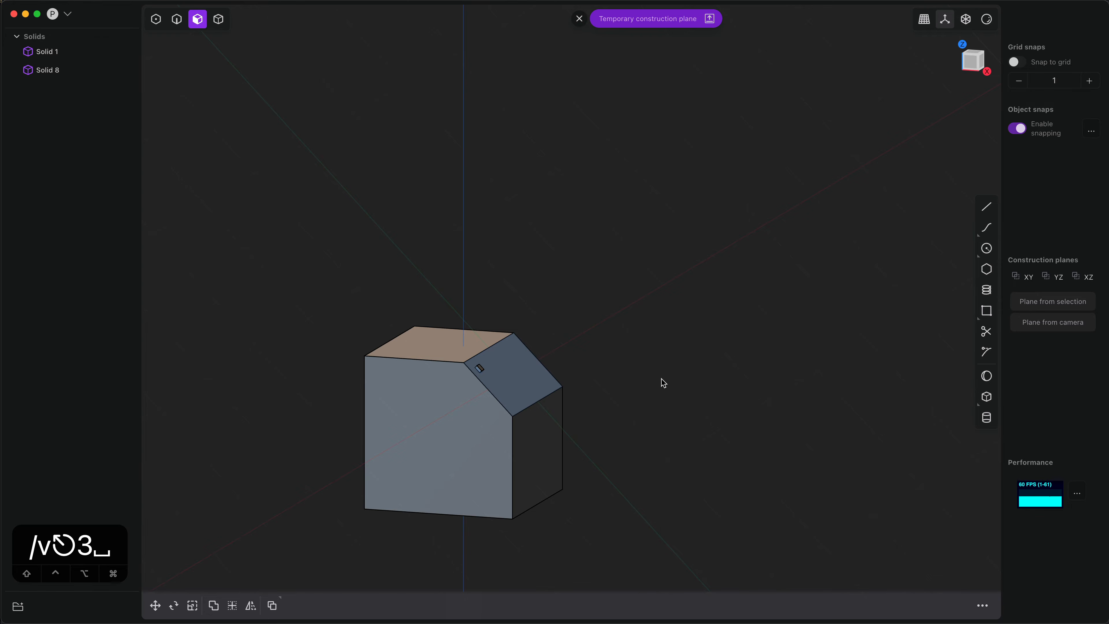
scroll(537, 421, up, 5)
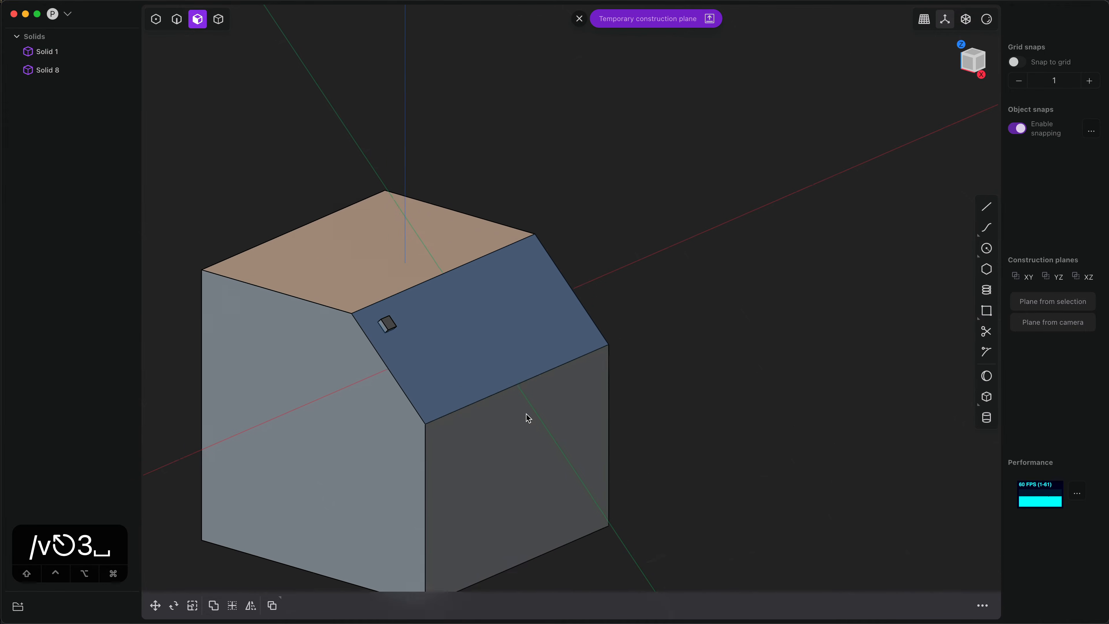
key(4)
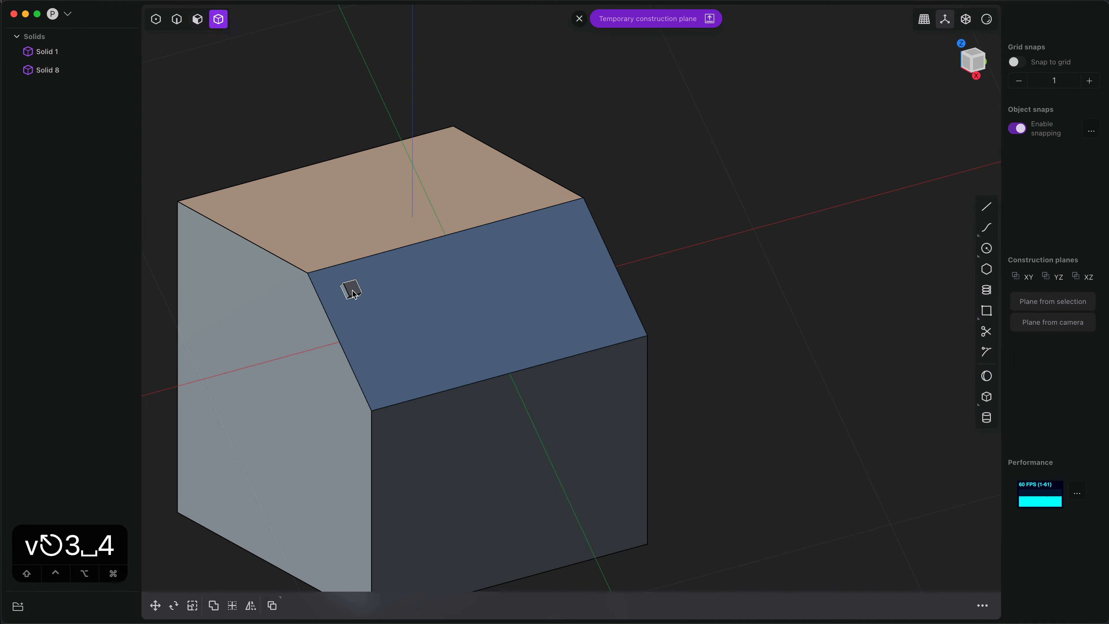
click(352, 292)
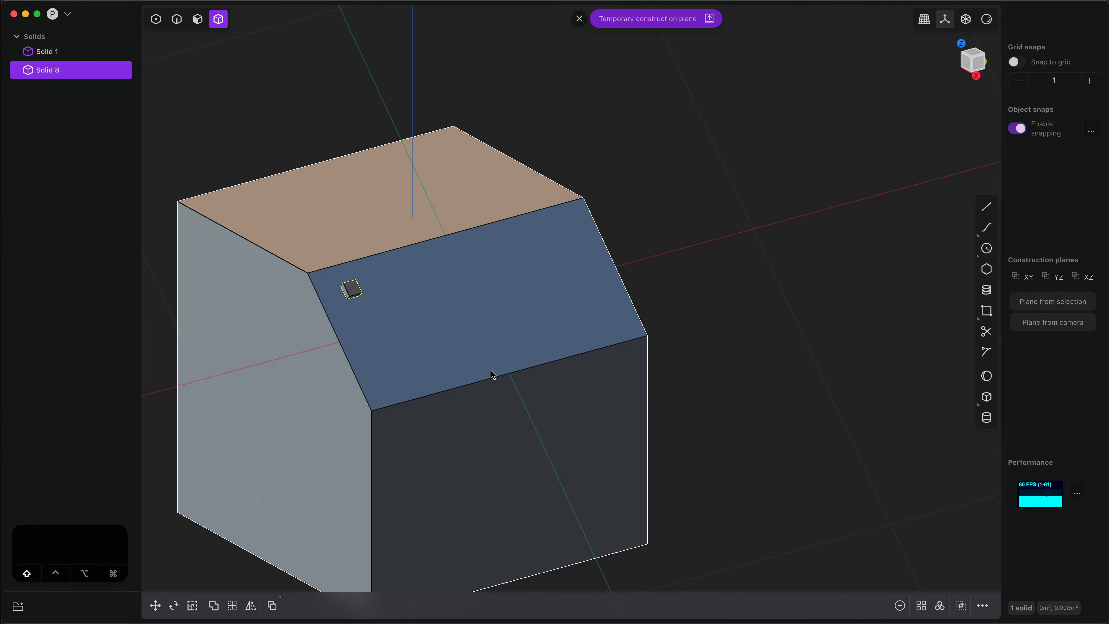
key(super+d)
drag(390, 287, 417, 272)
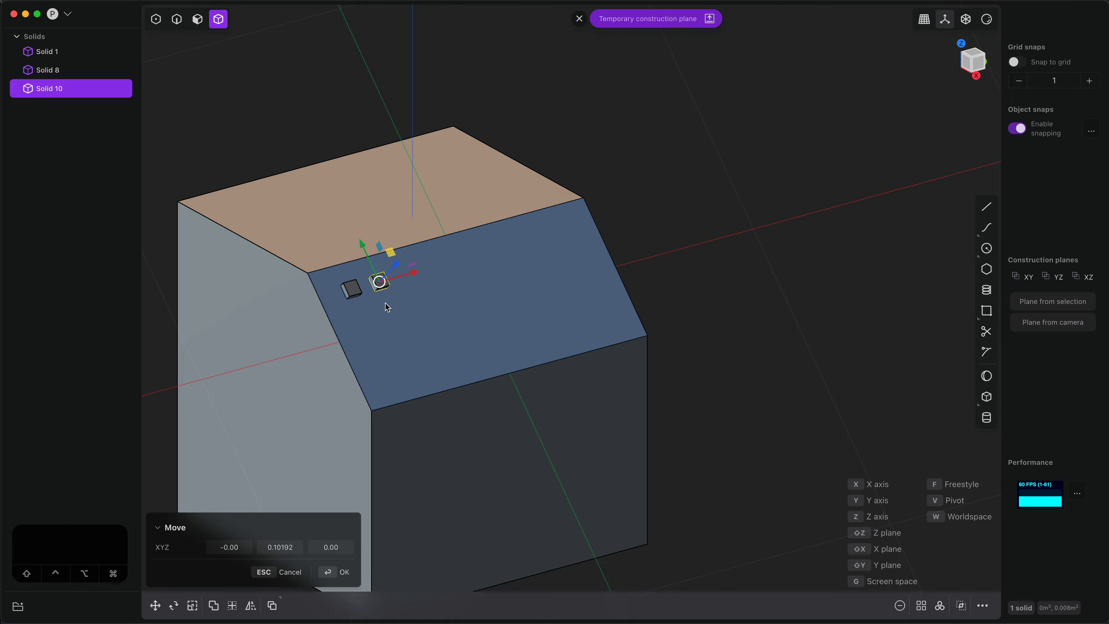
scroll(433, 316, down, 5)
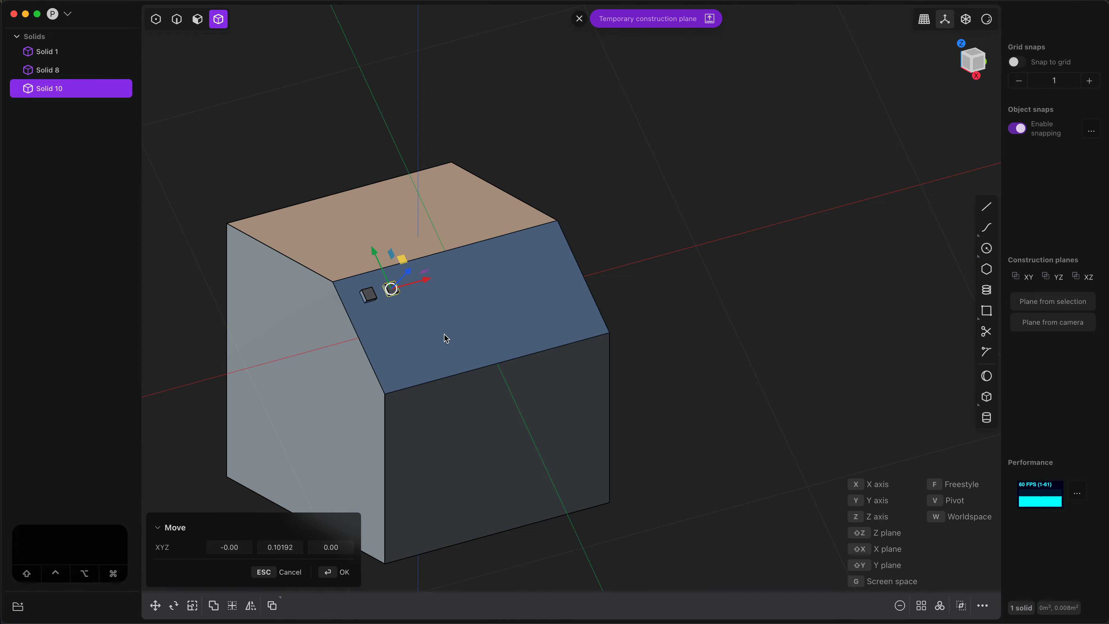
middle_drag(446, 338, 510, 334)
middle_drag(587, 294, 590, 426)
click(538, 367)
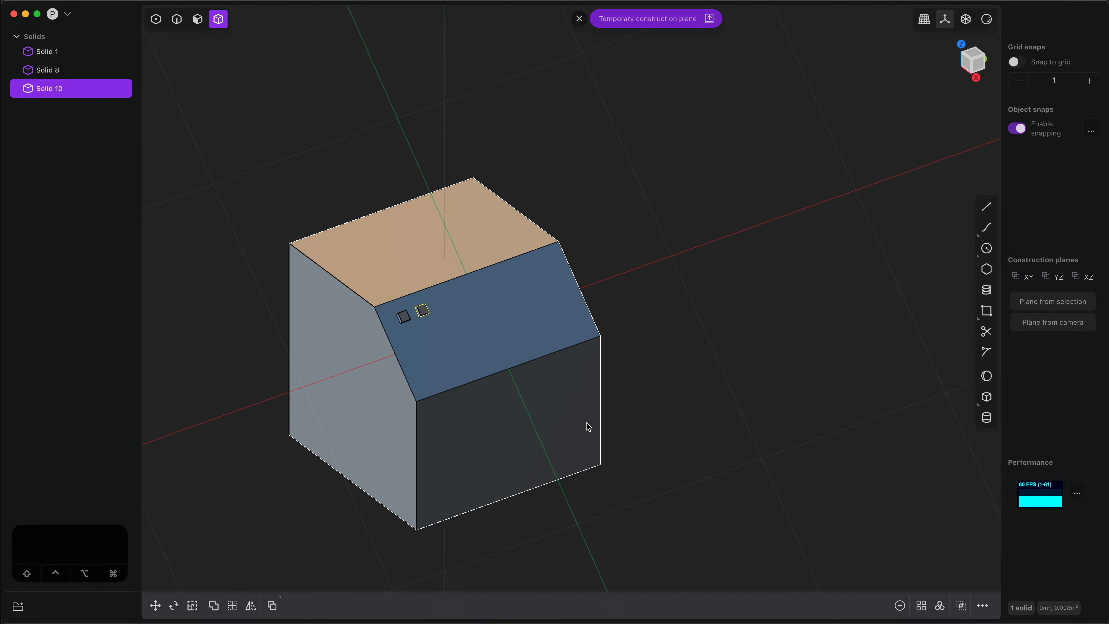
Step: Try to mirror the large solid using the axes of the temporary construction plane
scroll(604, 416, down, 4)
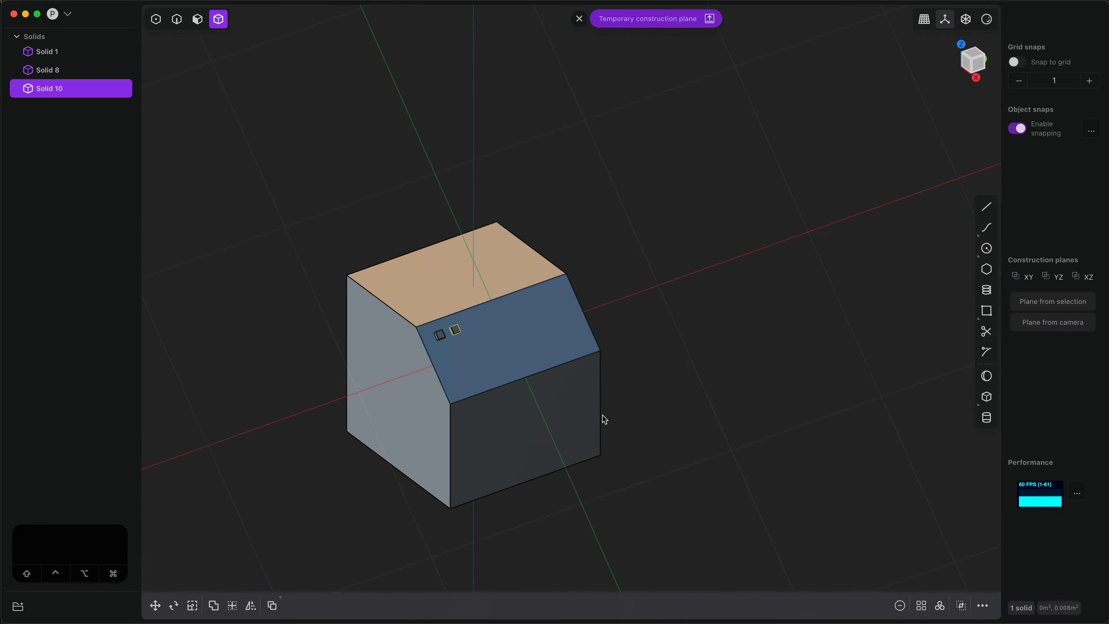
scroll(635, 454, down, 1)
scroll(636, 455, up, 6)
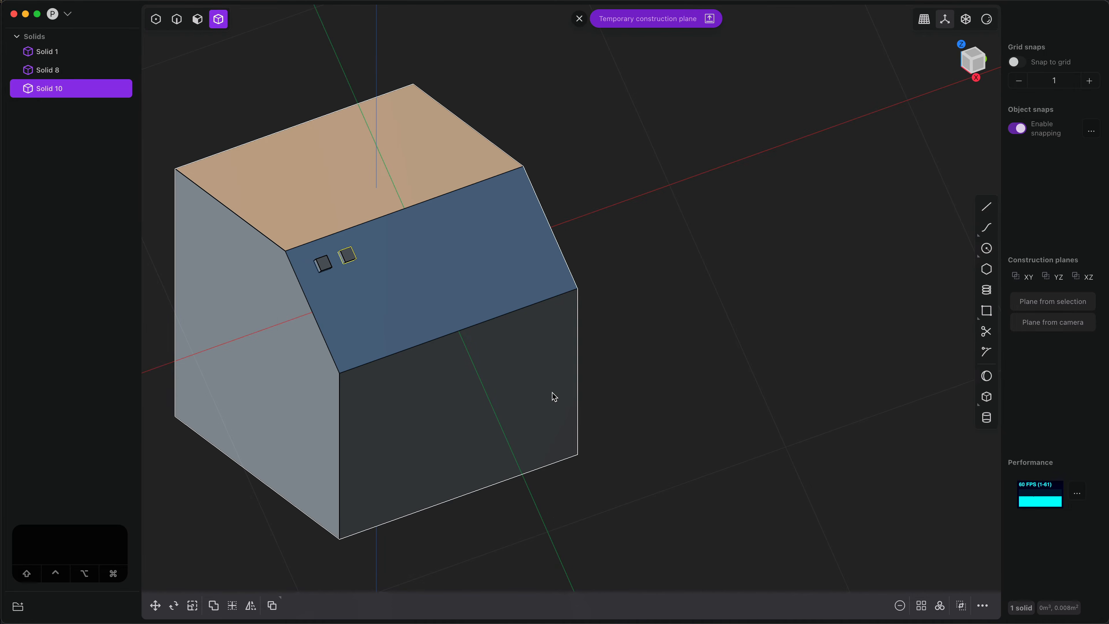
click(542, 392)
key(alt+x)
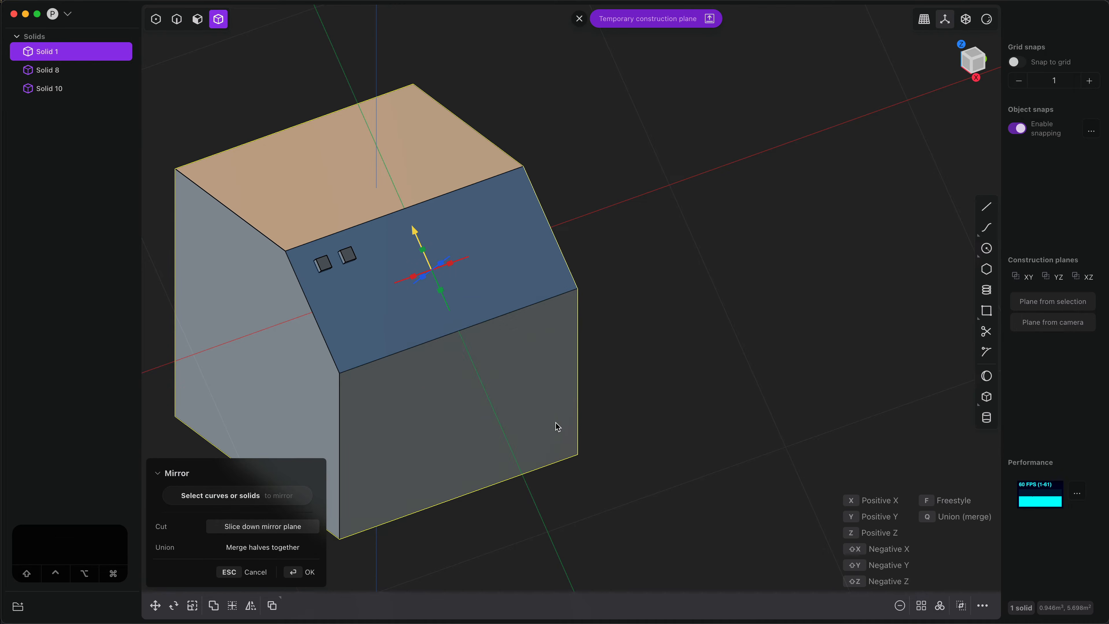
middle_drag(558, 426, 594, 409)
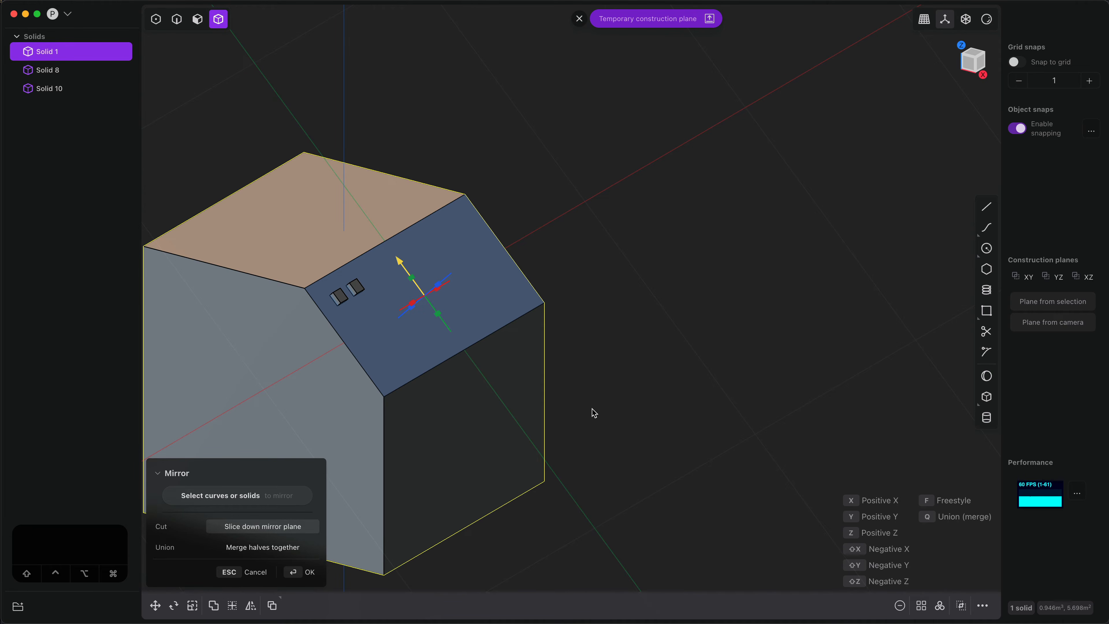
key(Escape)
Step: Delete the duplicated small box from the chamfered face
middle_drag(601, 376, 552, 382)
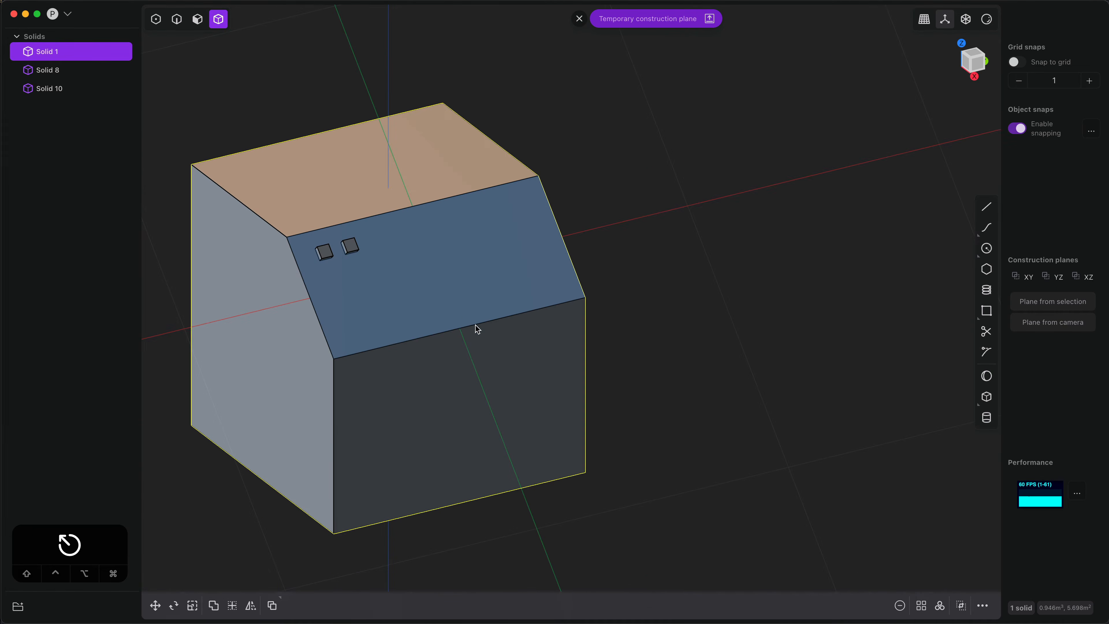
click(352, 253)
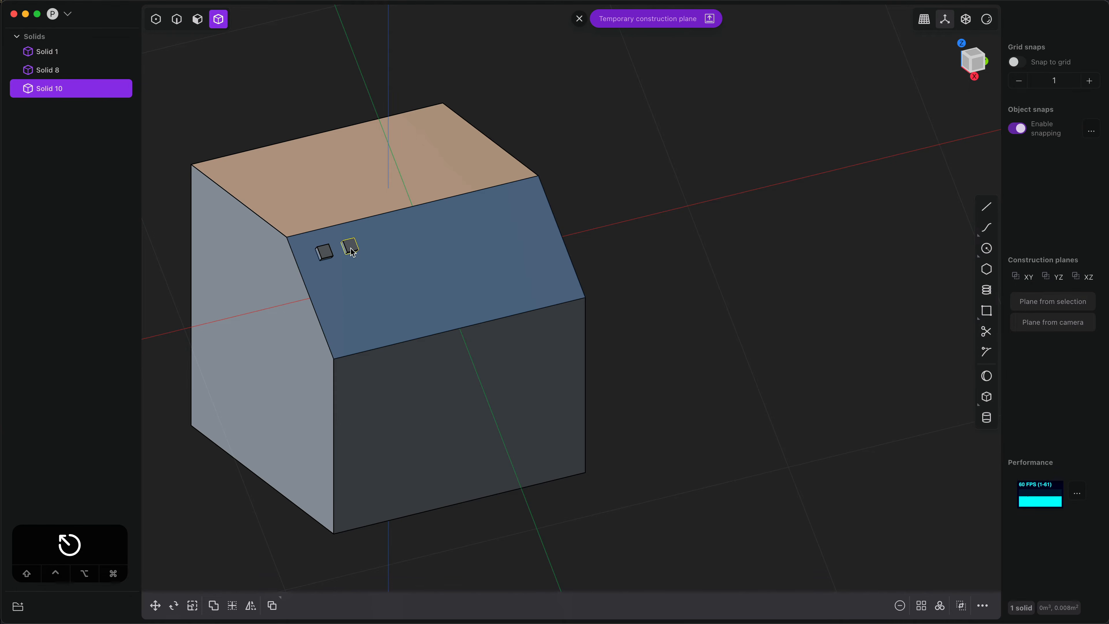
key(x)
Step: Create a rectangular array of the small box along the plane's X axis, with 12 instances over a distance of about 0.772
click(324, 252)
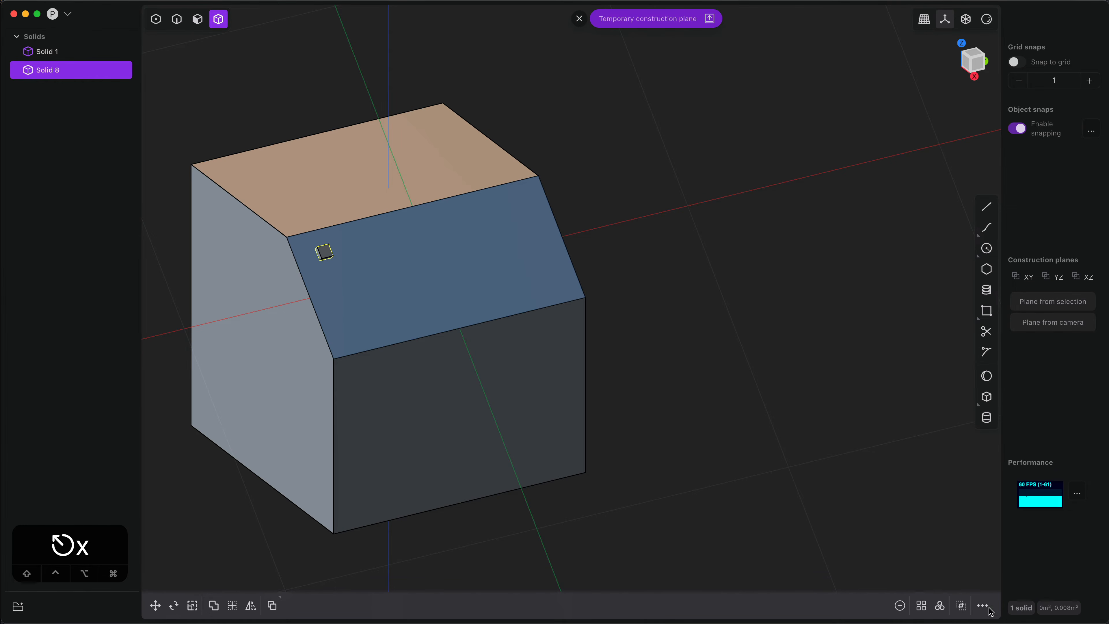
click(921, 605)
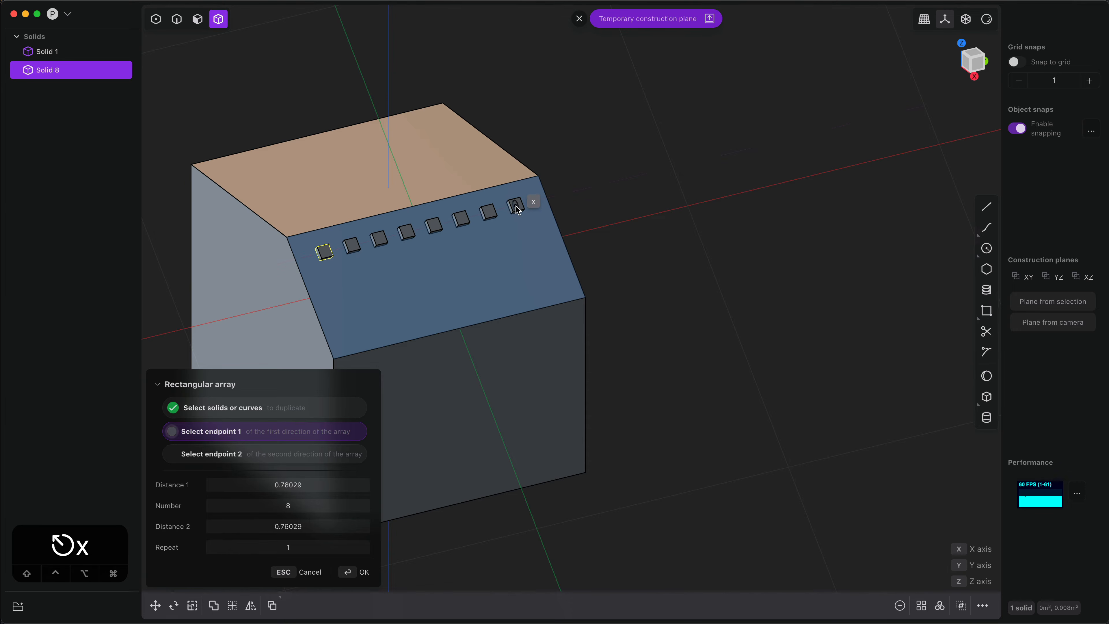
click(519, 204)
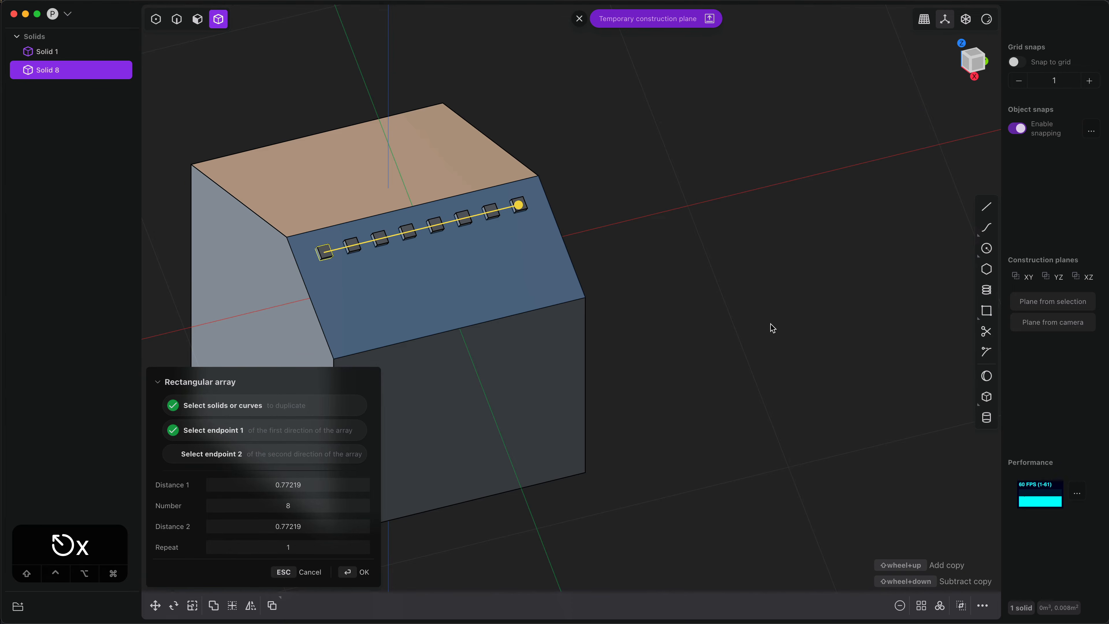
shift+scroll(466, 412, up, 4)
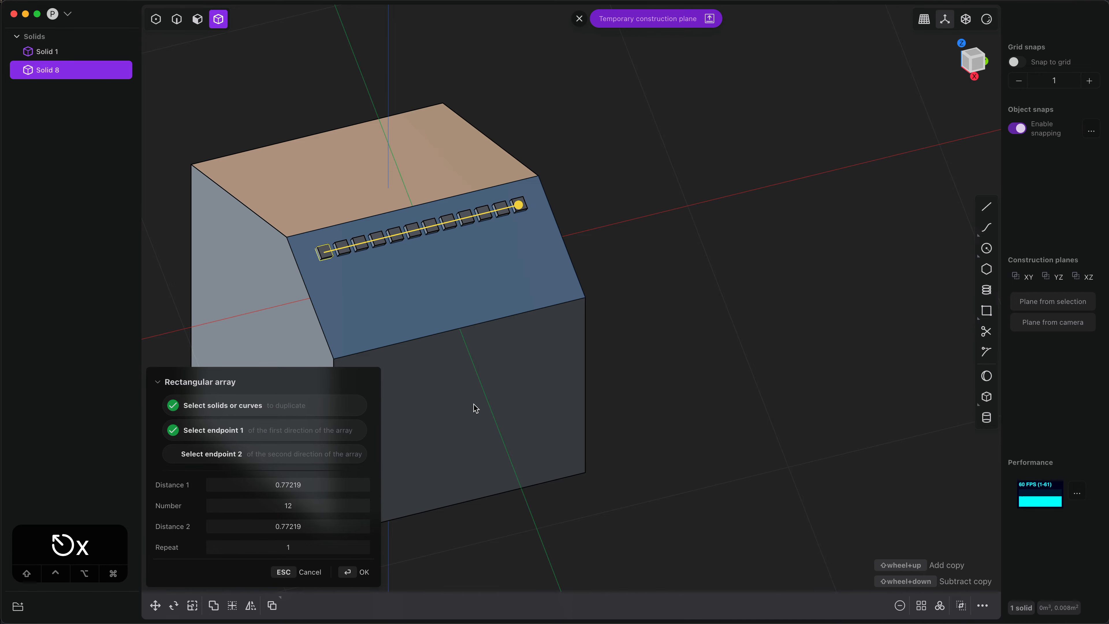
key(Return)
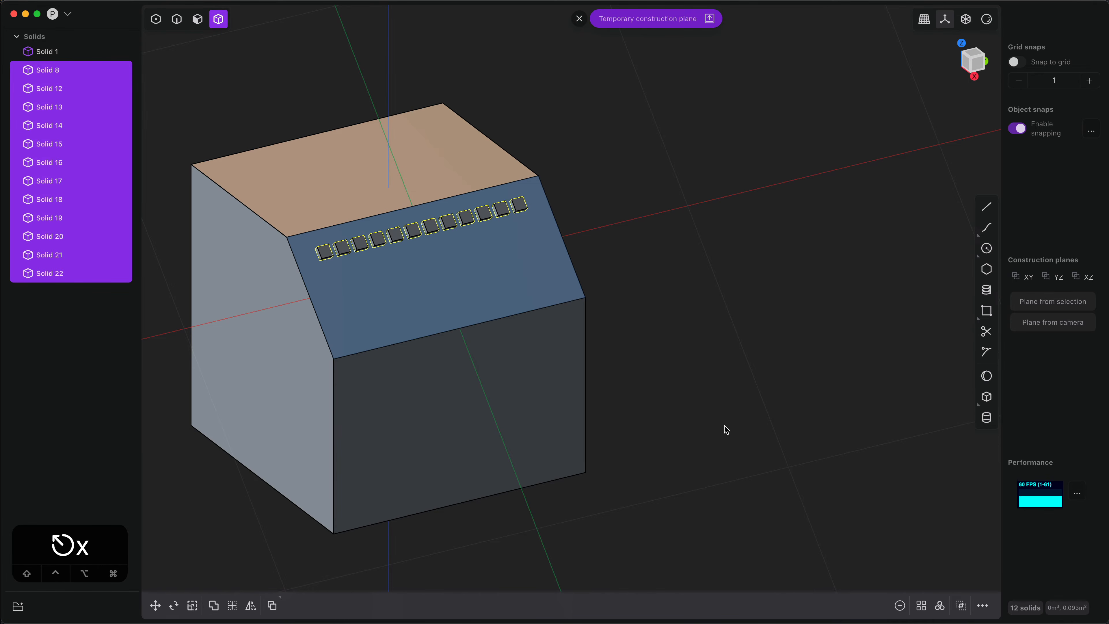
Step: Exit the temporary construction plane and clear the selection of the arrayed boxes
scroll(700, 451, down, 5)
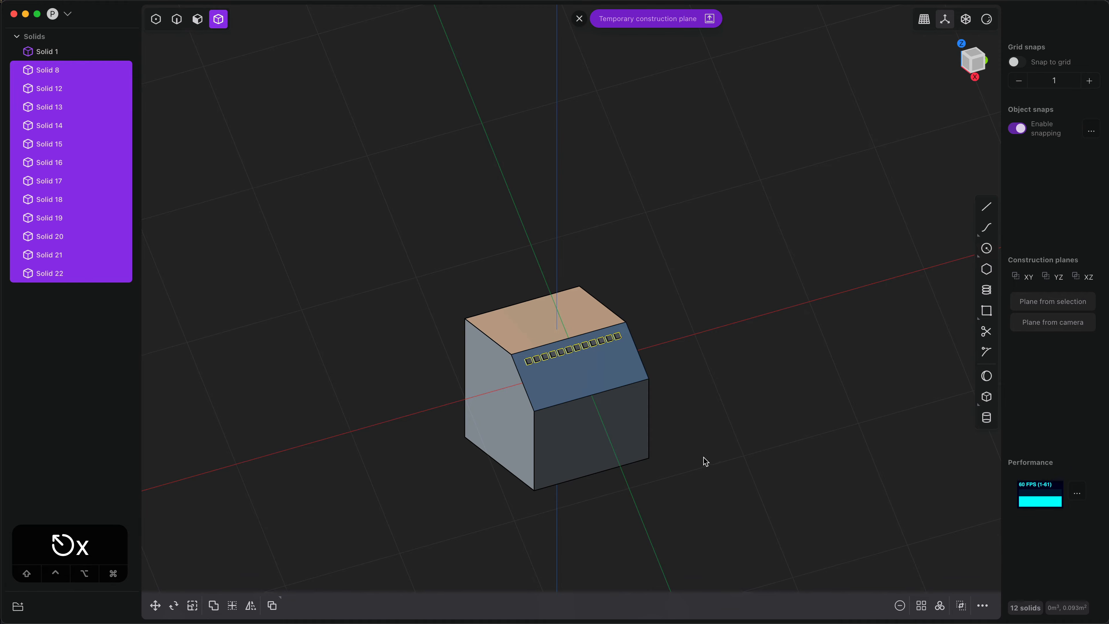
click(579, 19)
middle_drag(673, 268, 769, 405)
key(Escape)
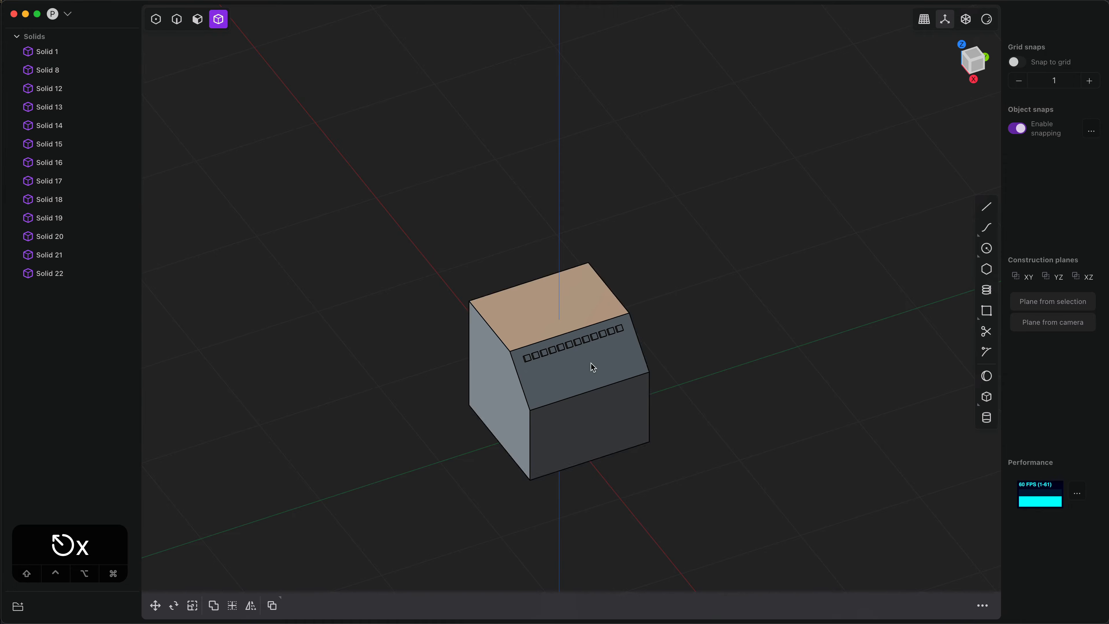
Step: Set a temporary construction plane from the chamfered face, save it as a custom plane and return to the default plane
key(3)
click(575, 362)
key(space)
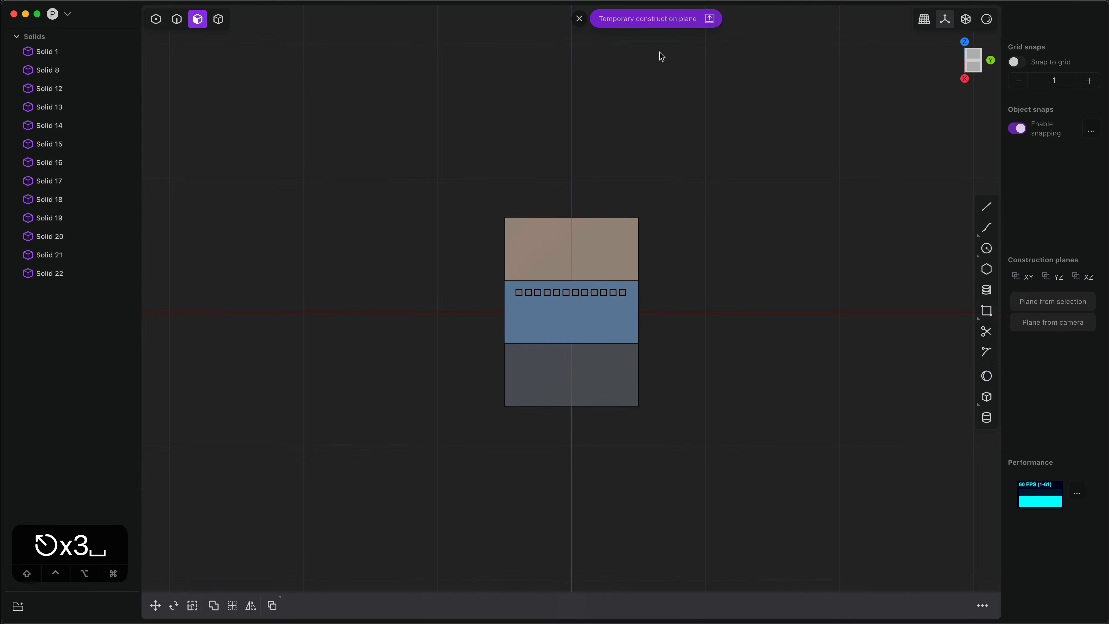
click(657, 20)
middle_drag(829, 341, 859, 309)
click(579, 19)
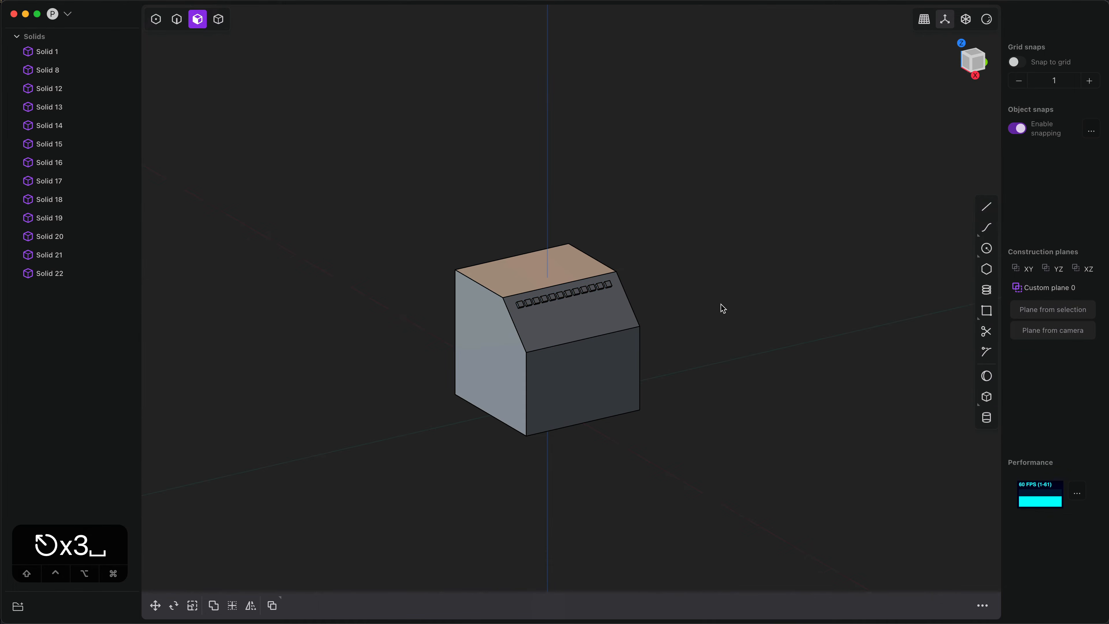
Step: Activate the saved custom construction plane, align the view to it, and return to the default plane
middle_drag(721, 307, 684, 365)
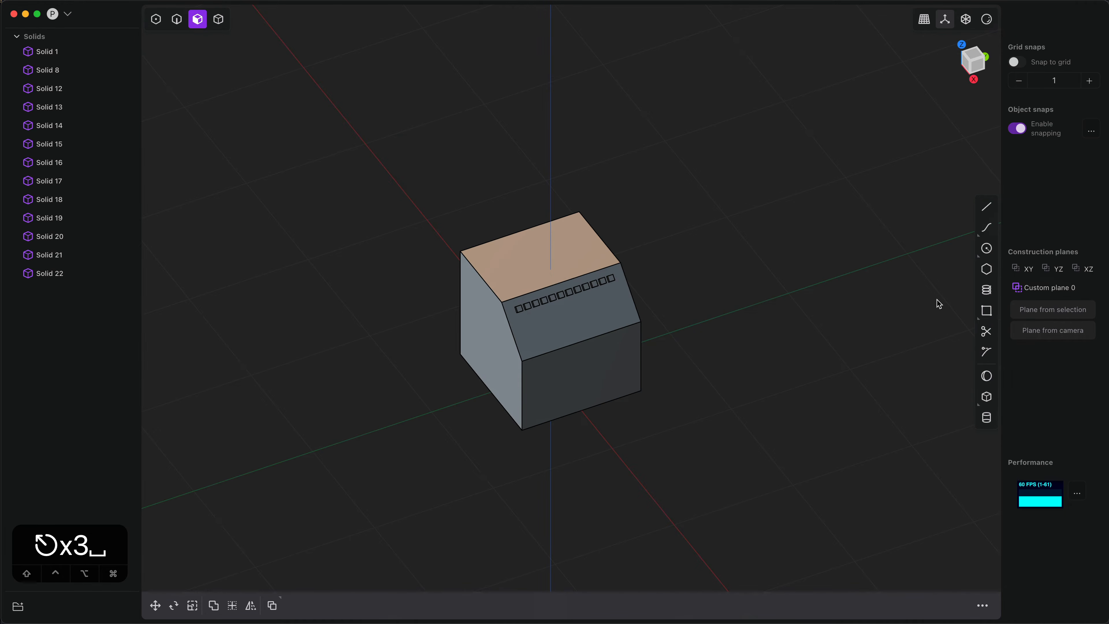
click(1059, 288)
middle_drag(851, 358, 794, 349)
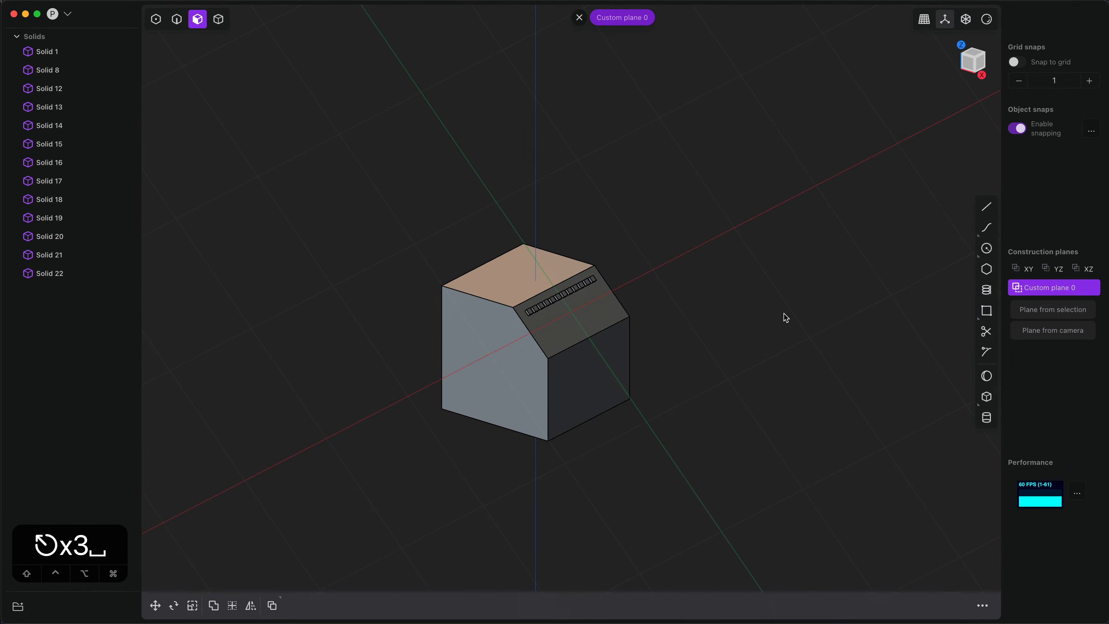
double_click(1084, 295)
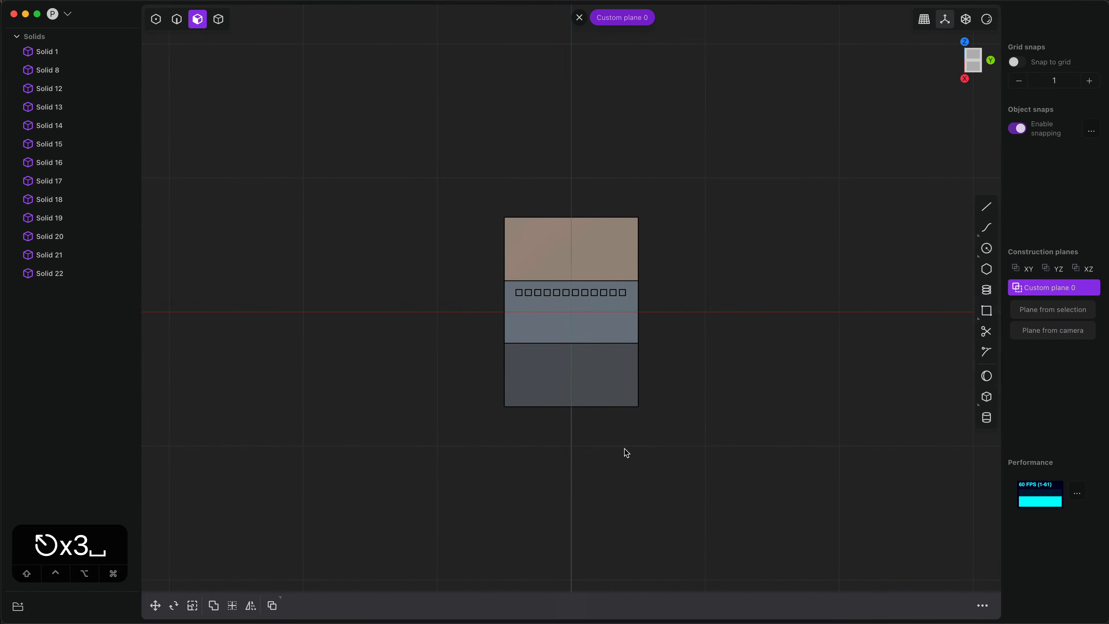
middle_drag(563, 478, 648, 436)
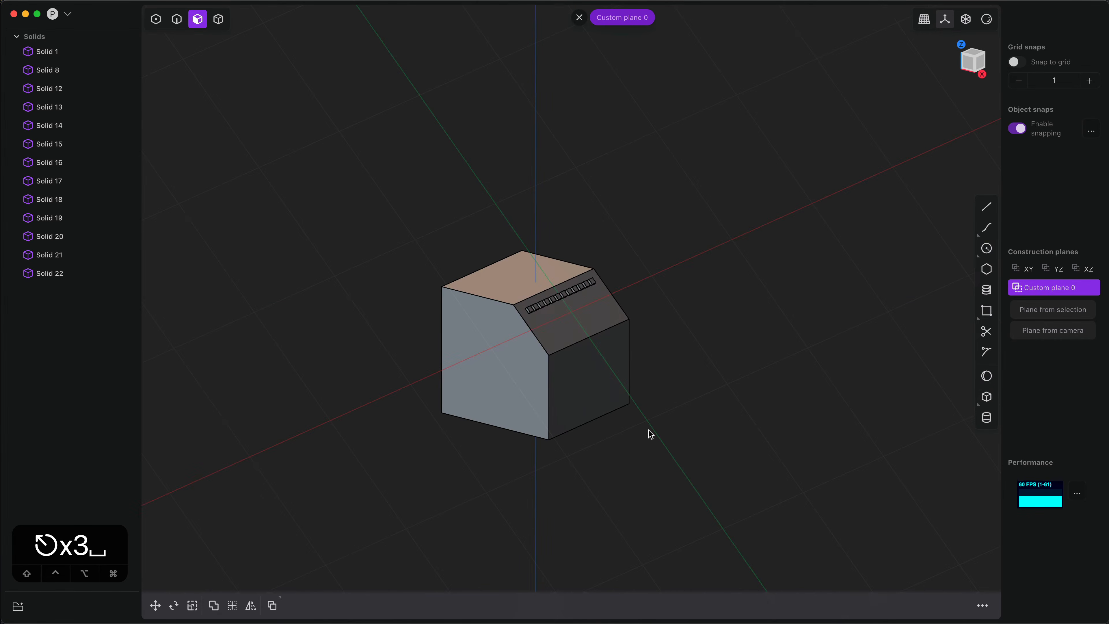
click(580, 18)
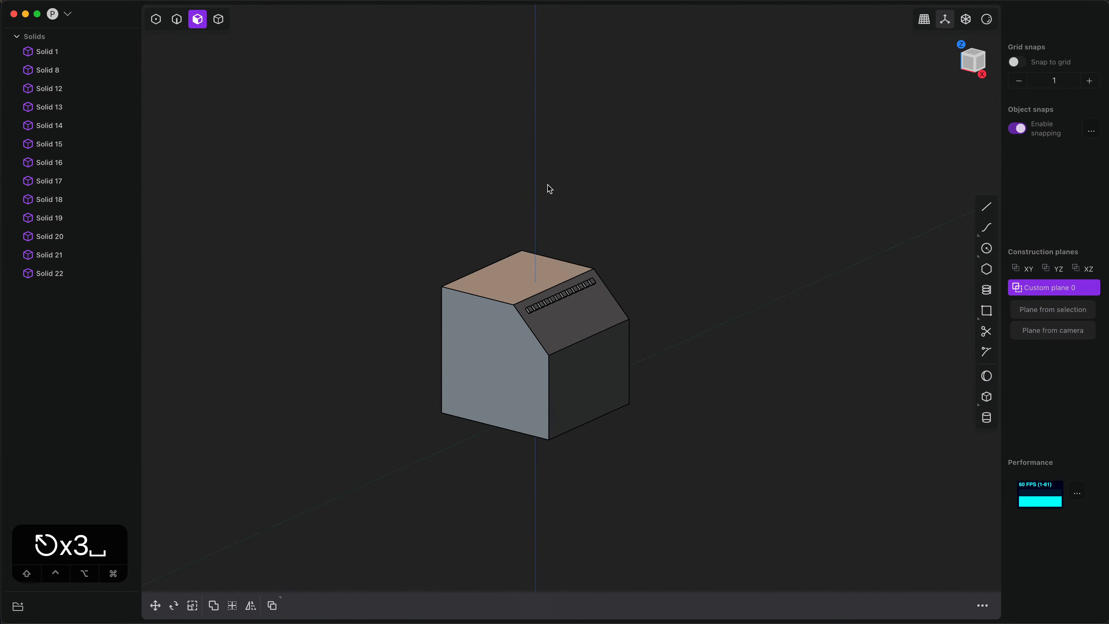
Step: Set a temporary construction plane from the vertical face below the chamfer and align the view to it
scroll(549, 189, up, 3)
scroll(691, 367, up, 1)
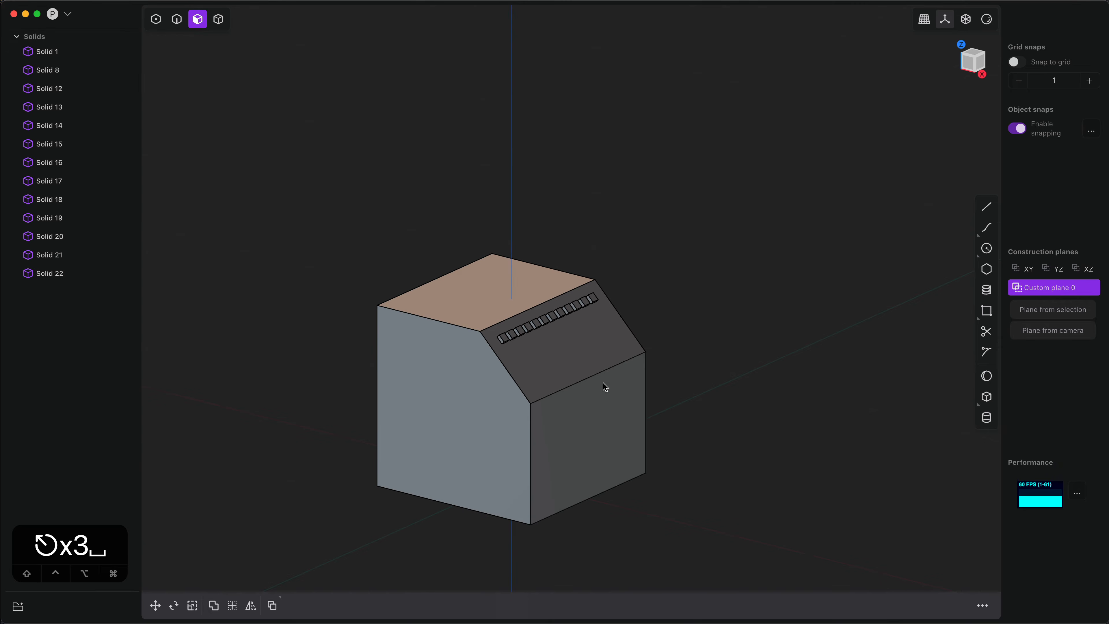
click(599, 392)
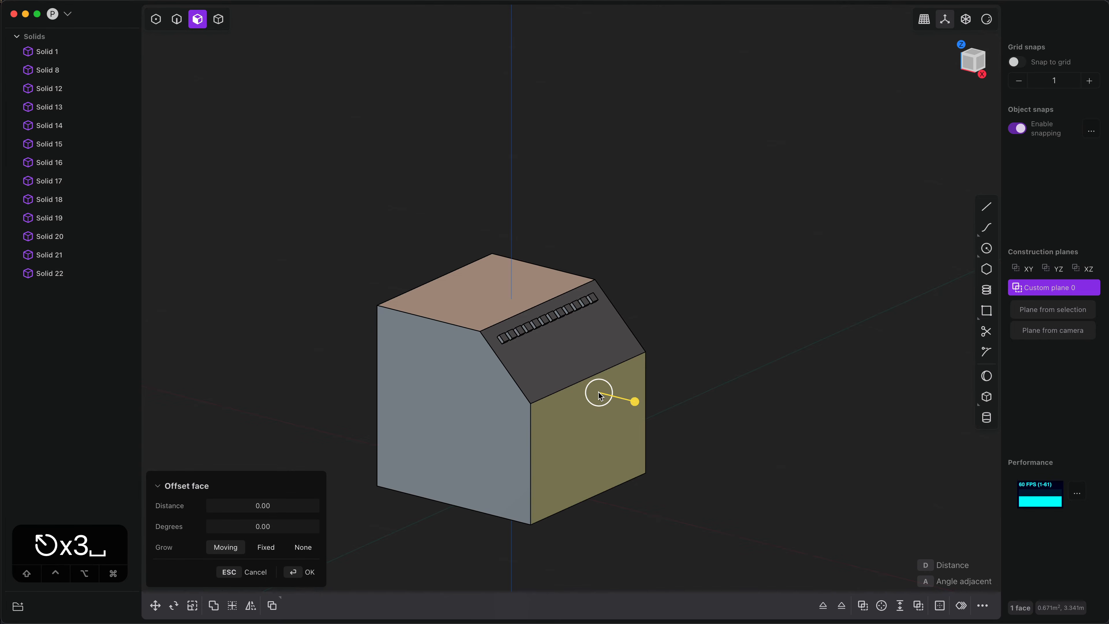
key(space)
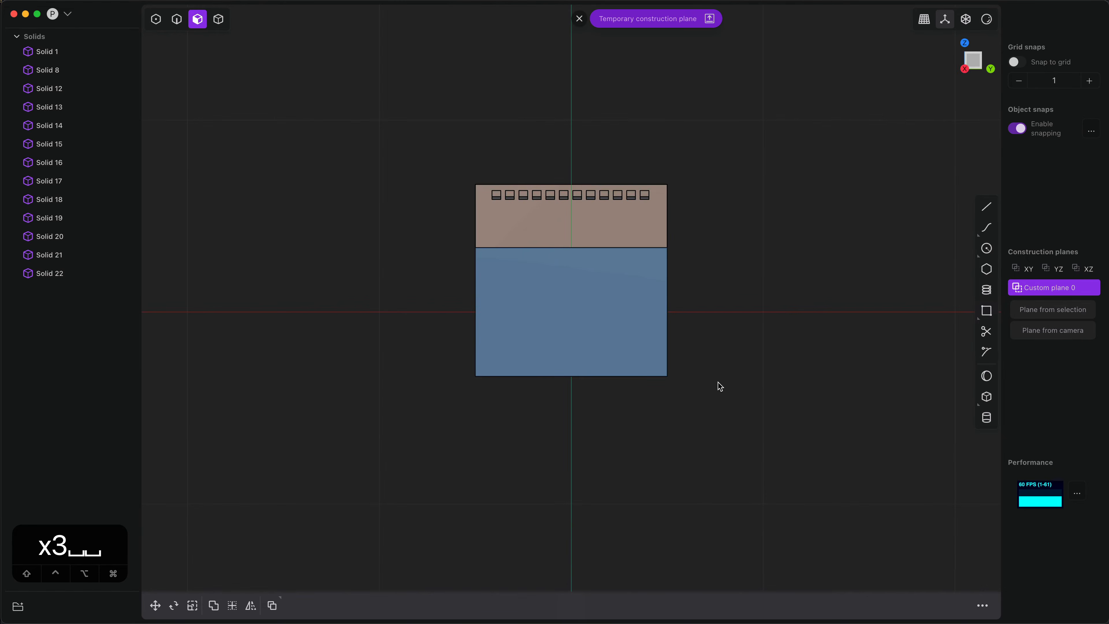
Step: Draw a circle with a radius of about 0.22 beside the large solid, and exit the temporary construction plane
click(987, 248)
click(725, 284)
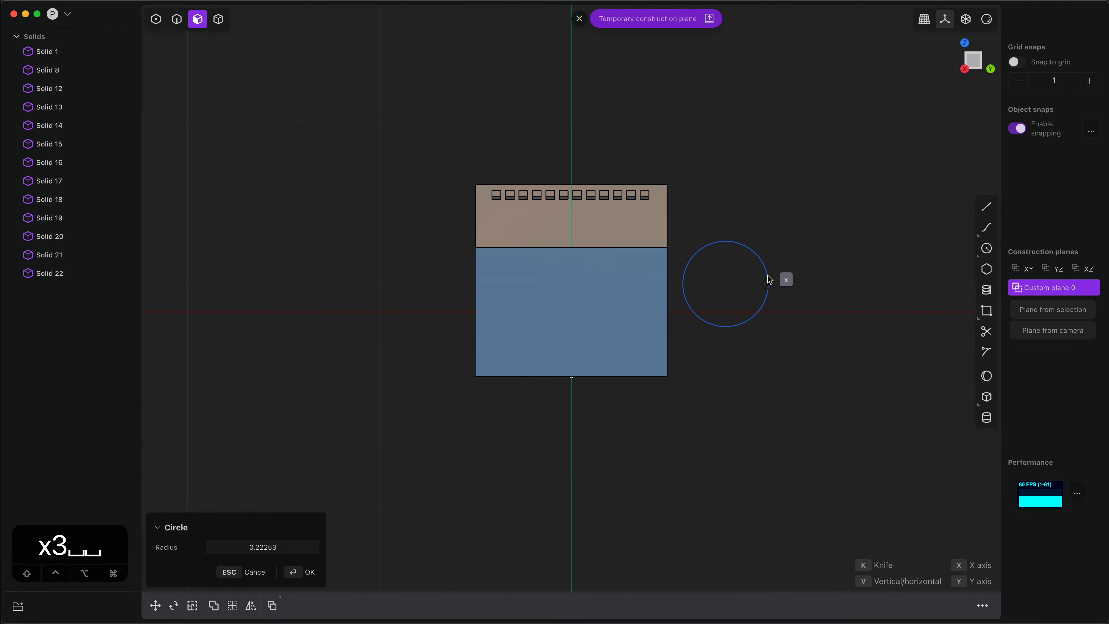
click(768, 276)
right_click(835, 286)
middle_drag(700, 361, 586, 446)
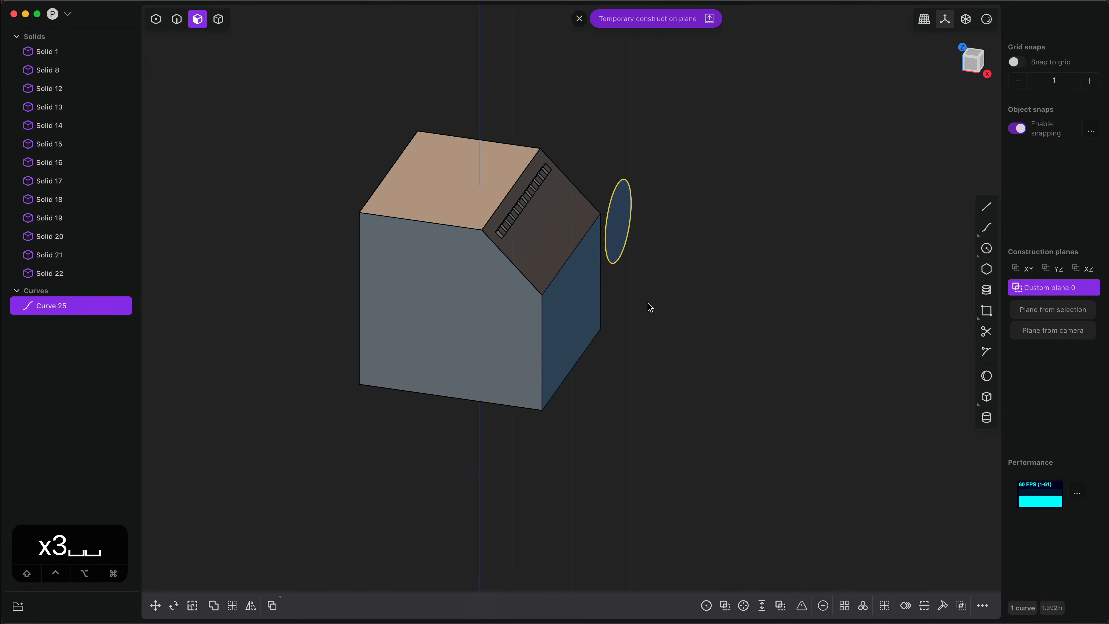
click(579, 19)
middle_drag(628, 287, 559, 349)
Step: Set a temporary construction plane from the solid's two opposite side faces, keeping the current view
click(440, 296)
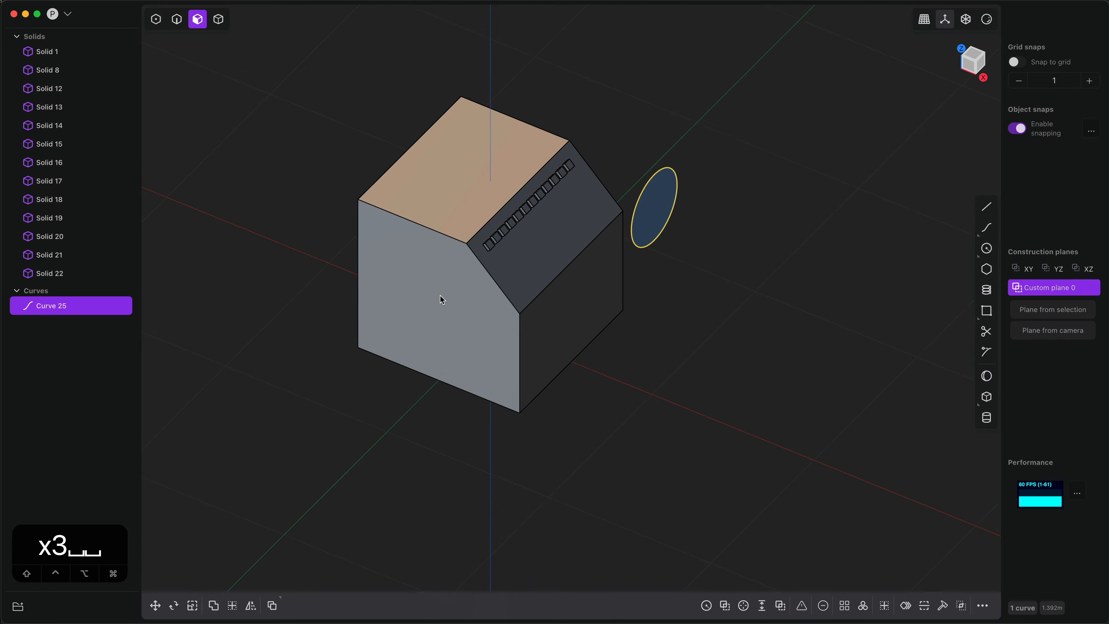
key(o)
middle_drag(704, 323, 587, 366)
shift+click(724, 311)
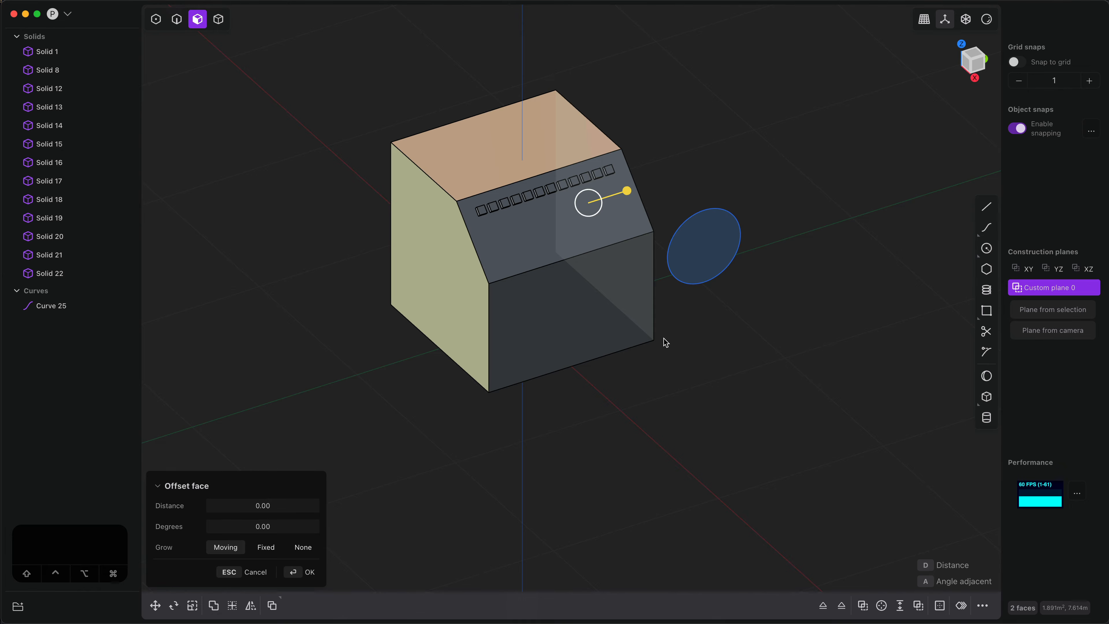
key(shift)
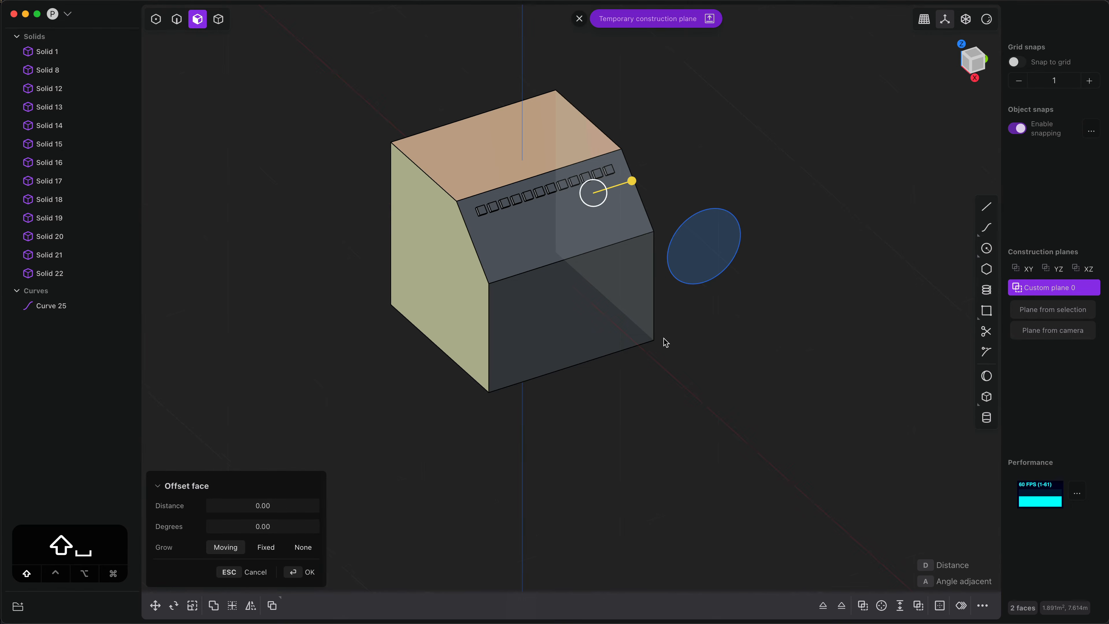
Step: Set a temporary construction plane from a single side face, and another from the front and back faces together
mouse_move(484, 447)
middle_down()
mouse_move(570, 421)
mouse_move(305, 408)
mouse_move(552, 423)
mouse_move(384, 445)
mouse_move(584, 429)
mouse_move(493, 441)
mouse_move(502, 440)
middle_up()
click(468, 297)
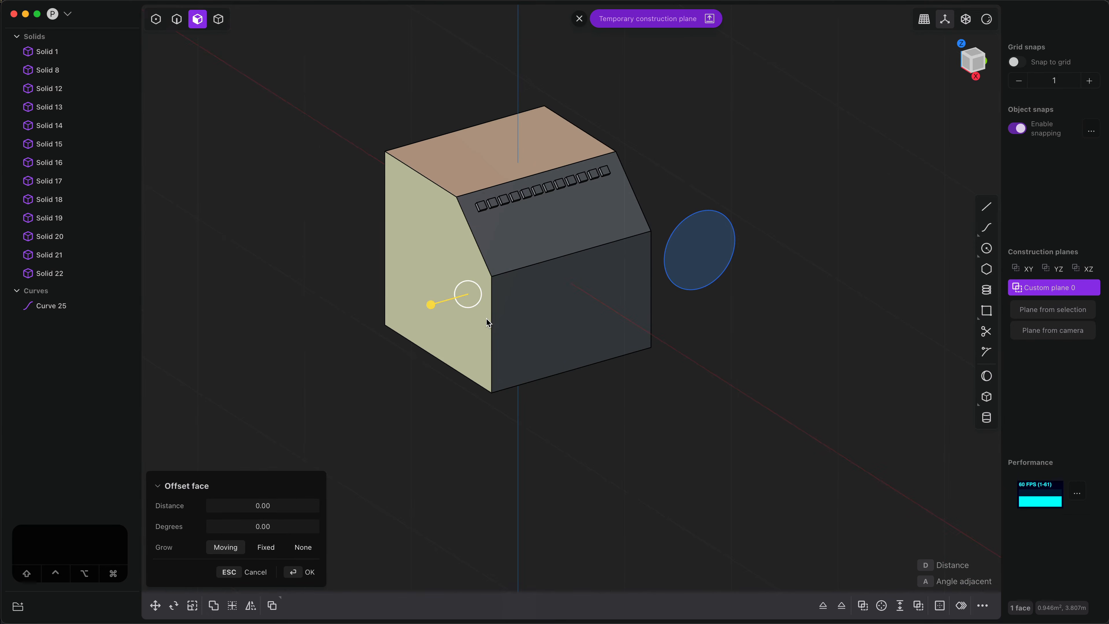
key(Escape)
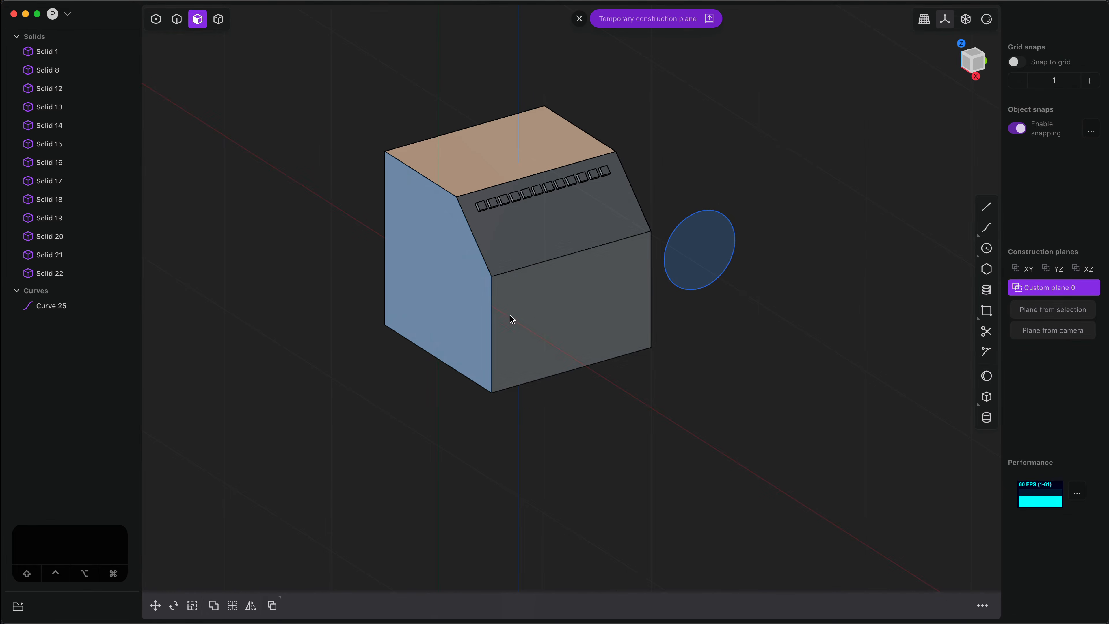
middle_drag(715, 306, 616, 318)
click(590, 329)
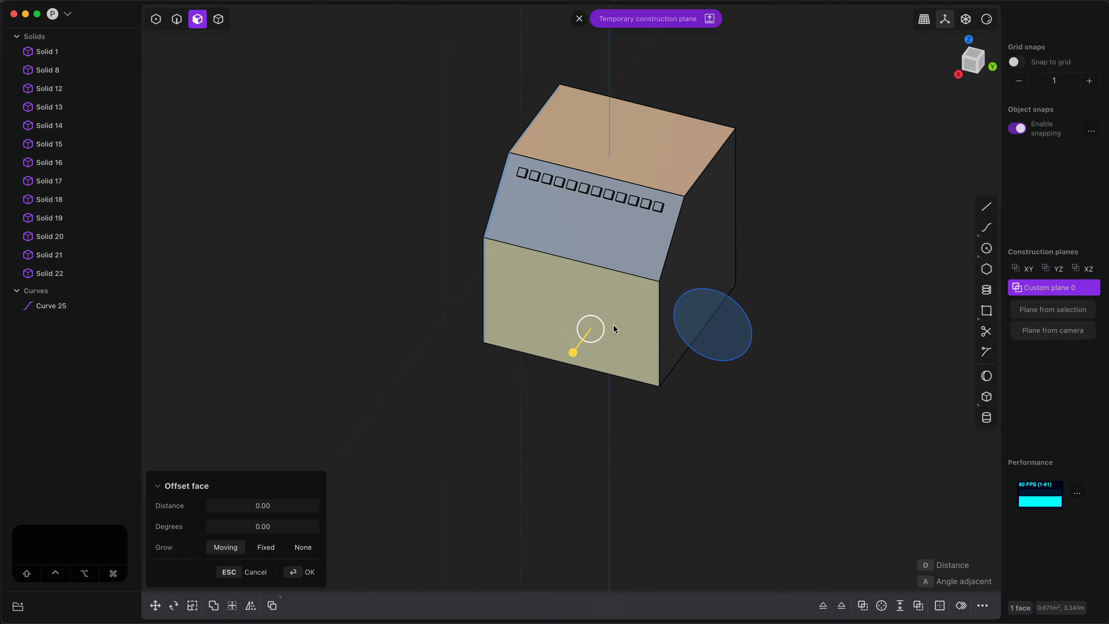
middle_drag(648, 235, 688, 331)
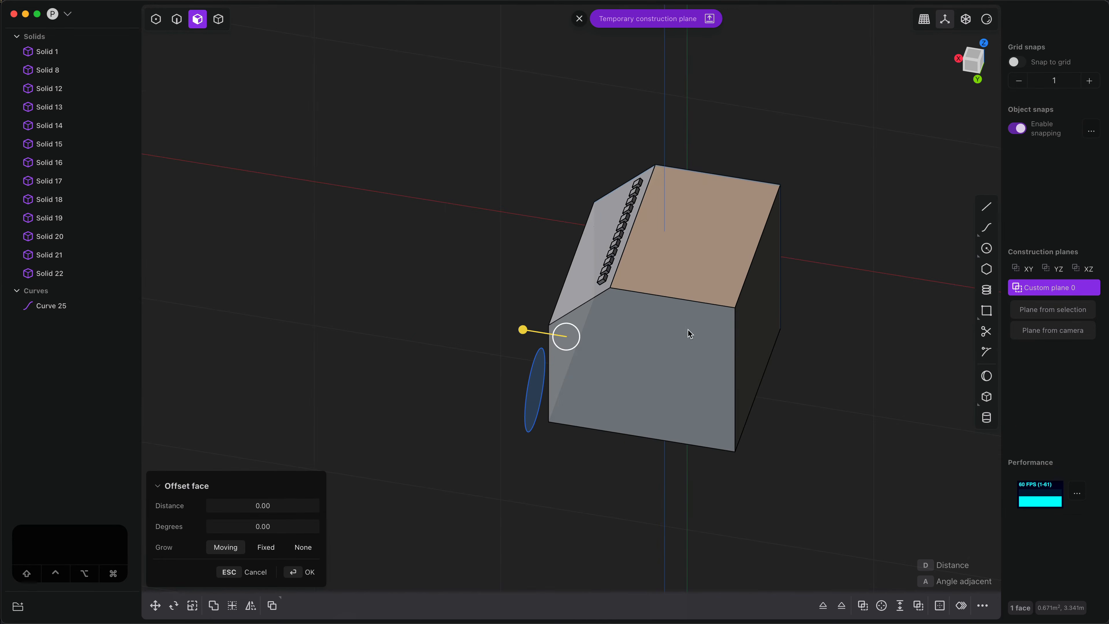
click(772, 338)
Step: Set temporary construction planes from the top and side face pair and the chamfer and side face pair, and return to the default plane
middle_drag(614, 434, 541, 437)
click(695, 315)
click(687, 175)
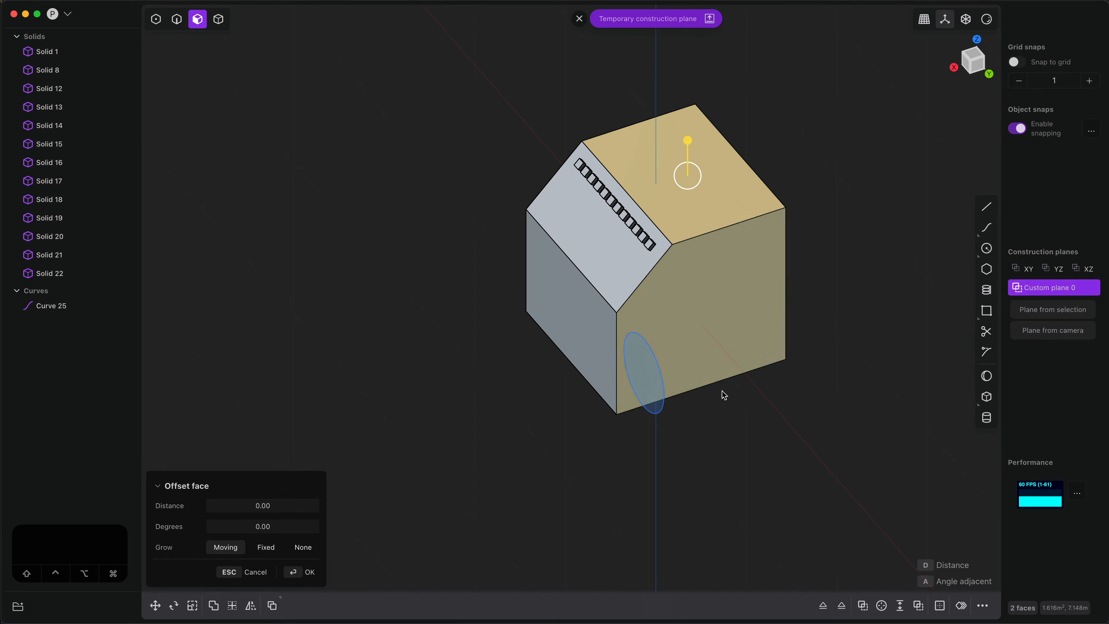
middle_drag(723, 391, 699, 437)
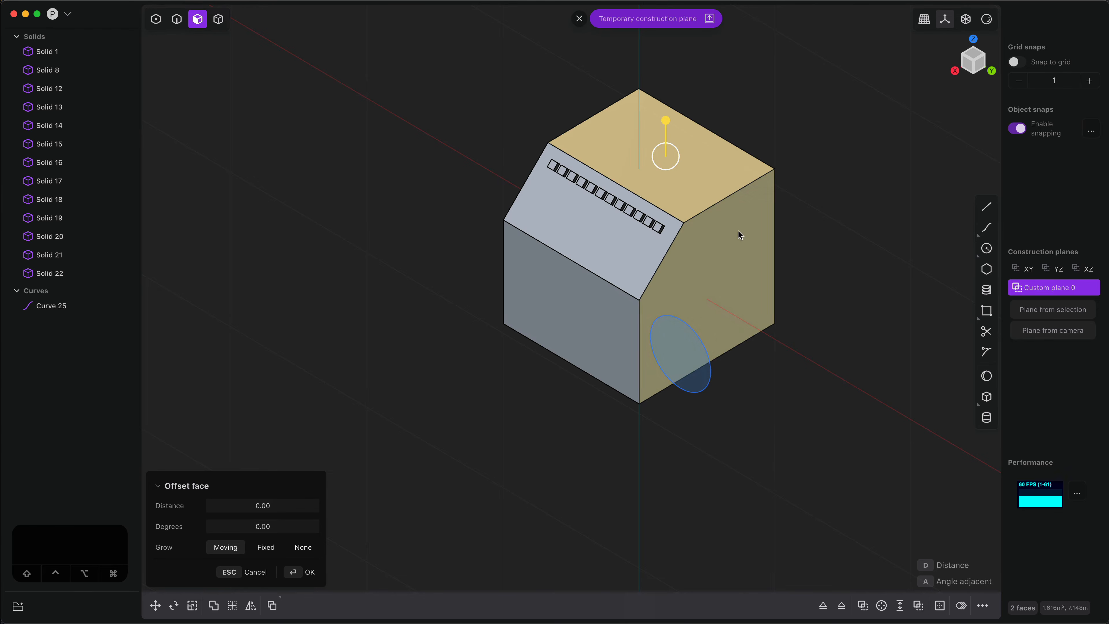
middle_drag(898, 305, 658, 326)
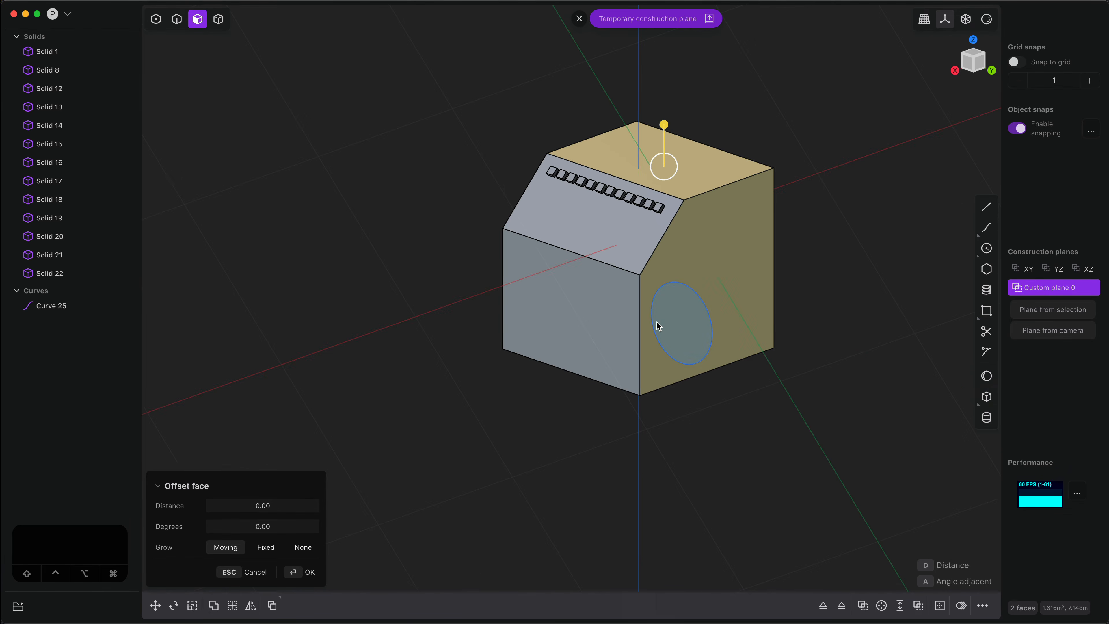
middle_drag(700, 391, 748, 396)
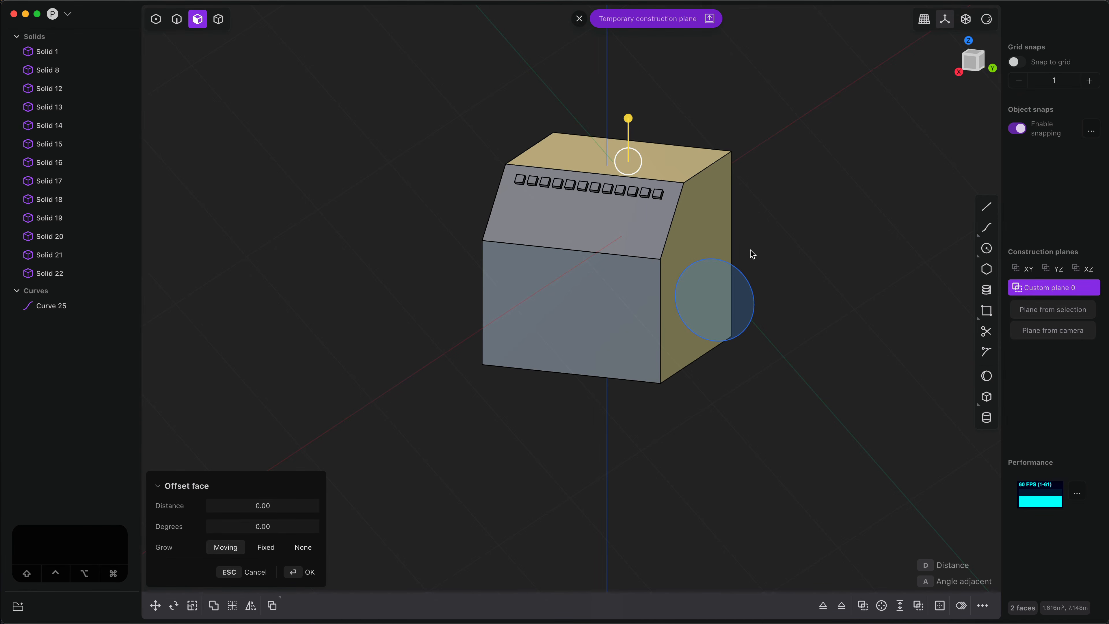
middle_drag(750, 255, 496, 424)
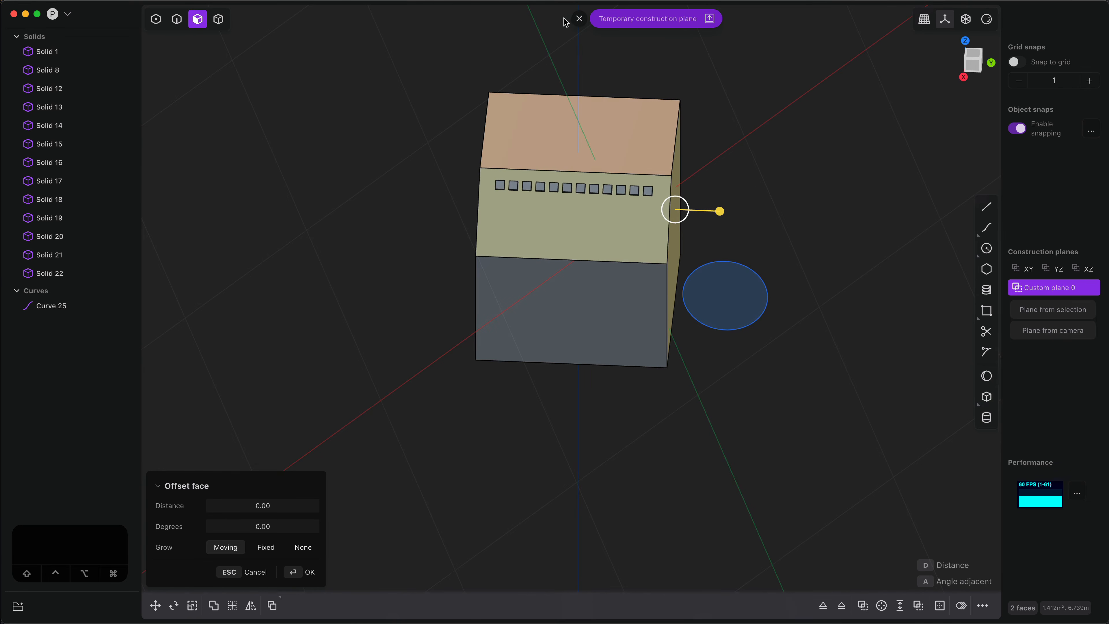
click(579, 19)
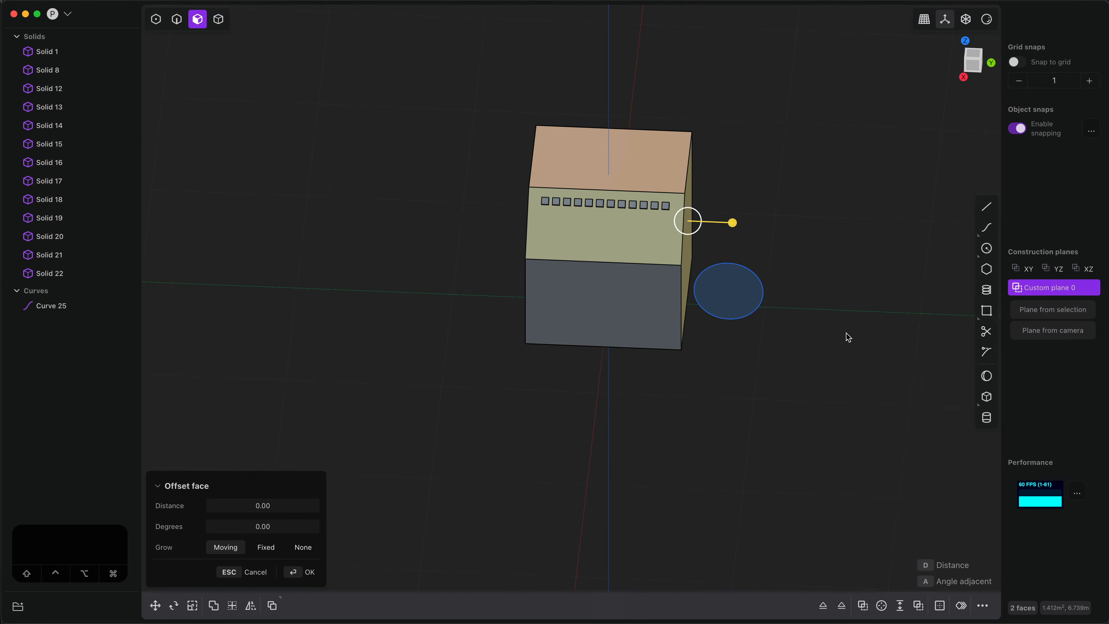
Step: Draw an S-shaped four-point curve on the ground plane beside the large solid
middle_drag(848, 337, 666, 364)
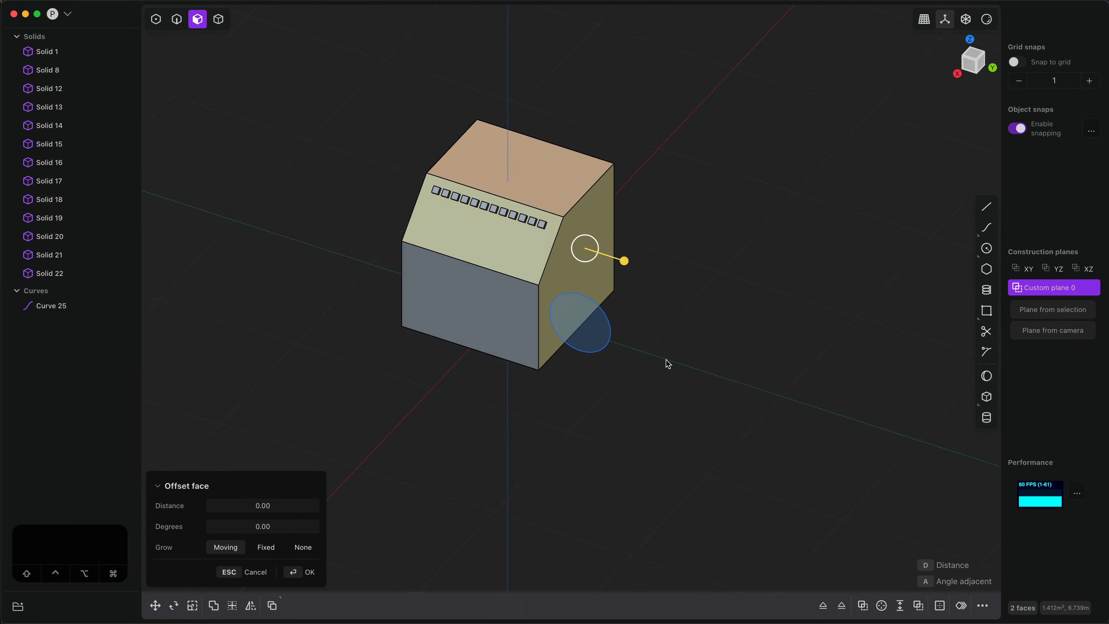
click(987, 230)
click(904, 247)
click(762, 246)
click(775, 302)
click(595, 382)
right_click(589, 423)
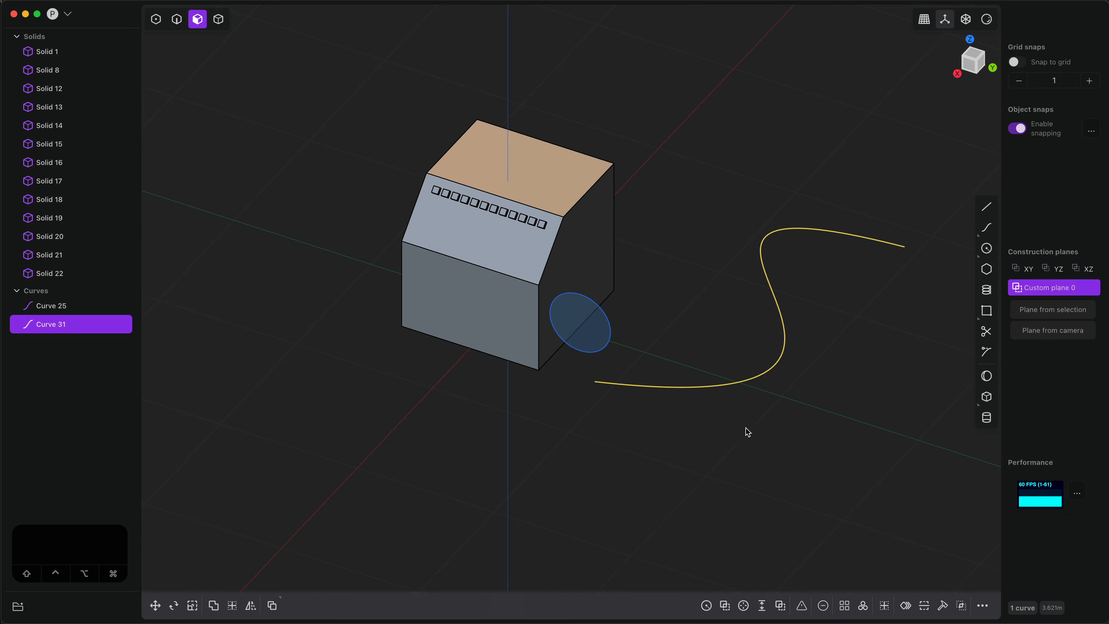
Step: Set a temporary construction plane from the far end point of the S-shaped curve, keeping the current view
key(1)
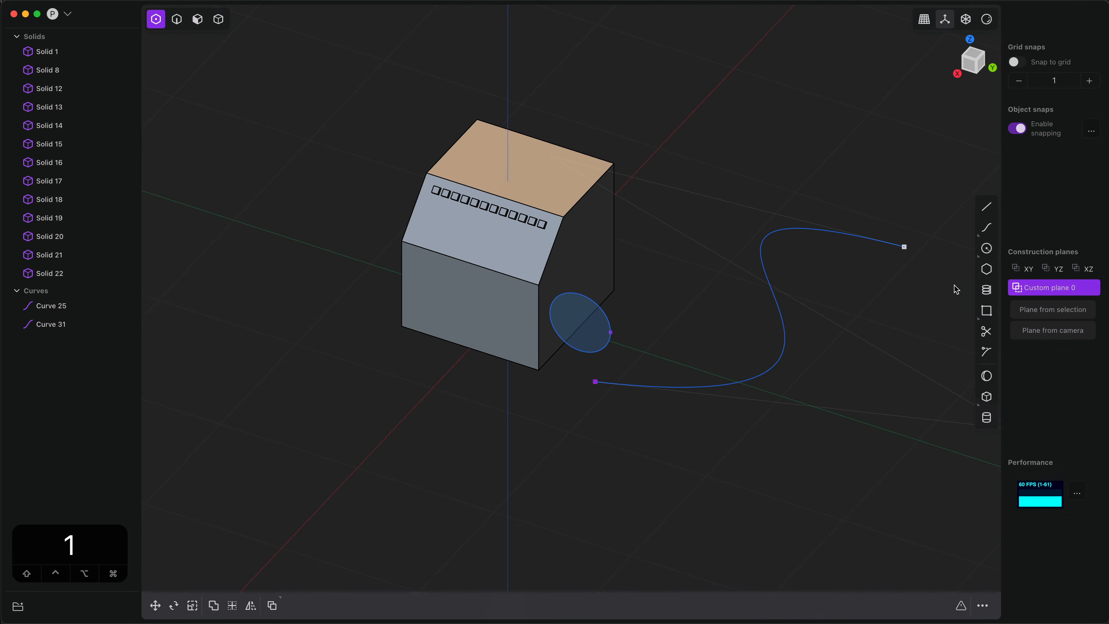
scroll(934, 299, down, 3)
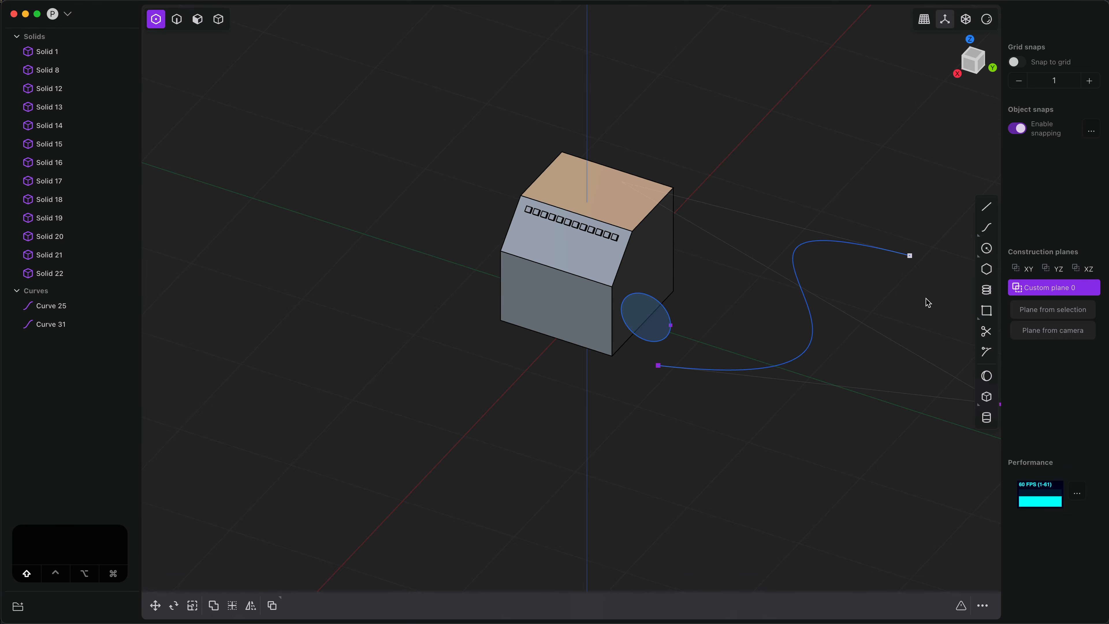
key(shift+space)
middle_drag(885, 297, 820, 304)
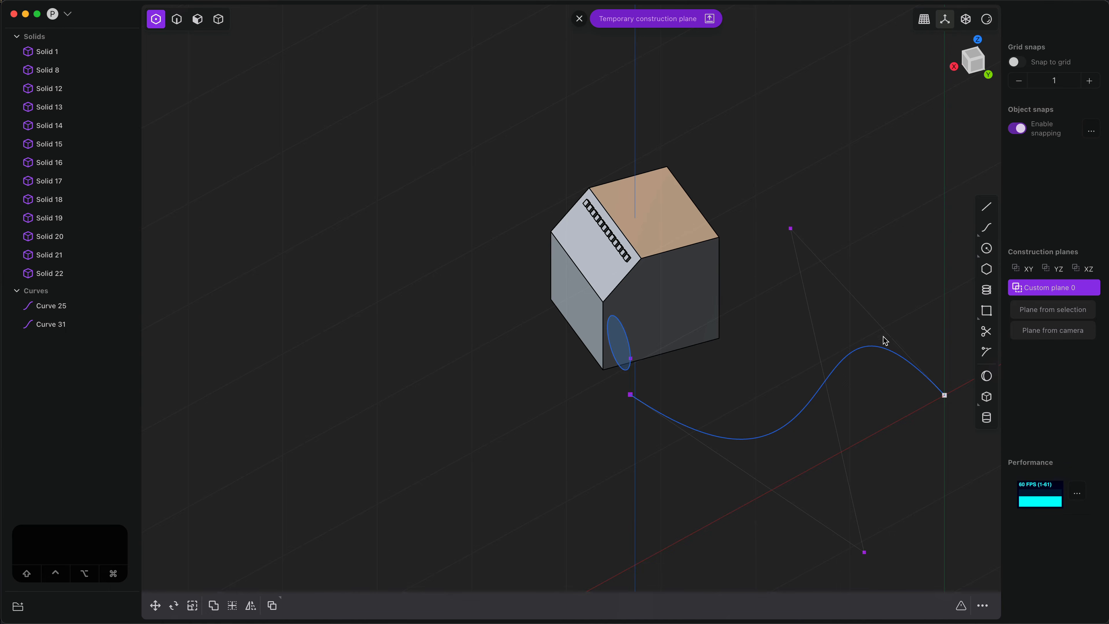
middle_drag(752, 343, 786, 353)
middle_drag(707, 357, 738, 364)
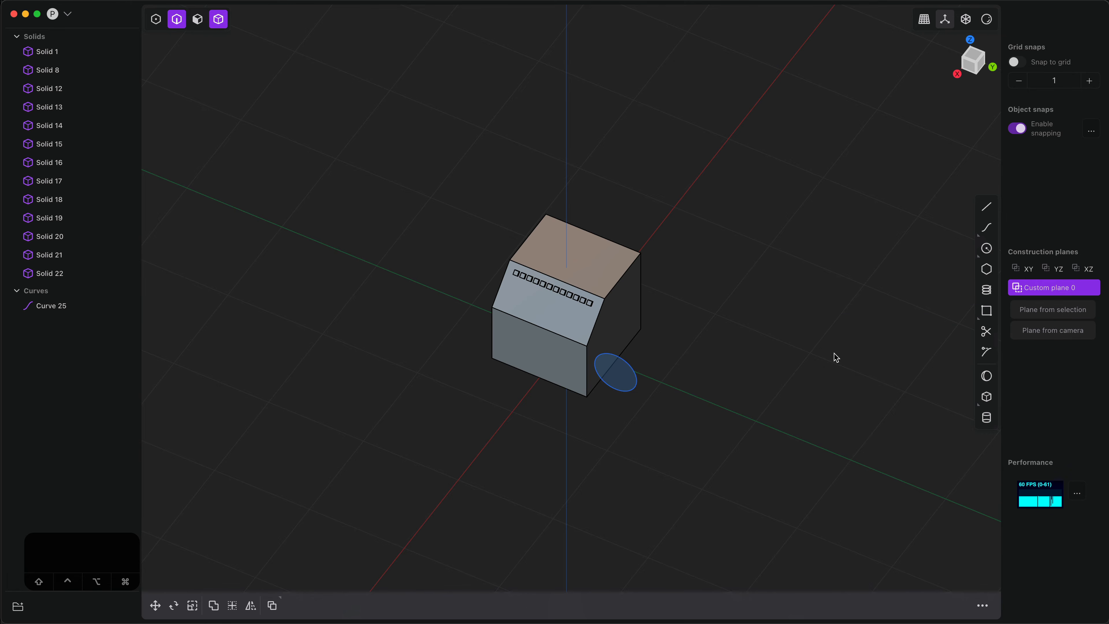
Step: Orbit to an angled view of the solid's side and top, and set a temporary construction plane from the camera
right_drag(827, 354, 808, 350)
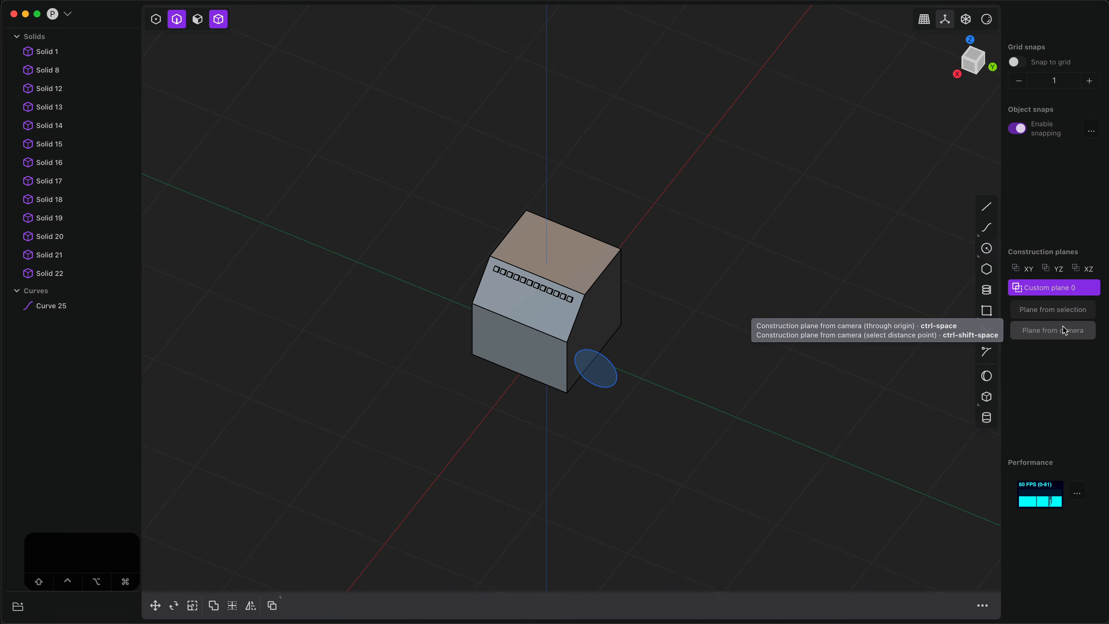
middle_drag(827, 404, 797, 406)
middle_drag(897, 369, 929, 324)
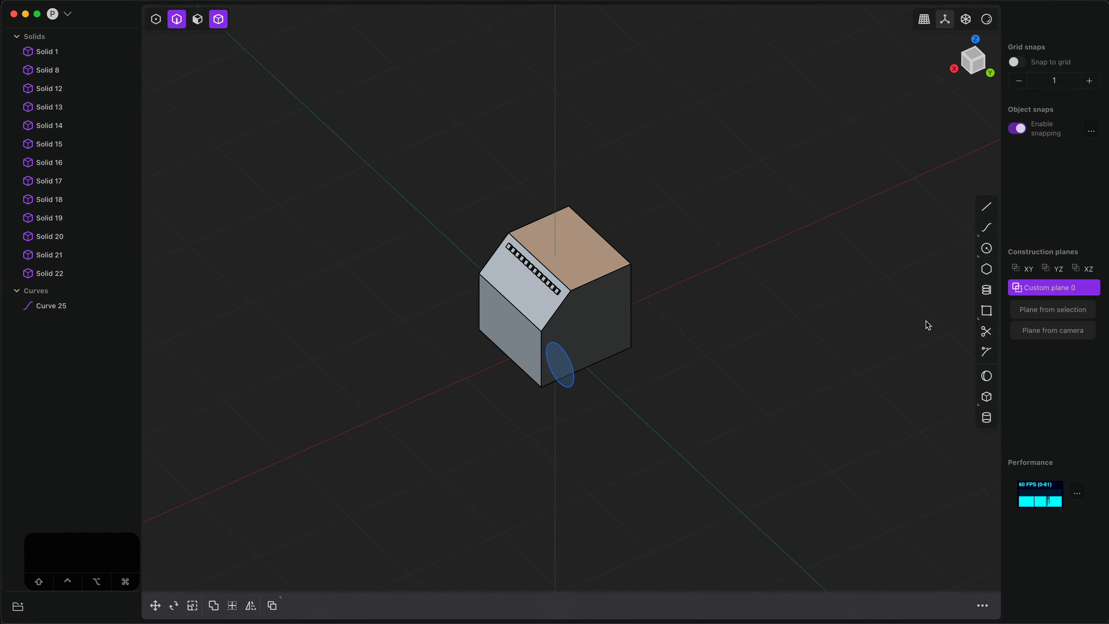
click(1066, 333)
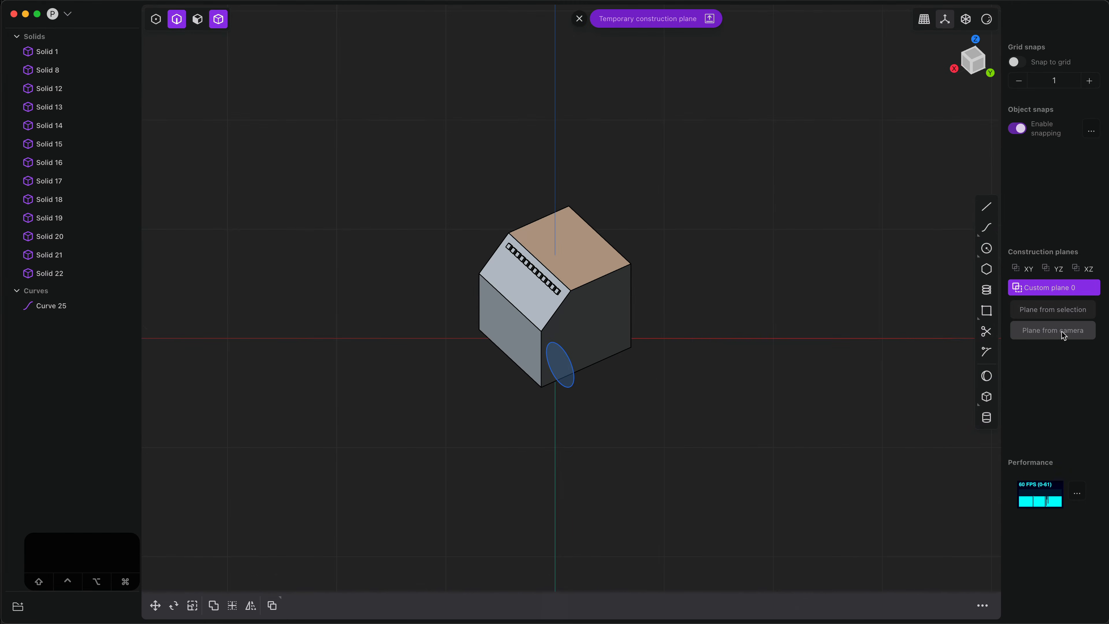
Step: Draw a circle overlapping the solid's rear corner, cut the solid with it and delete the cut-off piece
click(988, 256)
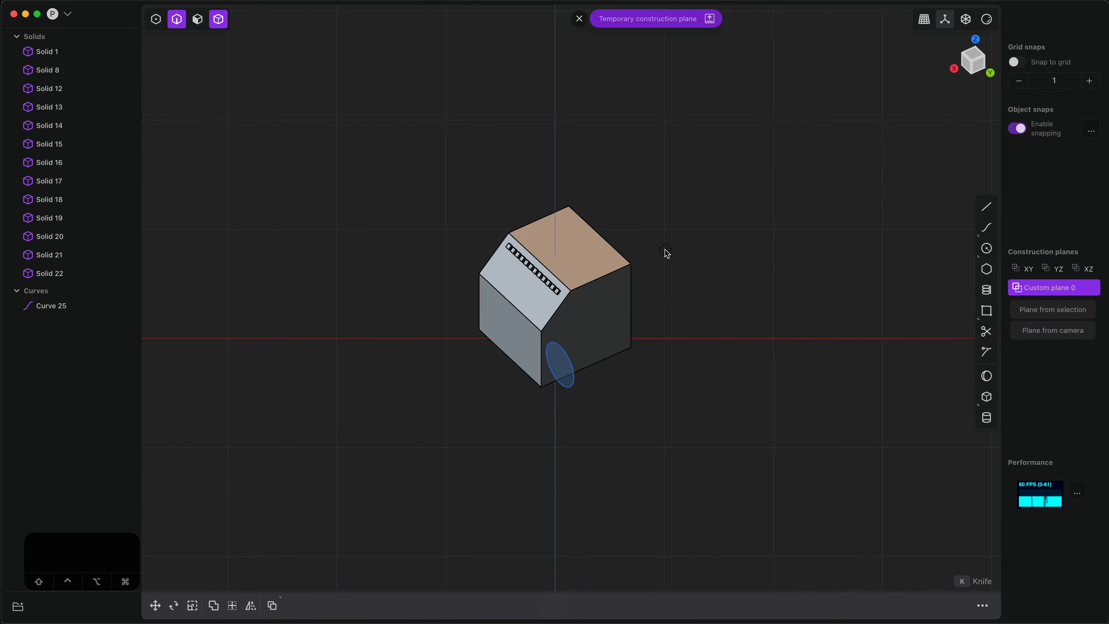
click(667, 249)
click(742, 238)
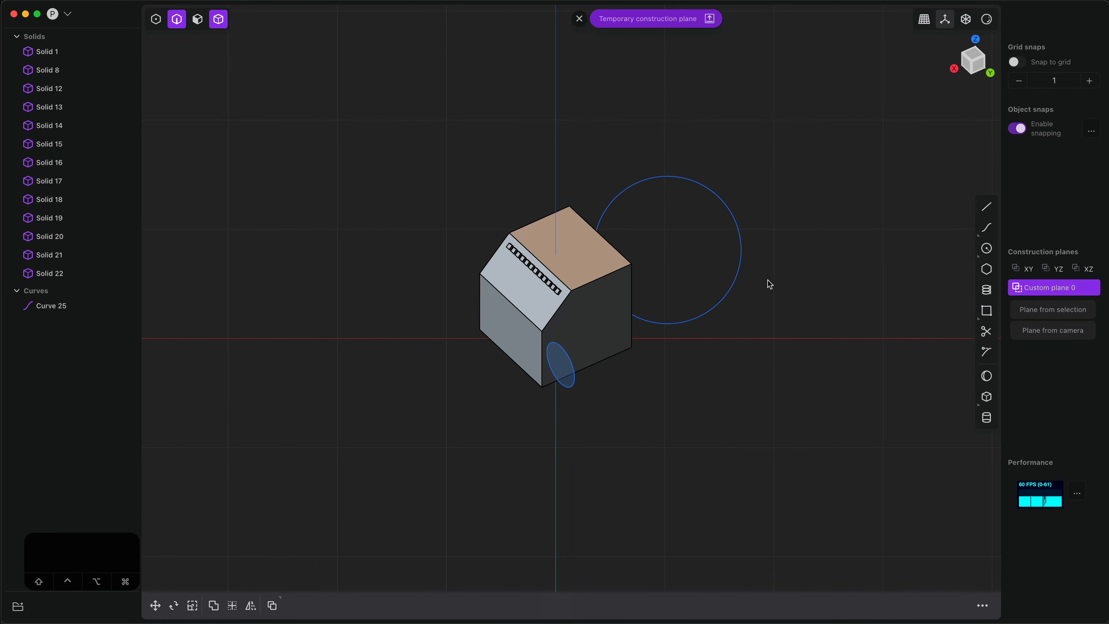
key(c)
key(x)
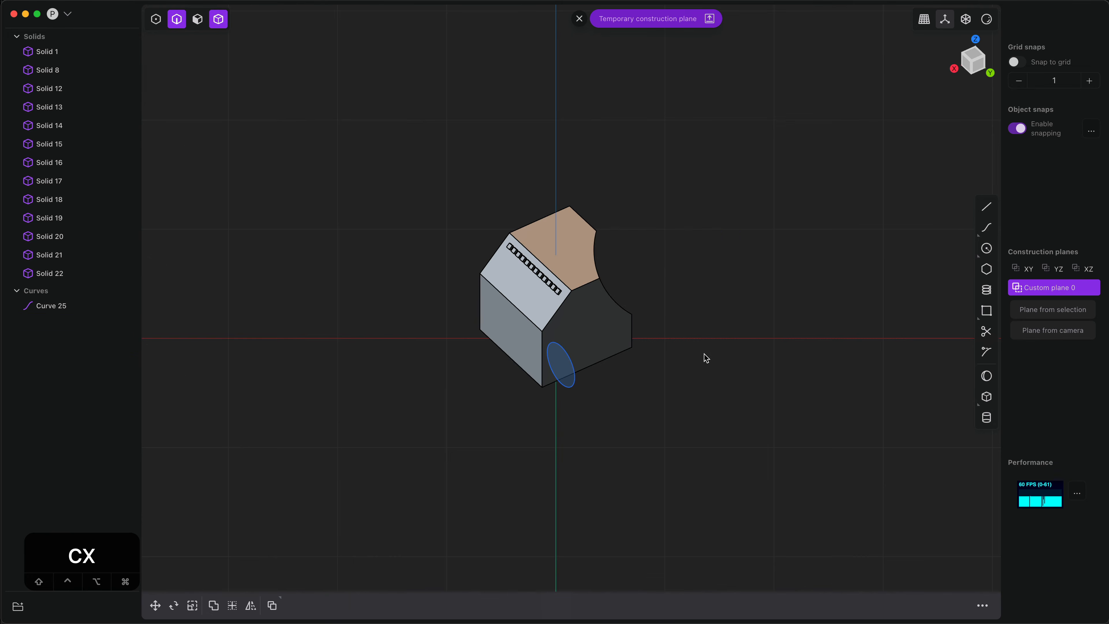
Step: Draw an S-shaped four-point curve on the ground plane in front of the large solid, then deselect it
middle_drag(702, 357, 637, 366)
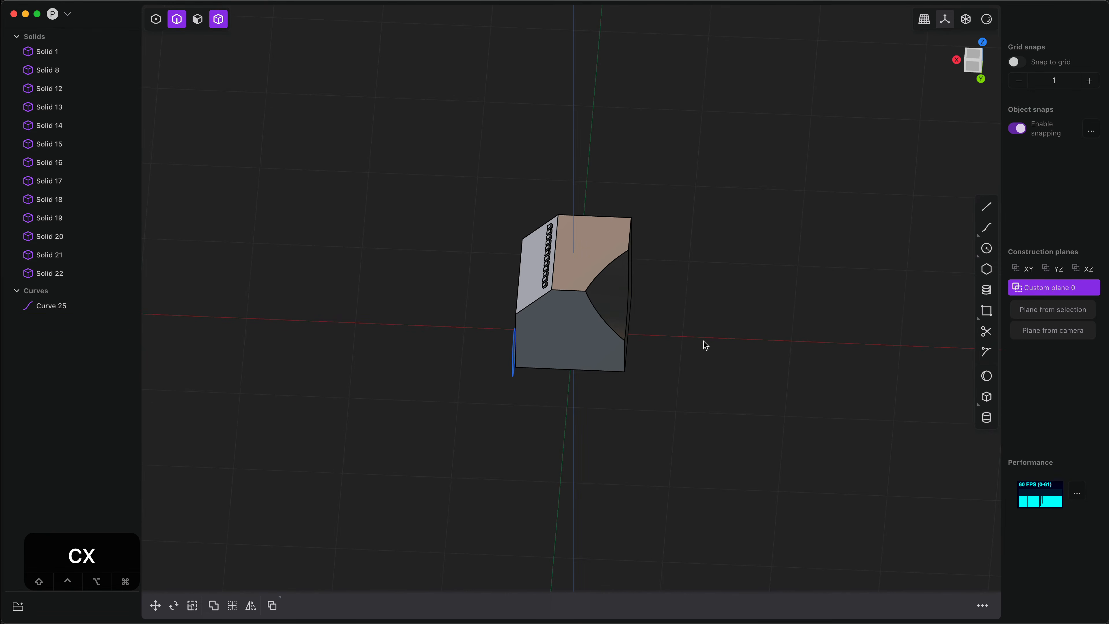
mouse_move(705, 345)
middle_down()
mouse_move(705, 359)
mouse_move(725, 348)
middle_up()
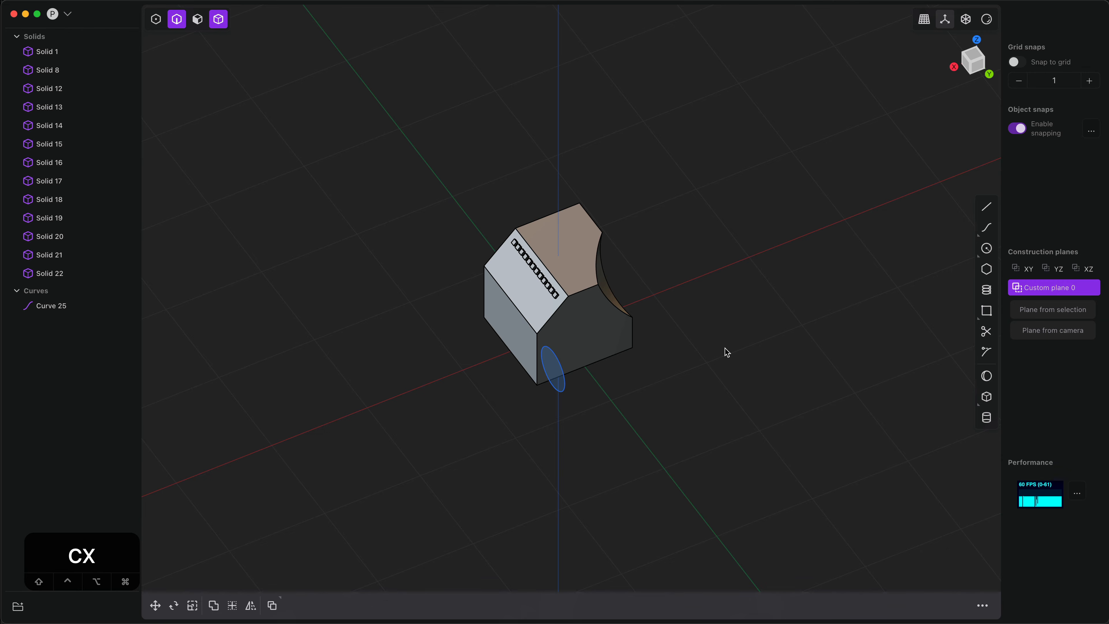
click(986, 227)
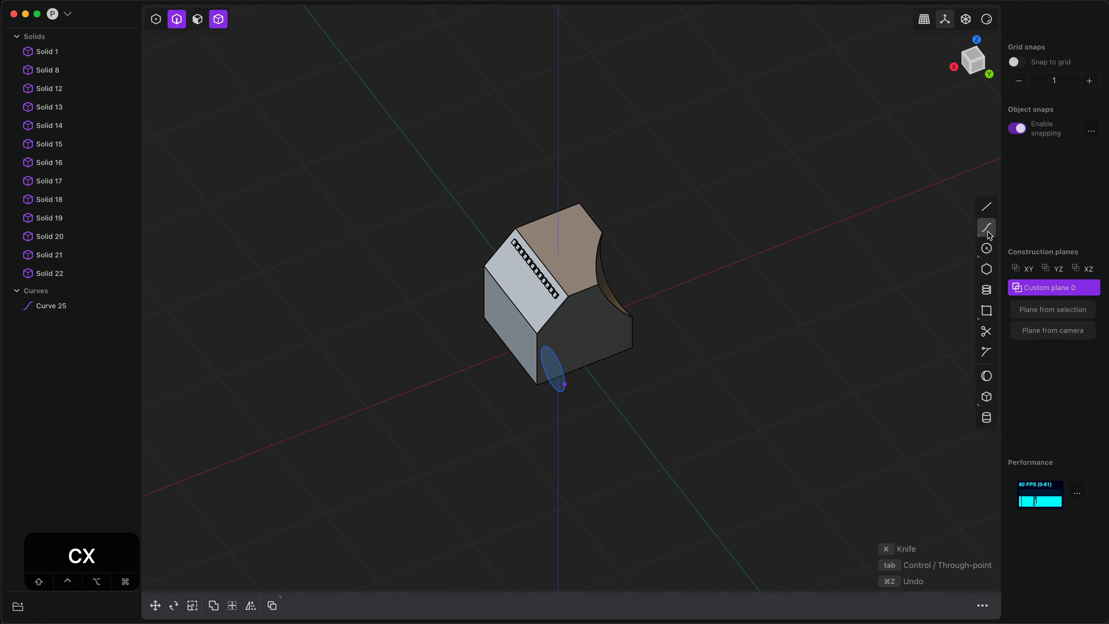
click(929, 353)
click(797, 337)
click(720, 420)
click(363, 429)
right_click(363, 429)
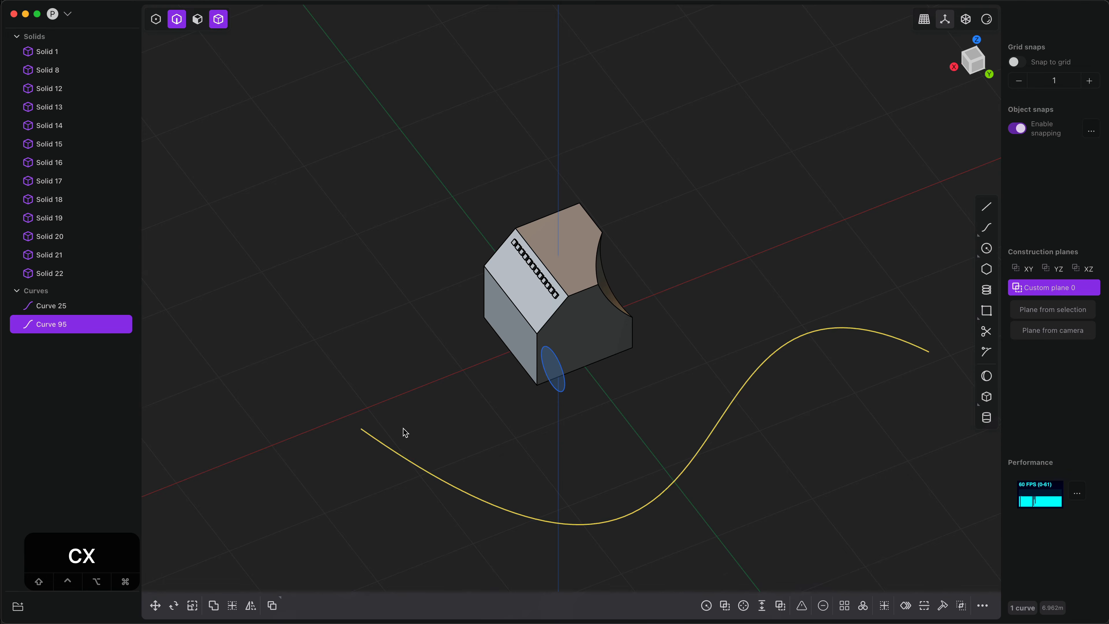
scroll(855, 454, down, 3)
middle_drag(852, 454, 857, 430)
click(859, 431)
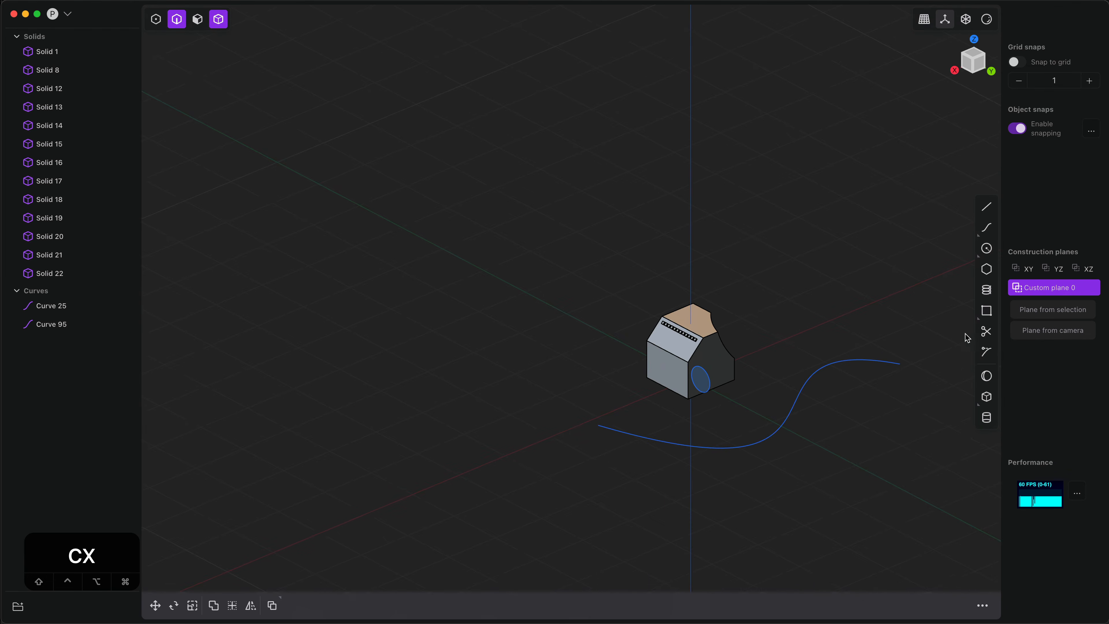
Step: Draw a circle of radius about 0.286 centred on the S-shaped curve and perpendicular to it, inspect its orientation and delete it
click(989, 251)
click(832, 365)
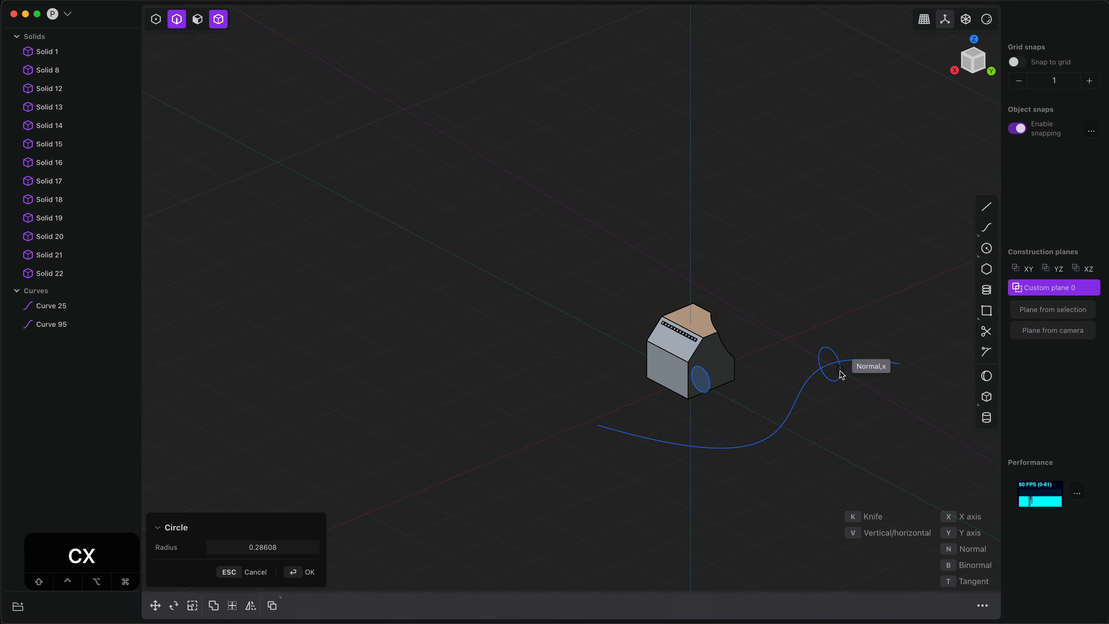
click(840, 370)
middle_drag(845, 385, 794, 413)
scroll(813, 432, up, 6)
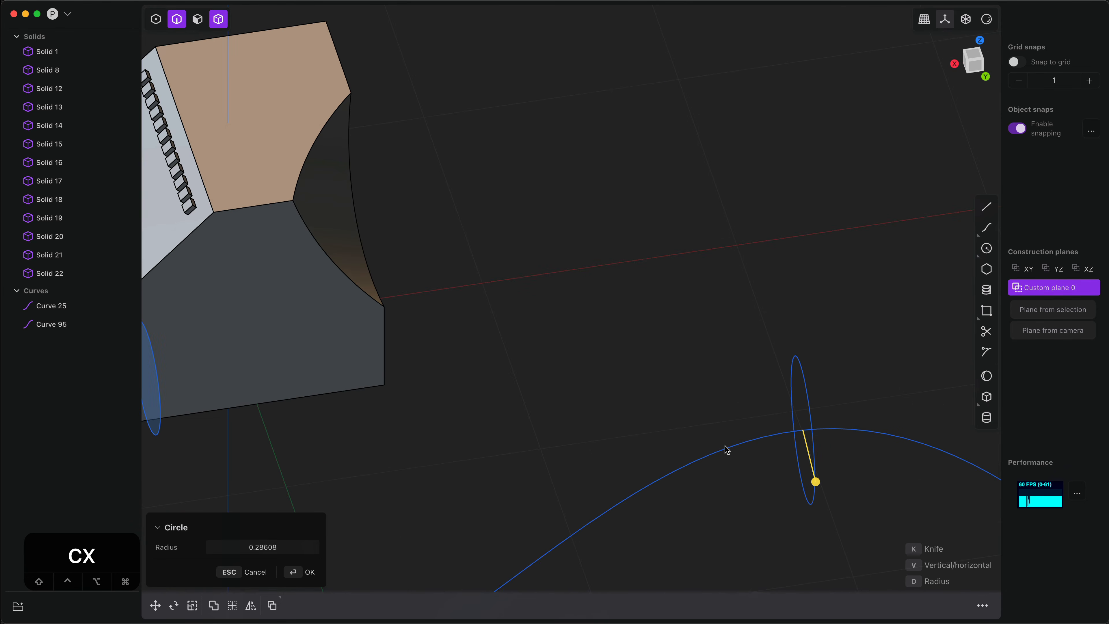
scroll(731, 450, down, 6)
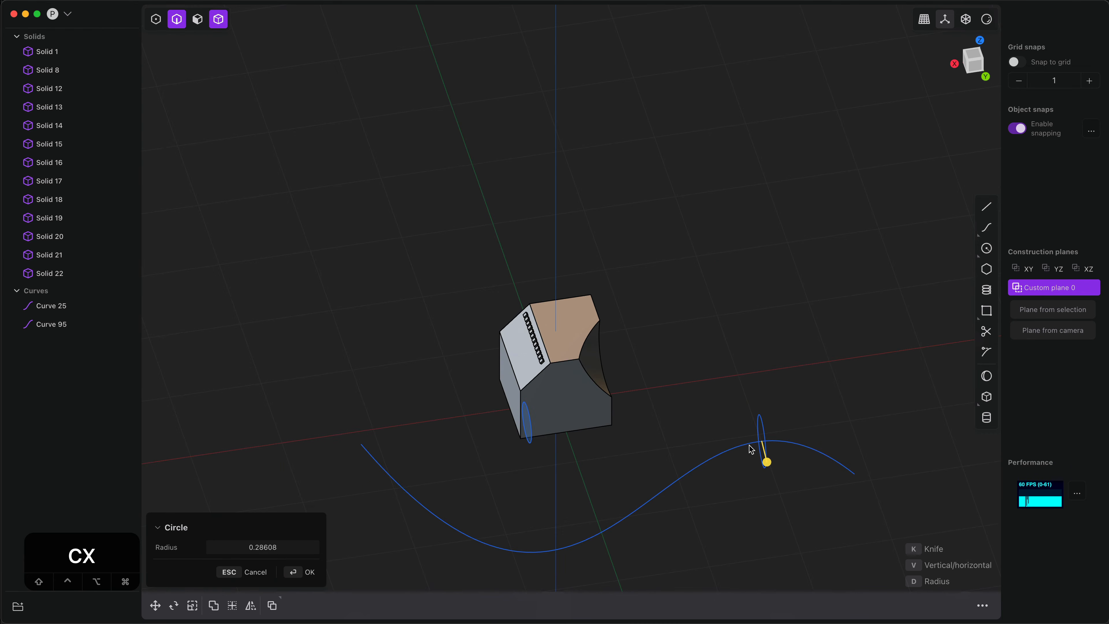
right_click(776, 438)
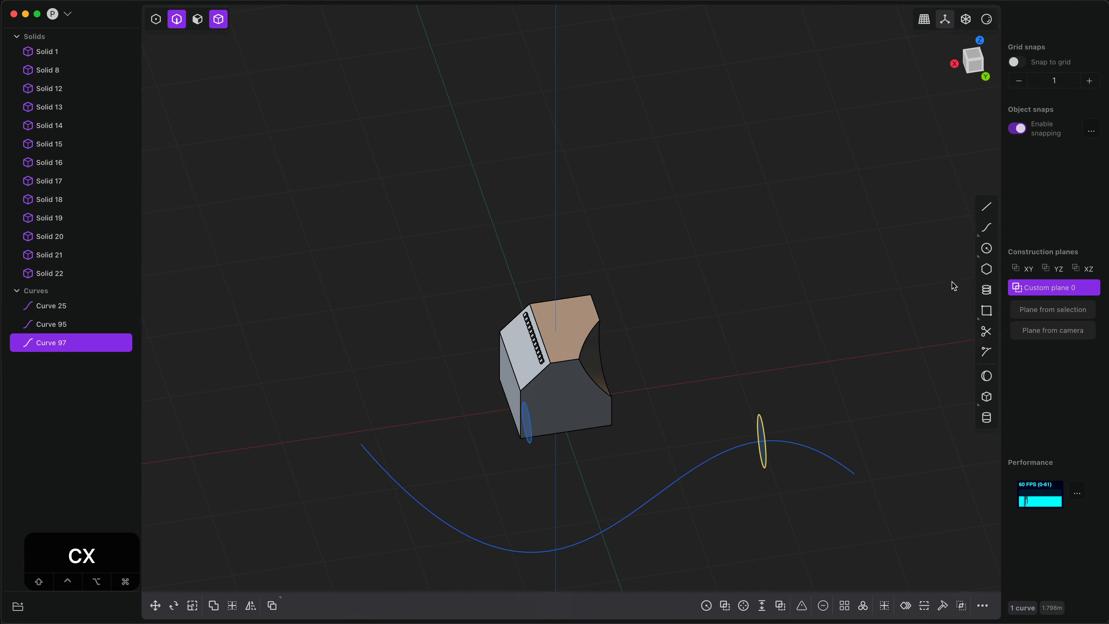
key(x)
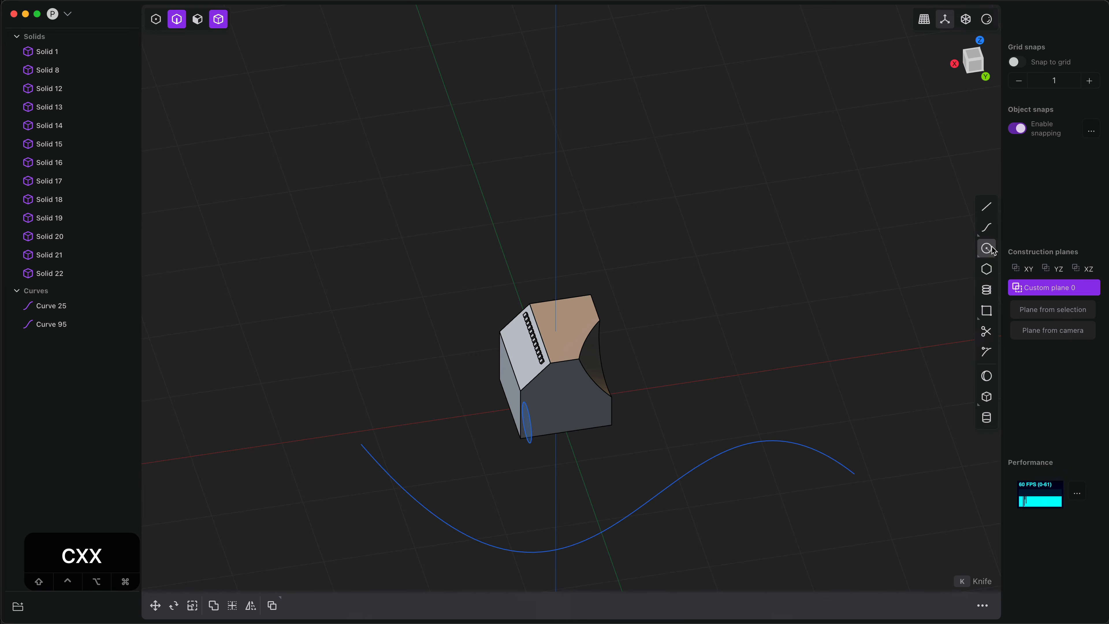
Step: Draw a circle of radius about 0.21 centred on the S-shaped curve from the top view, so it lies flat, and delete it
click(987, 248)
click(768, 441)
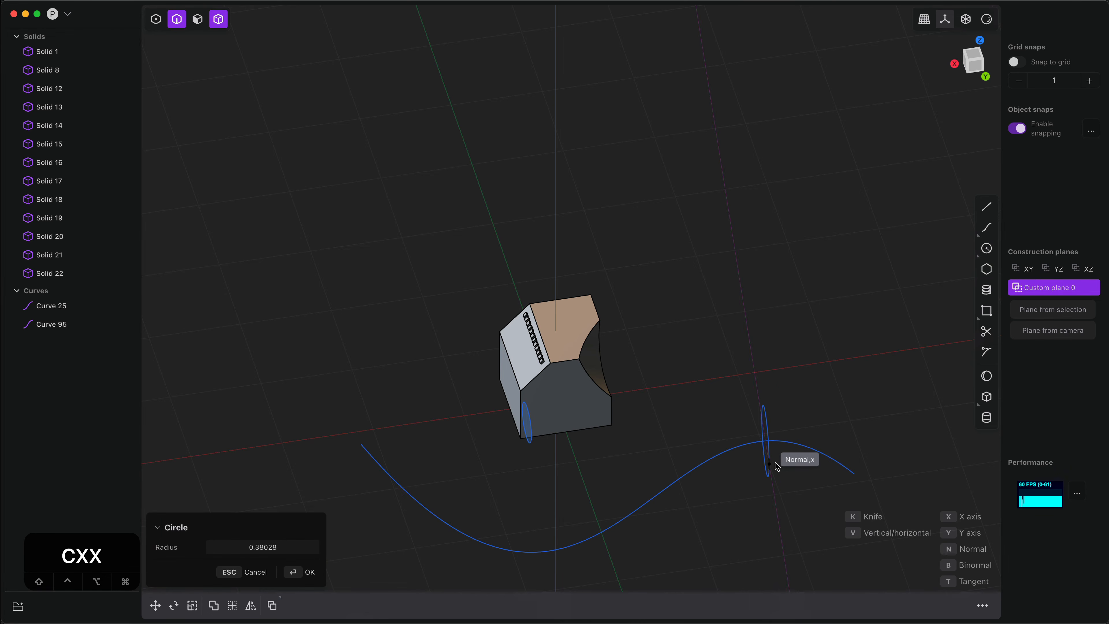
middle_drag(775, 463, 837, 415)
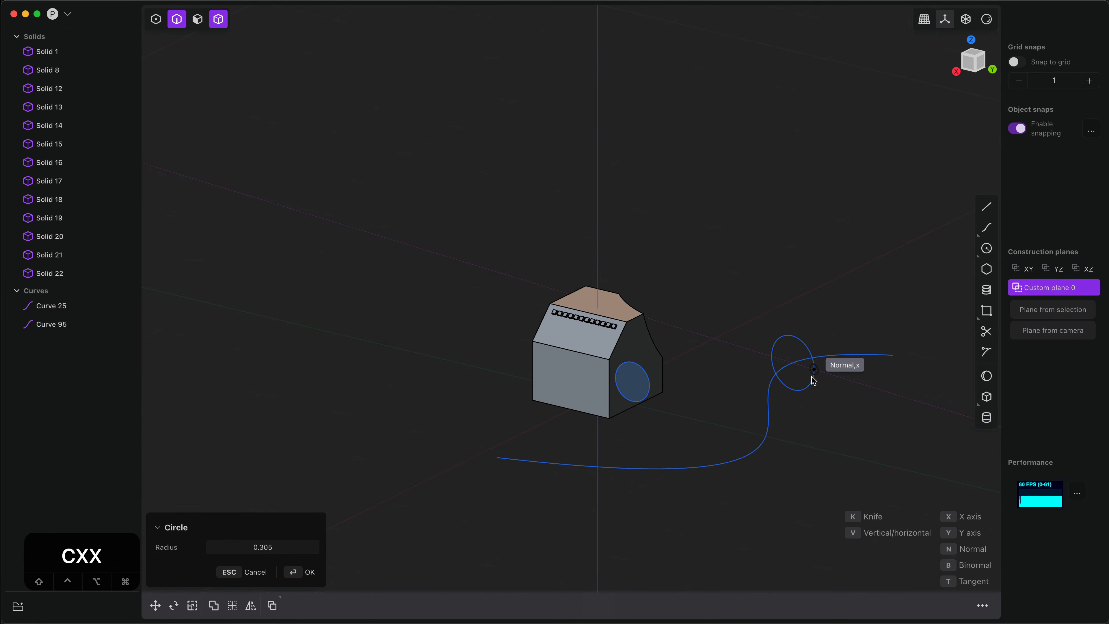
key(7)
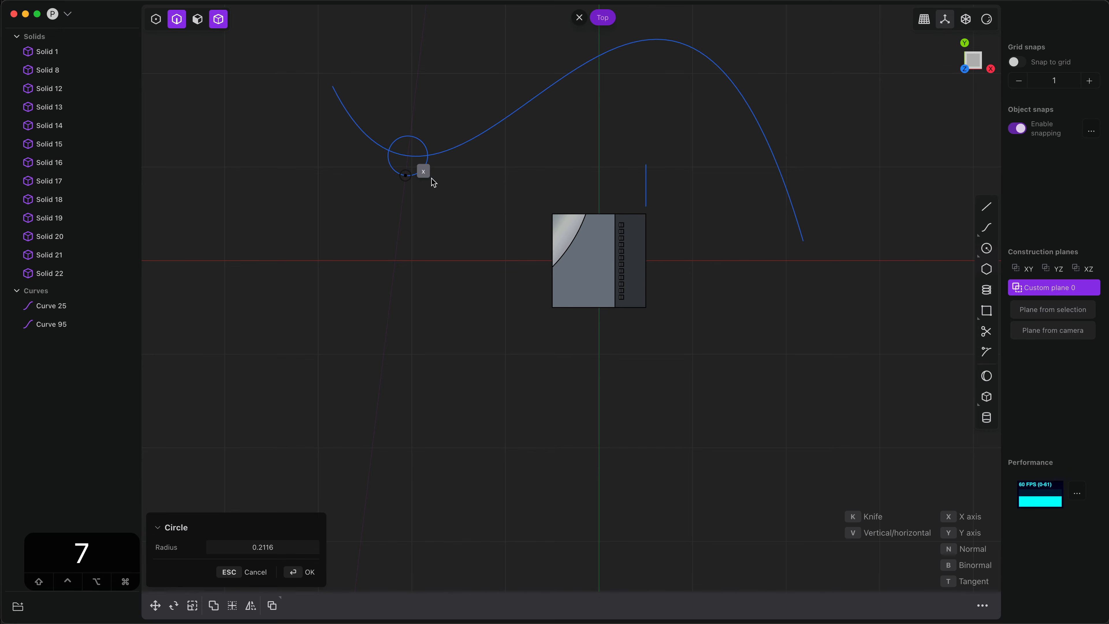
click(431, 178)
middle_drag(485, 301, 264, 199)
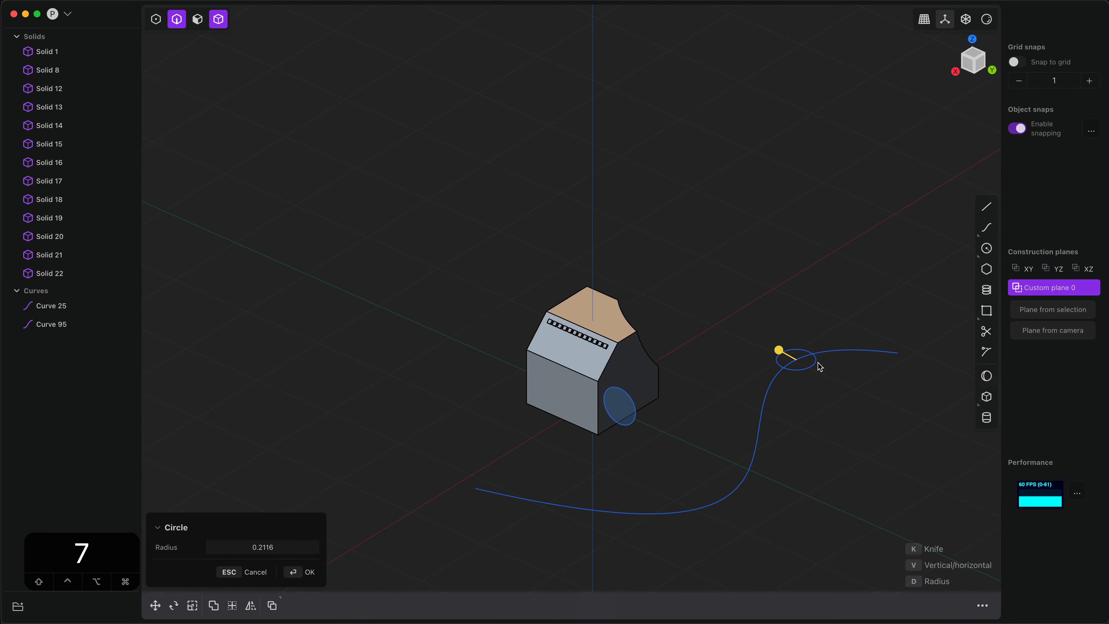
key(Return)
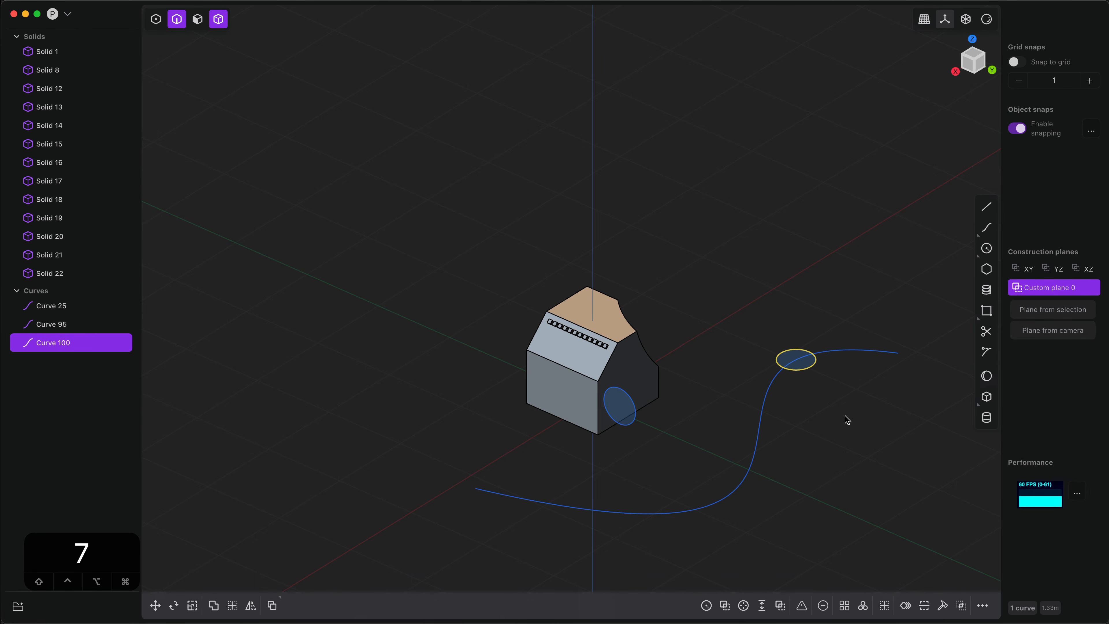
key(x)
Step: Look at the model in the top, side and front orthographic views, and return to an angled view
shift+middle_drag(847, 420, 774, 340)
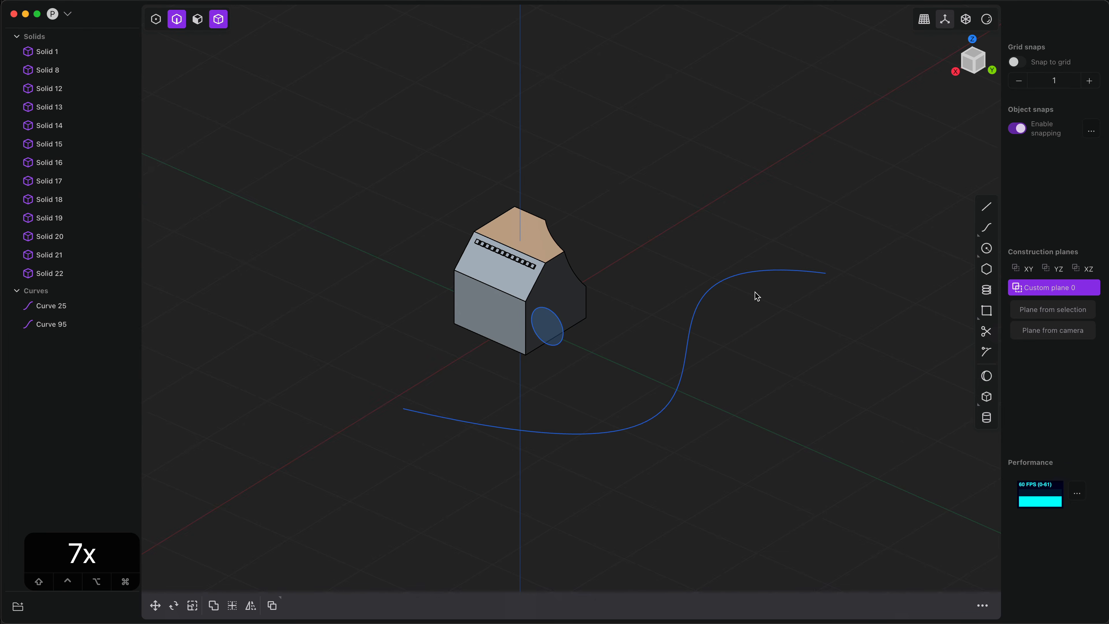
key(7)
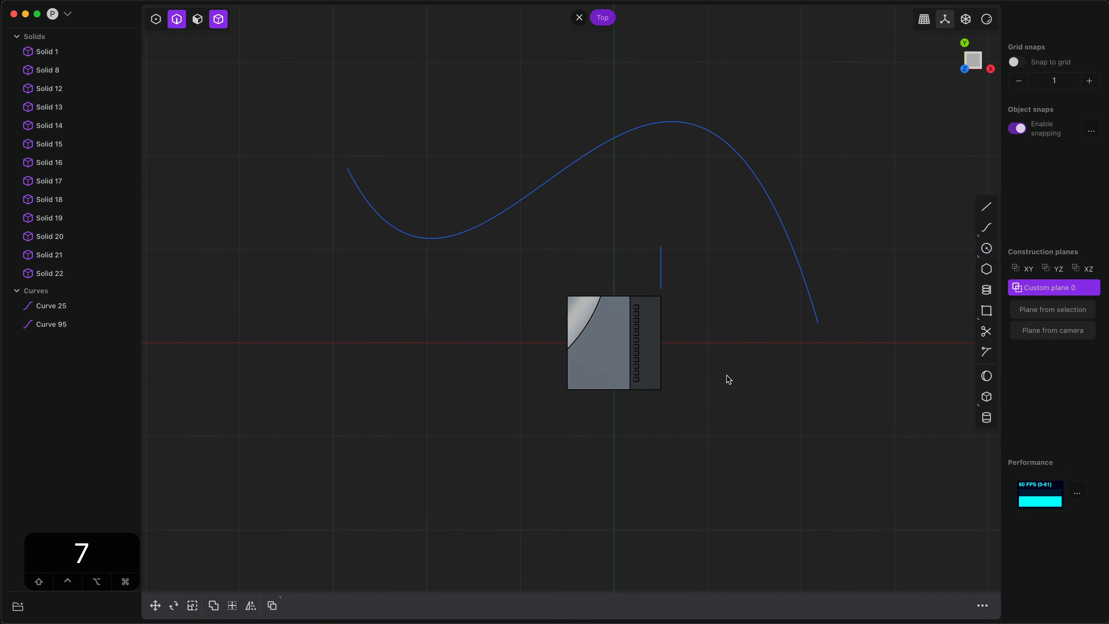
key(3)
key(1)
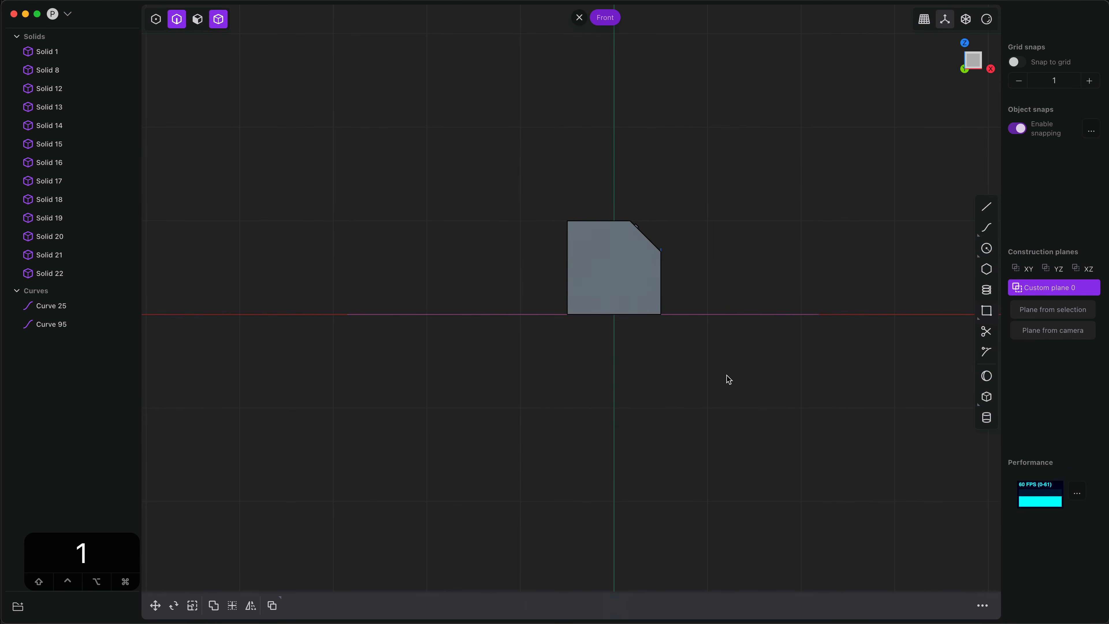
middle_drag(725, 379, 626, 434)
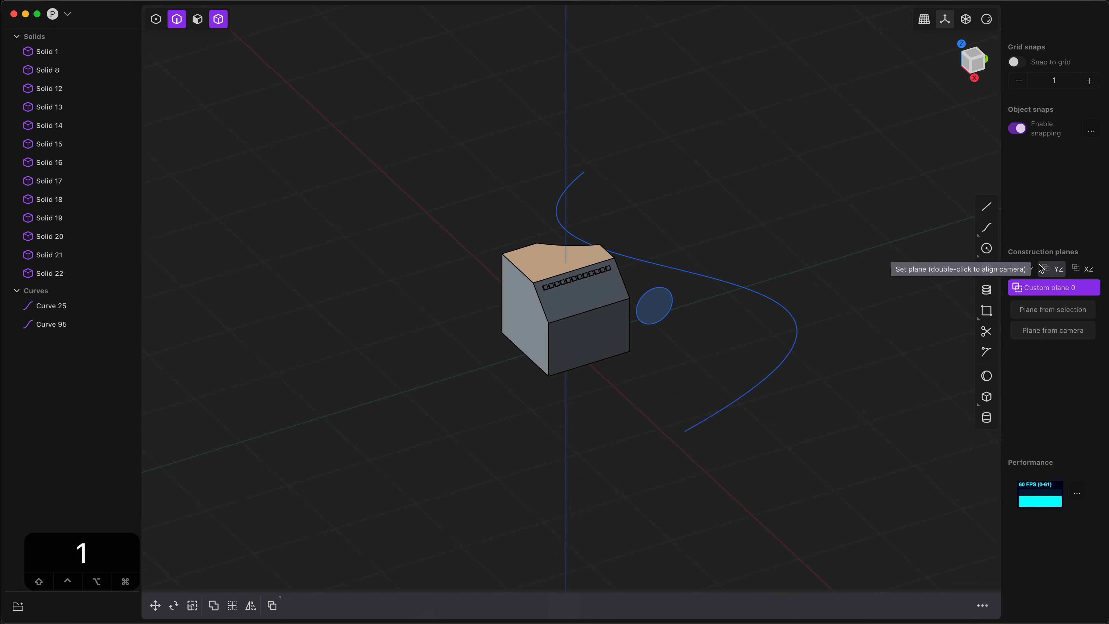
Step: Set the XY construction plane, activate Custom plane 0 with the camera aligned to it, and leave the plane
click(1053, 268)
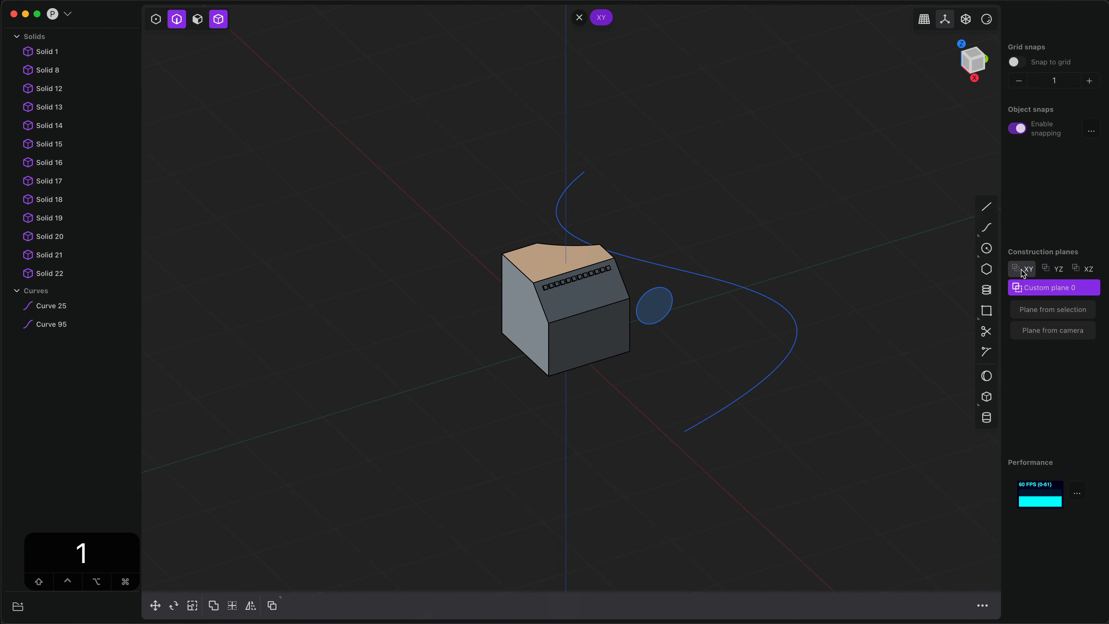
double_click(1057, 288)
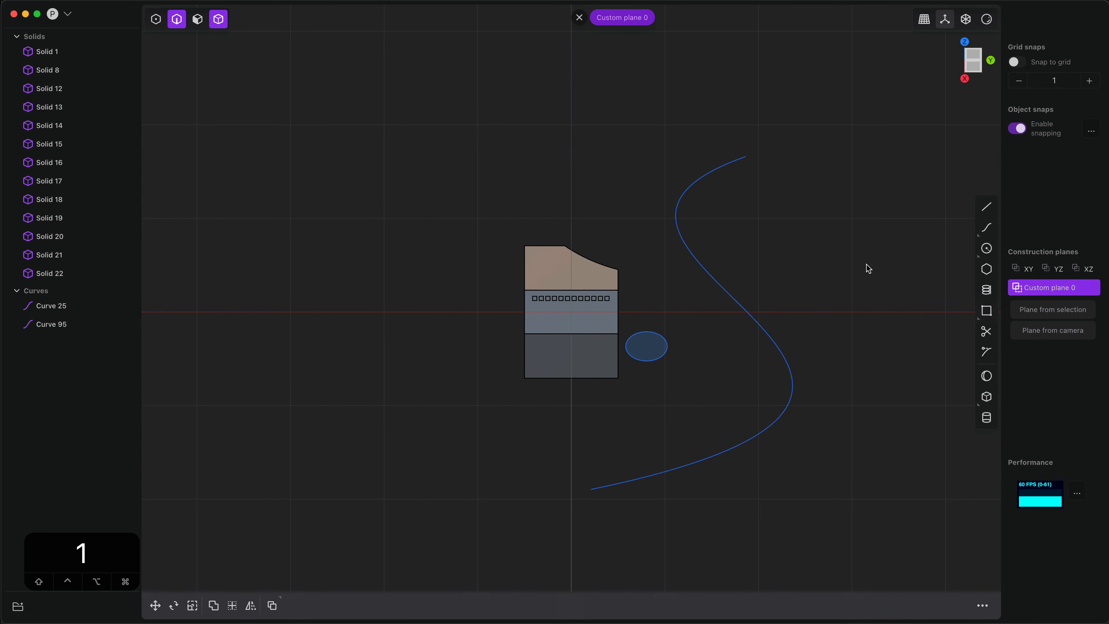
middle_drag(832, 265, 756, 302)
click(757, 302)
click(579, 18)
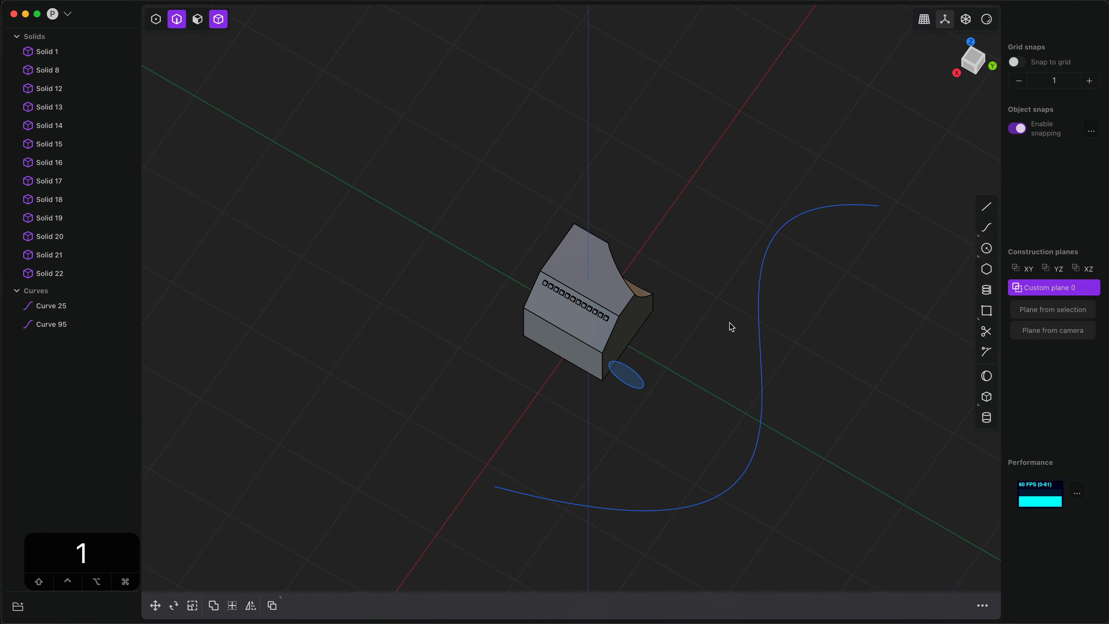
middle_drag(693, 272, 695, 310)
shift+middle_drag(734, 364, 680, 262)
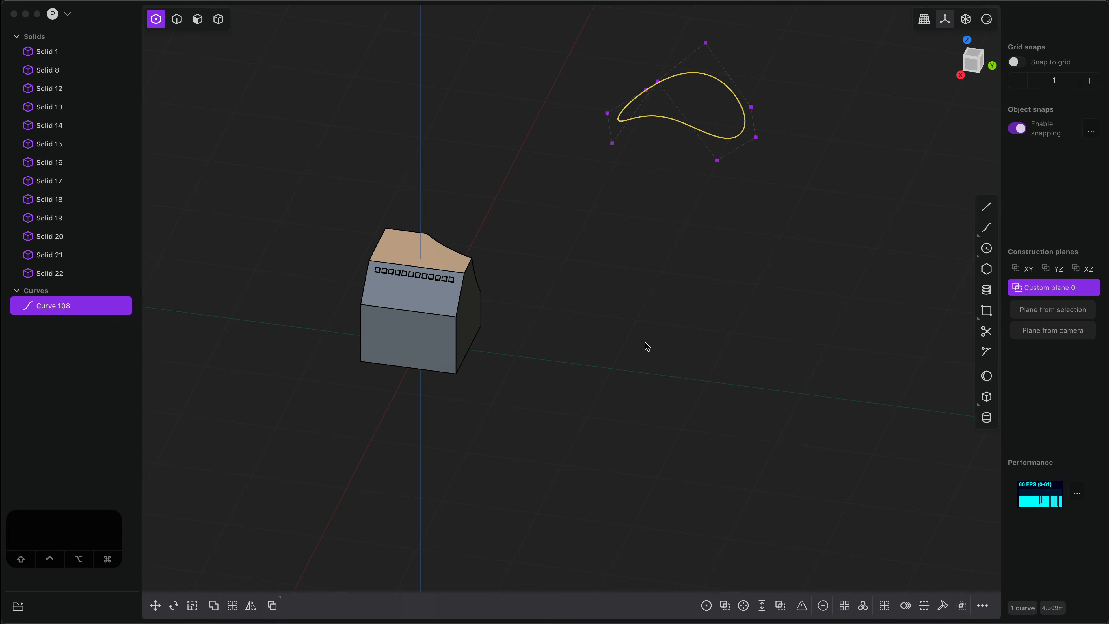
Step: Select the wavy closed curve as a whole and flatten it by scaling it to 0 along the Z axis
middle_drag(643, 344, 636, 396)
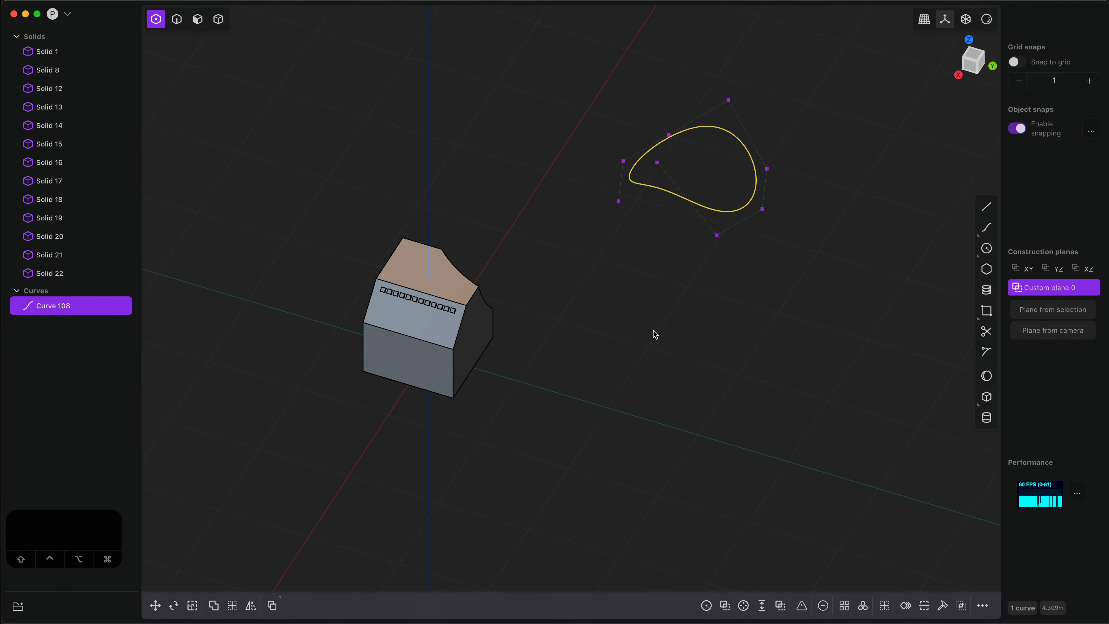
click(706, 205)
mouse_move(688, 278)
middle_down()
mouse_move(684, 305)
mouse_move(672, 276)
mouse_move(683, 307)
mouse_move(685, 288)
middle_up()
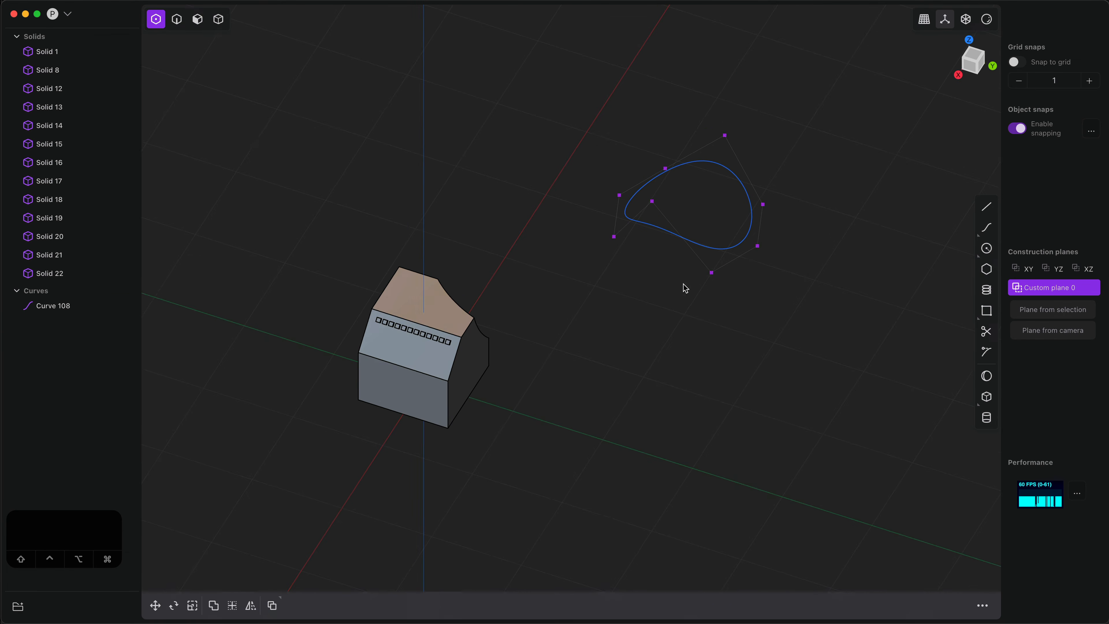
key(2)
click(661, 234)
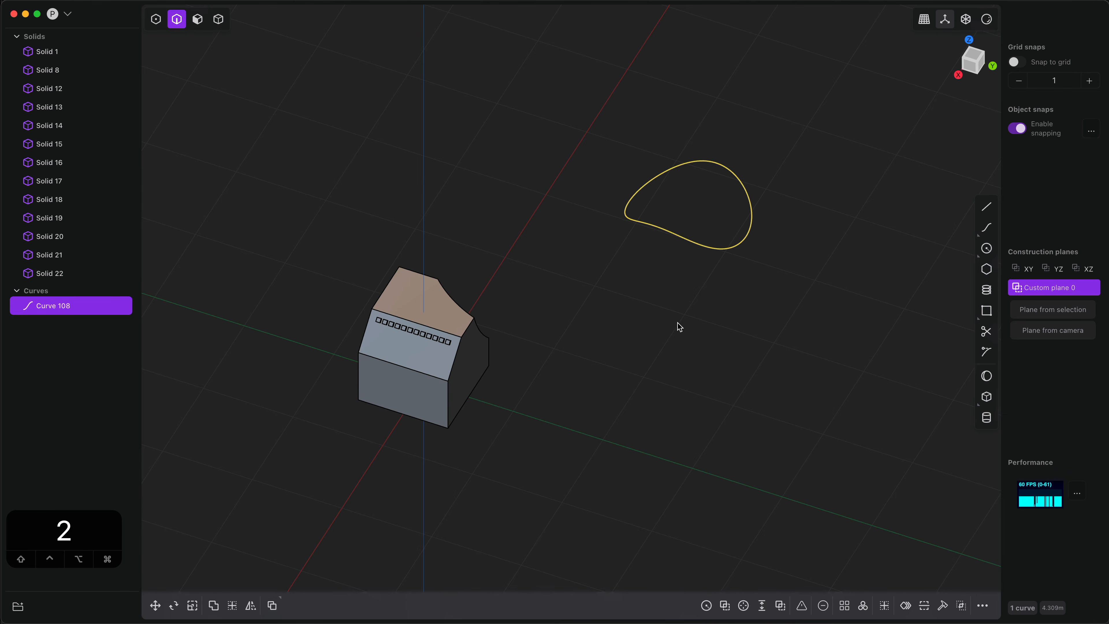
mouse_move(680, 326)
middle_down()
mouse_move(680, 257)
mouse_move(676, 347)
mouse_move(687, 326)
middle_up()
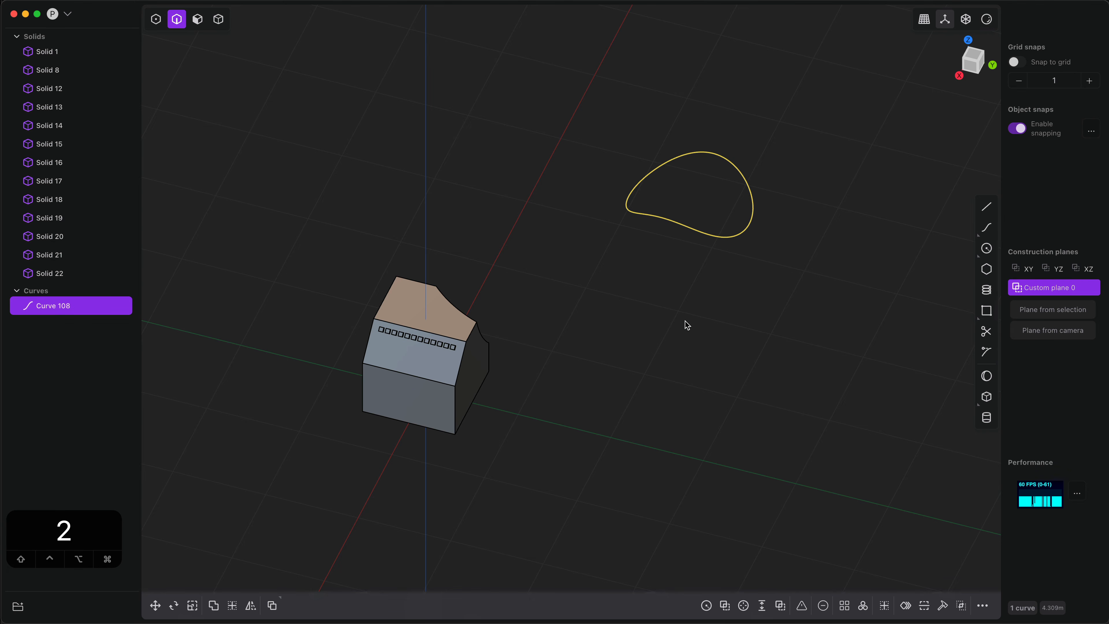
key(s)
key(z)
key(0)
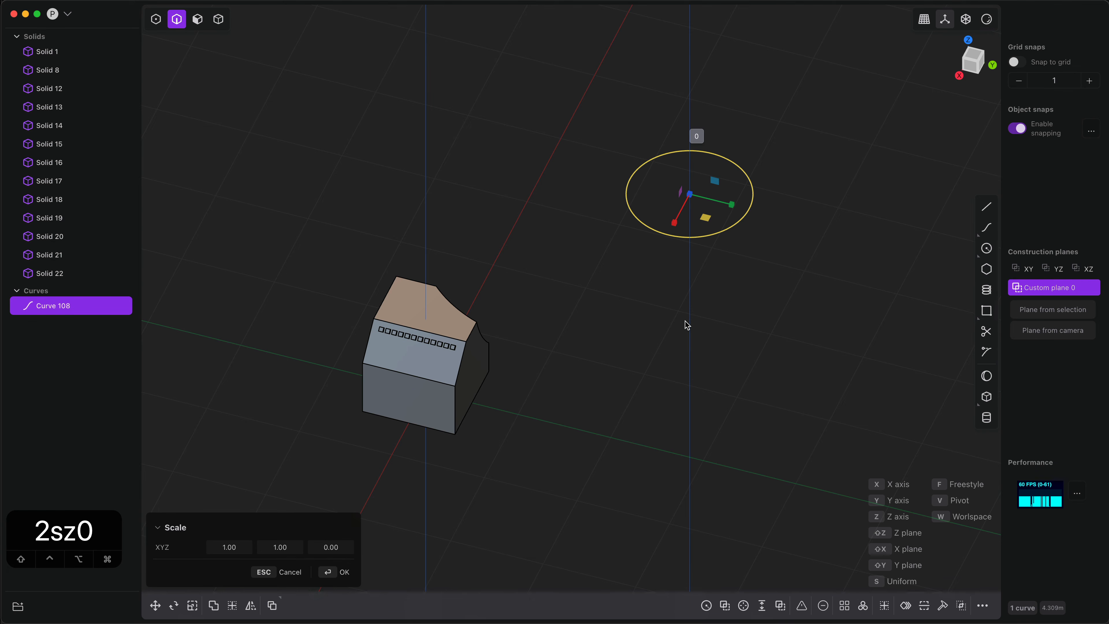
click(720, 354)
middle_drag(720, 354, 746, 397)
Step: Undo the flattening of the closed curve
key(super+z)
key(alt+p)
key(super+z)
key(super+z)
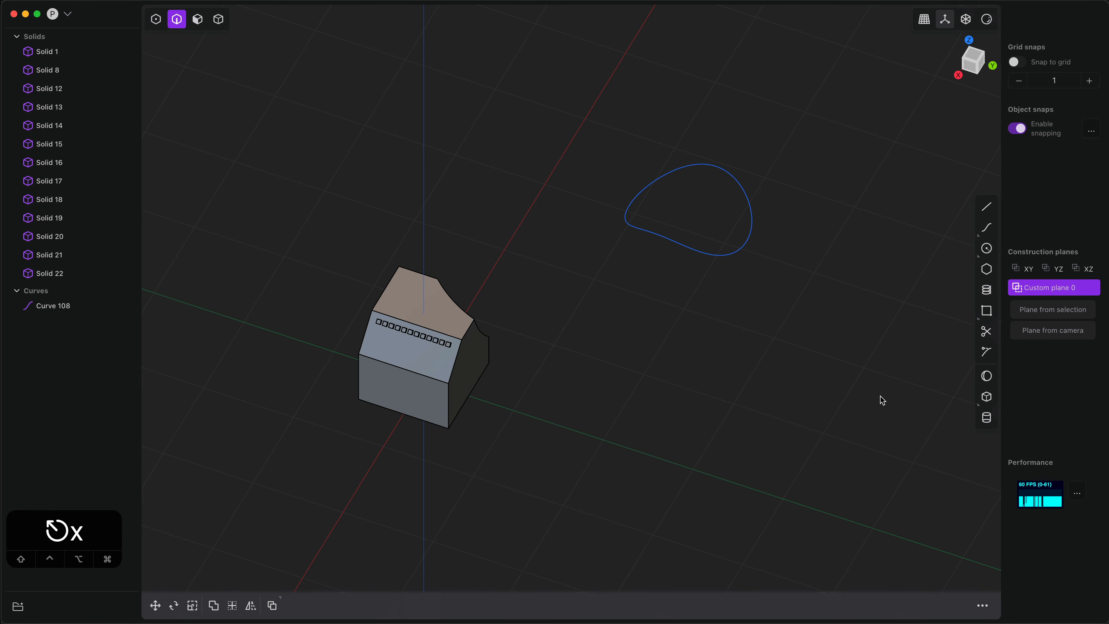
Step: Set a temporary construction plane from the camera at a lower viewing angle and project the wavy closed curve onto it as a planar curve
click(1056, 335)
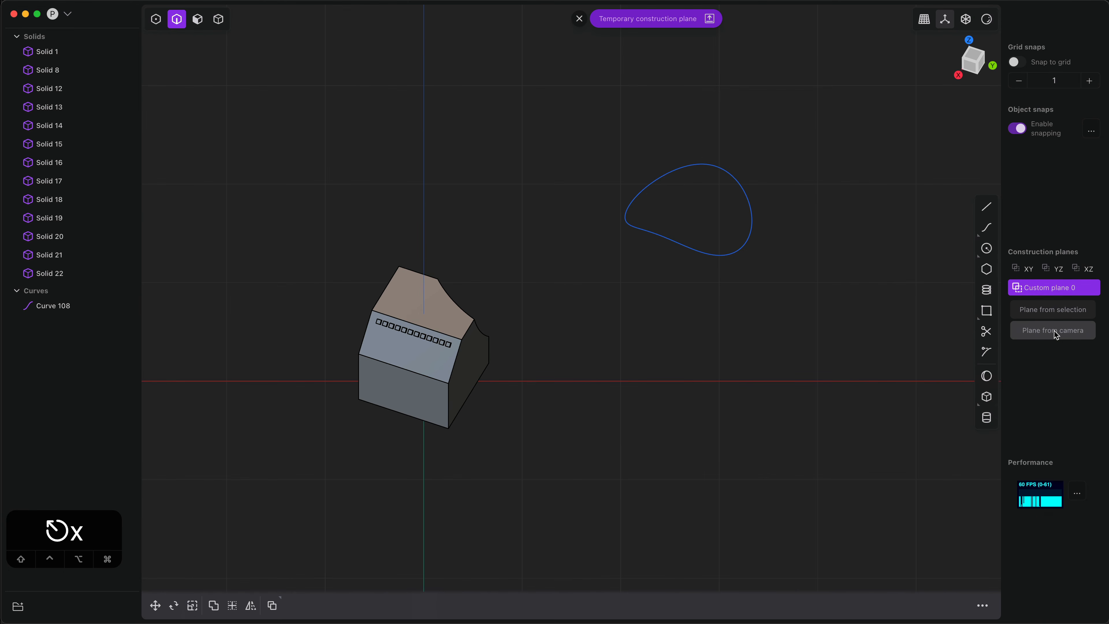
middle_drag(748, 345, 778, 310)
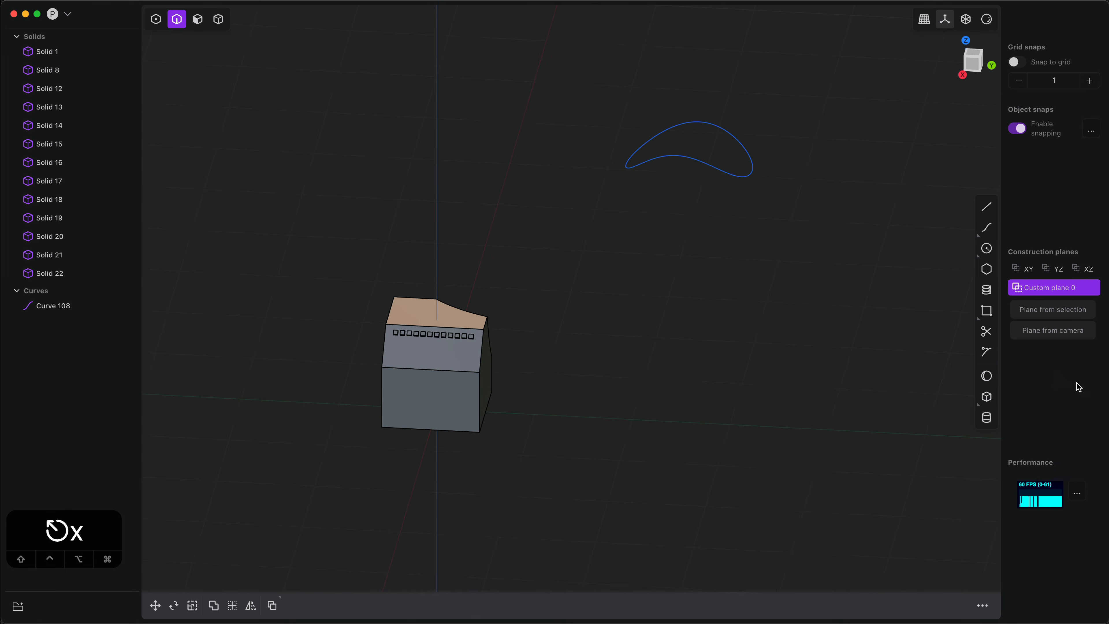
click(1077, 330)
click(742, 175)
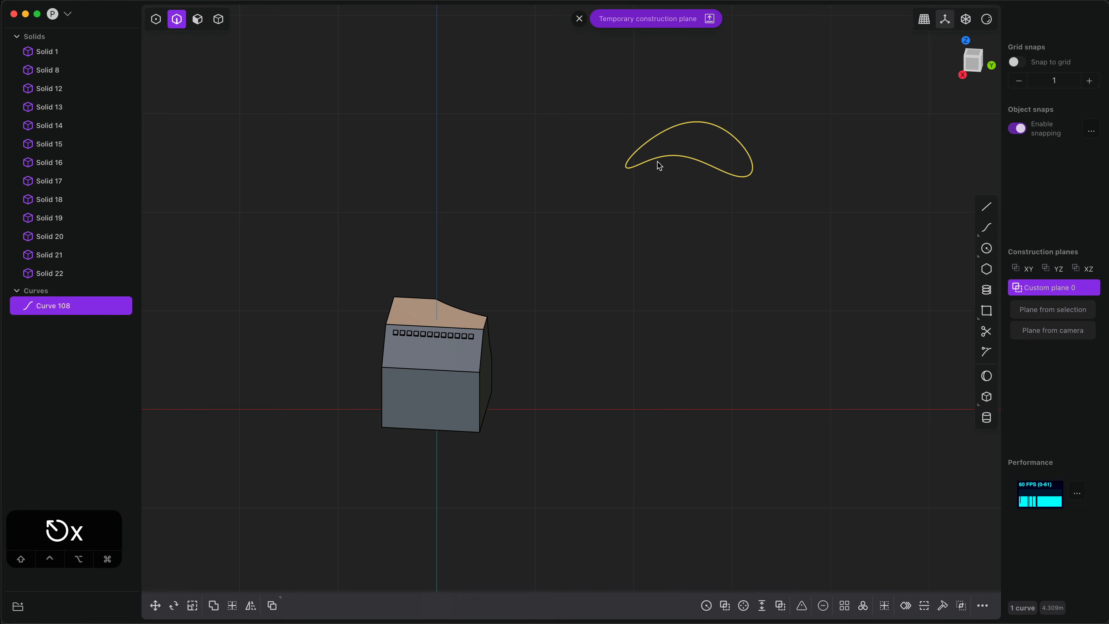
key(alt+d)
right_click(767, 252)
middle_drag(768, 252, 700, 276)
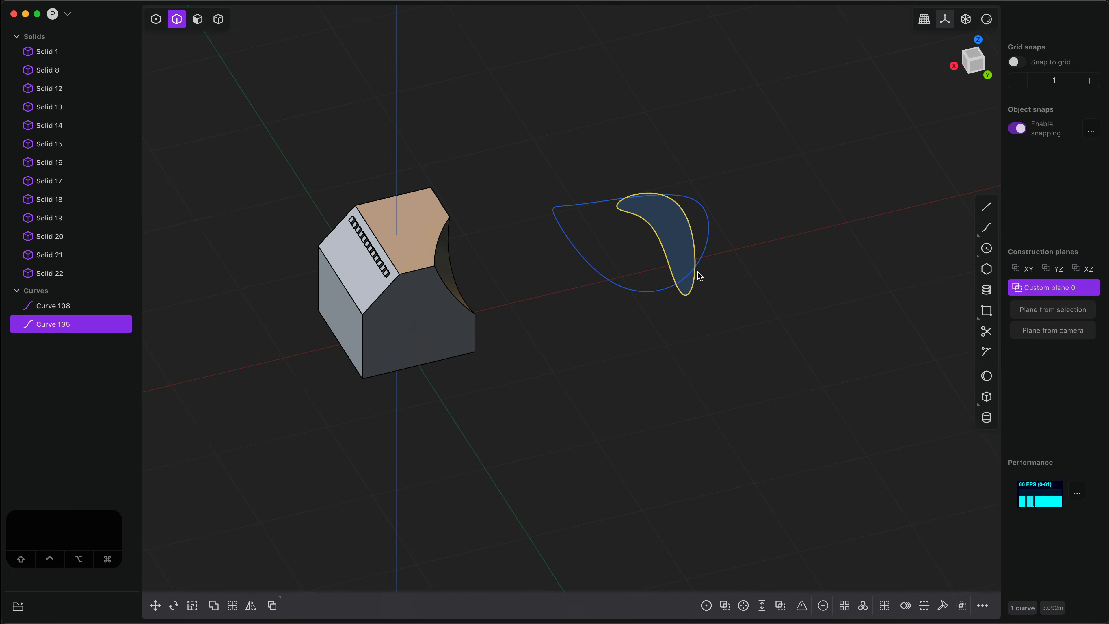
Step: Hide the original non-planar closed curve, keeping only its flat projection beside the solid
click(606, 265)
key(h)
middle_drag(606, 265, 714, 283)
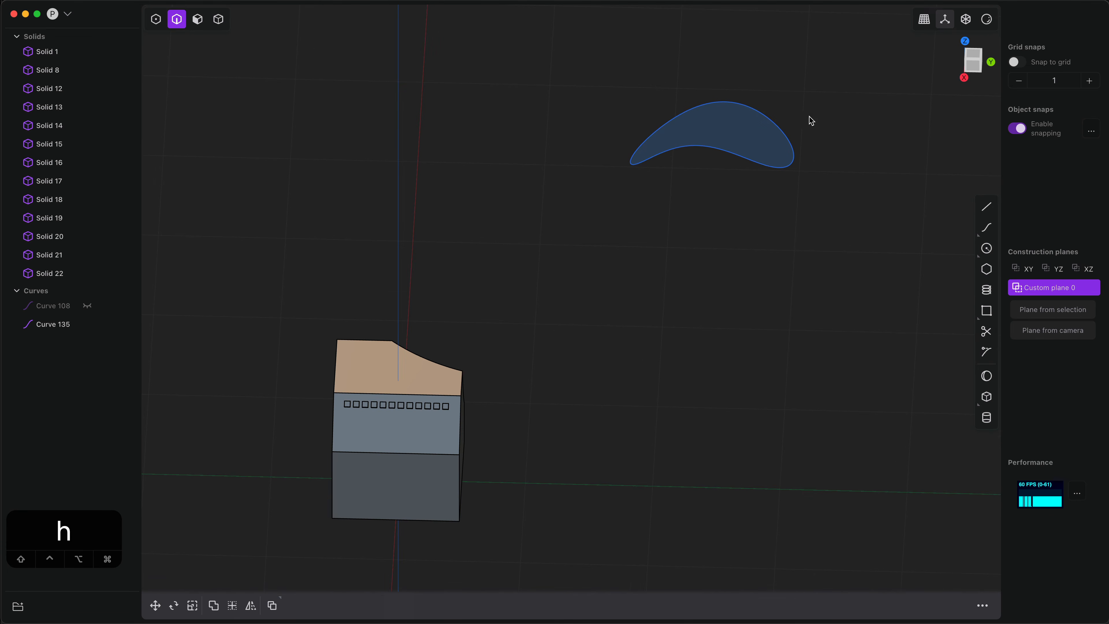